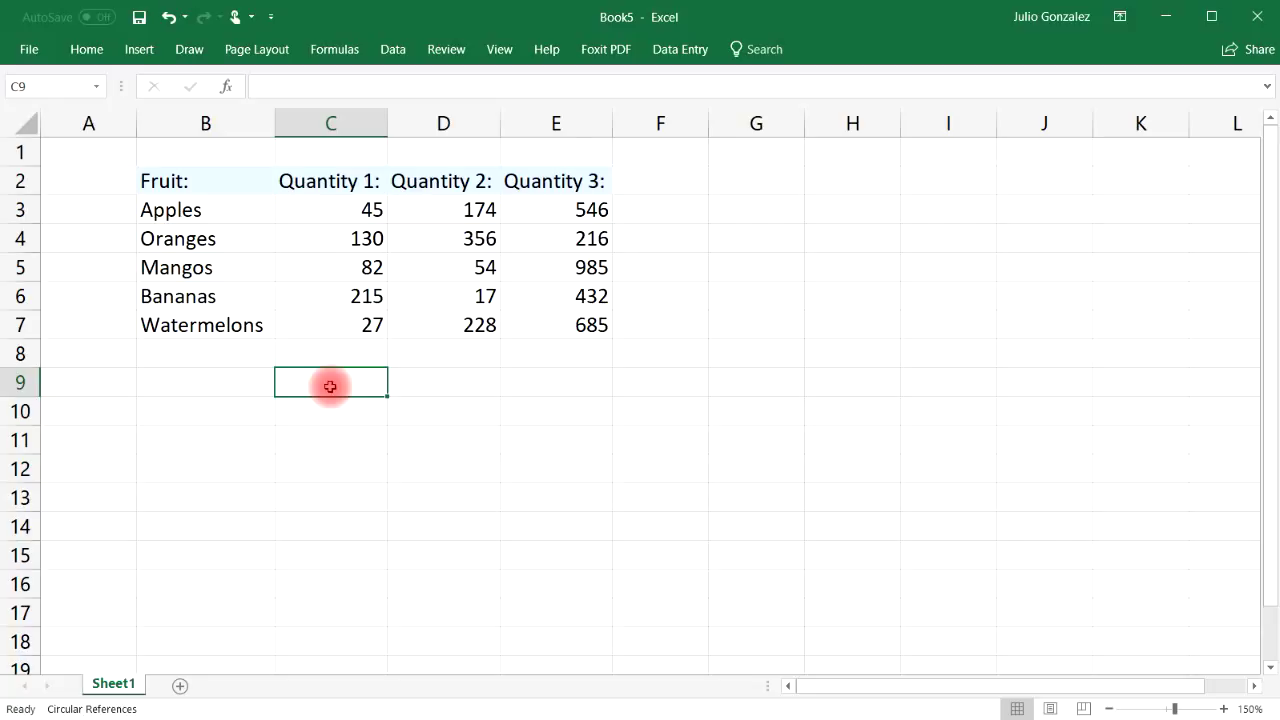
# Step: Enter the headings "Location:" in cell C9 and "Value:" in cell D9
pyautogui.write(':')
pyautogui.press('Tab')
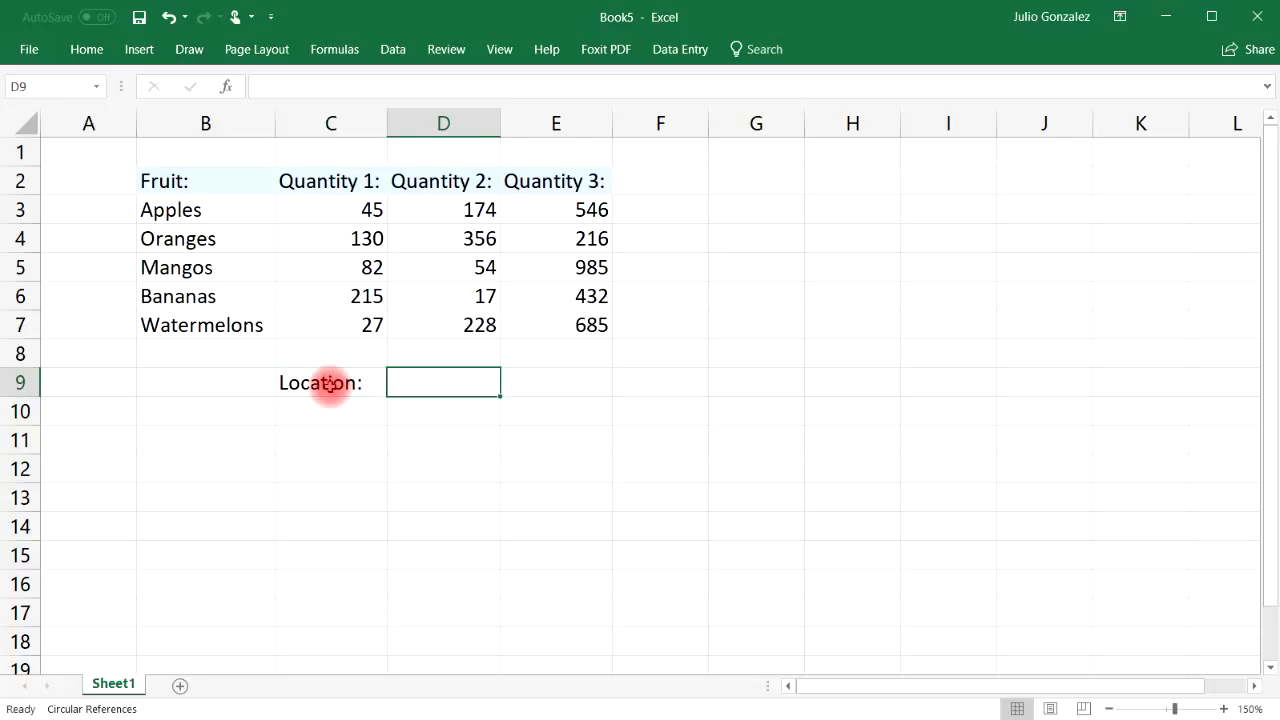
pyautogui.write('Value:')
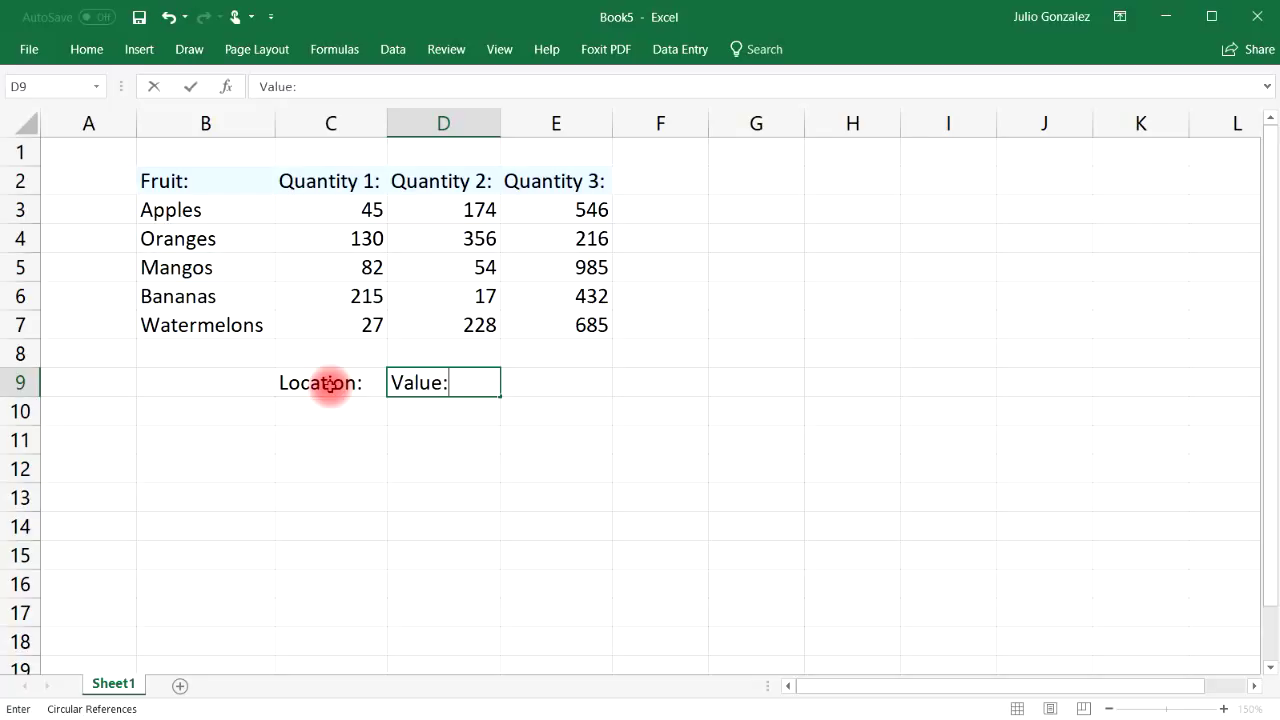
pyautogui.press('Return')
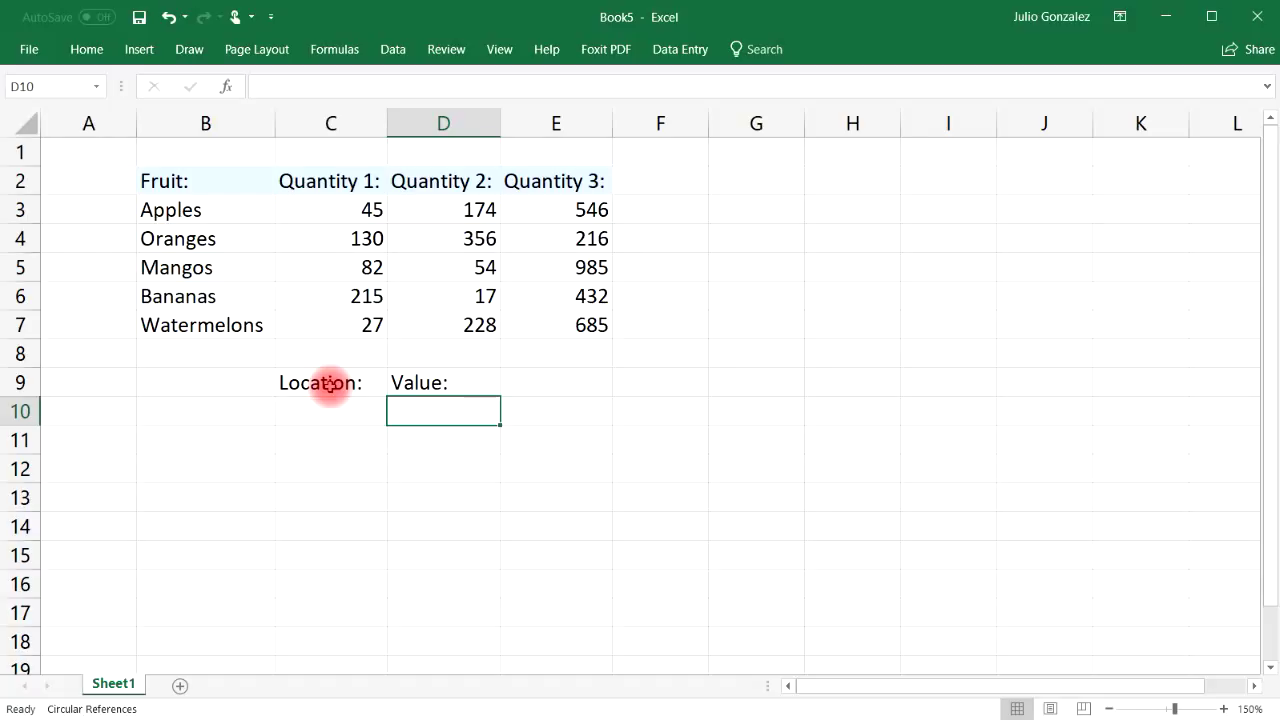
# Step: Enter the cell address C4 under the Location heading in C10 and check the cell it refers to
pyautogui.press('Left')
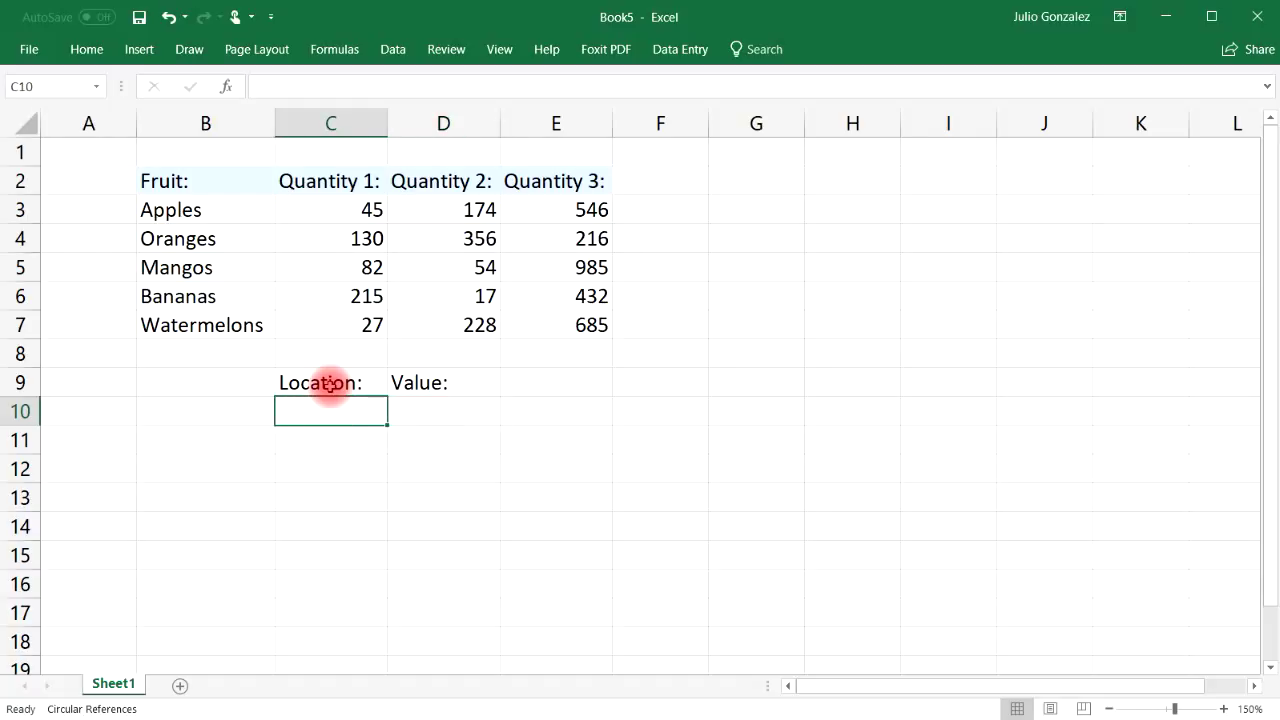
pyautogui.write('C4')
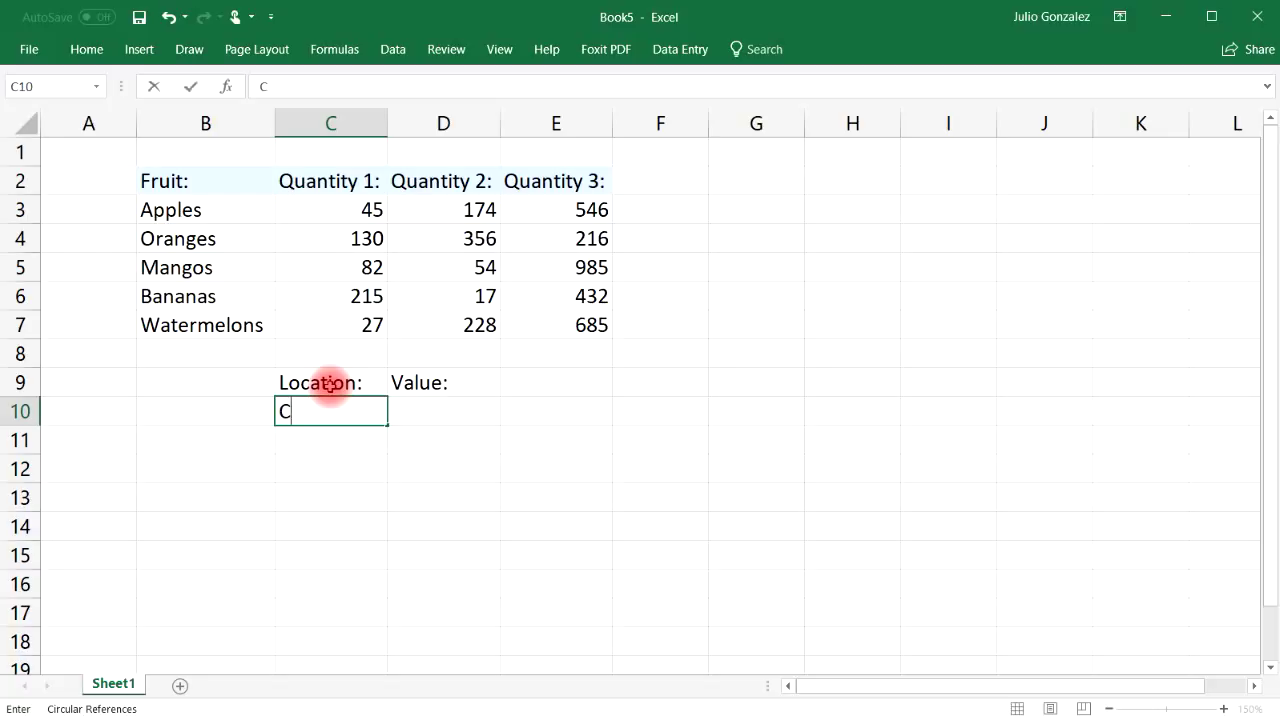
pyautogui.press('Tab')
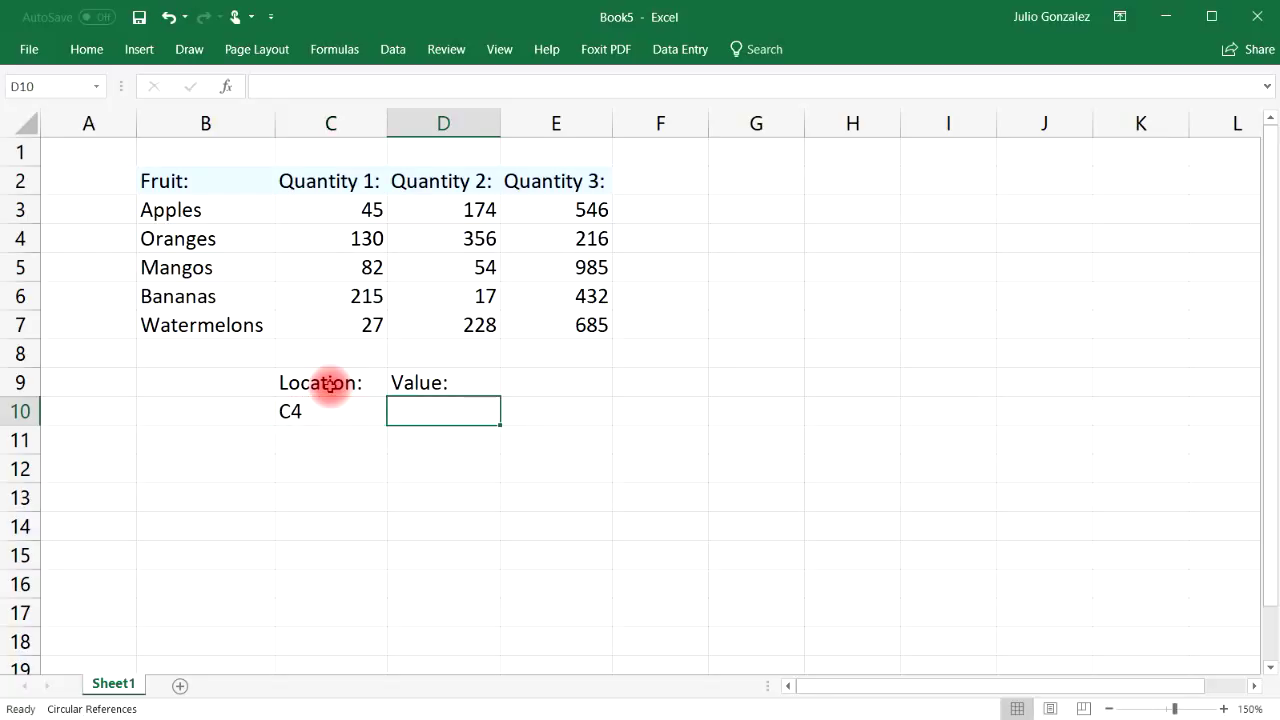
pyautogui.click(374, 239)
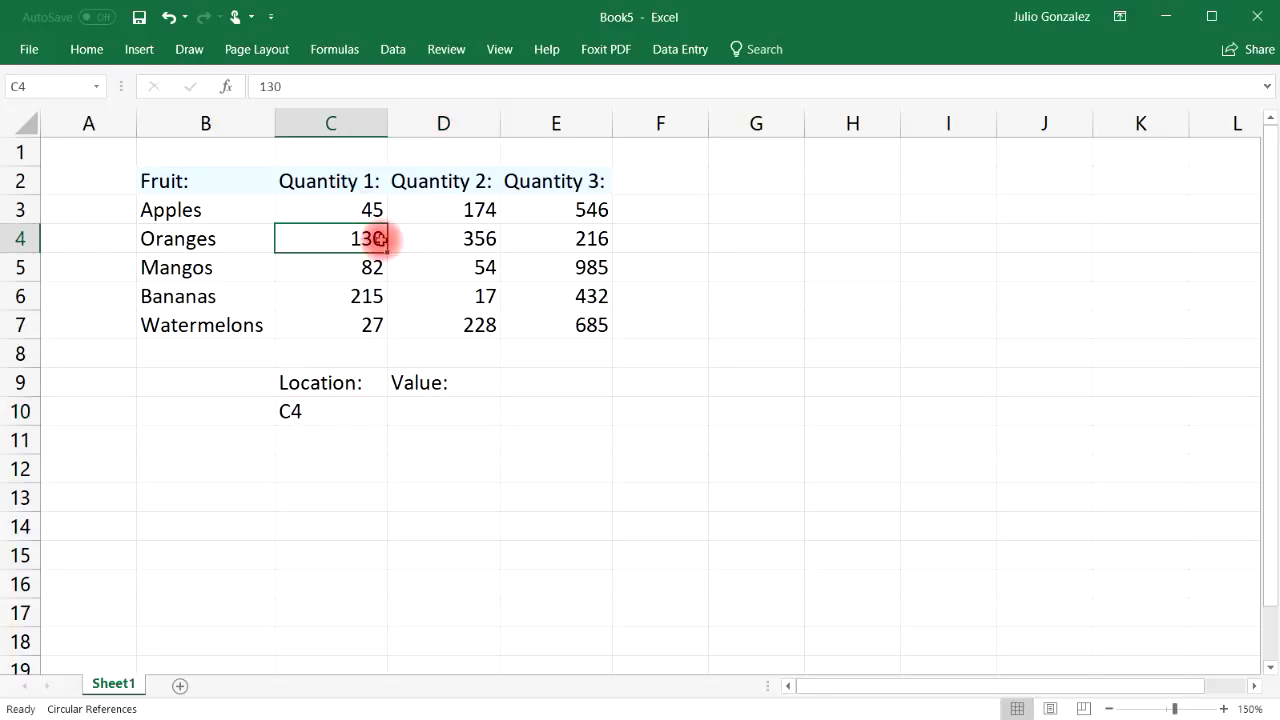
# Step: Enter the formula =INDIRECT(C10) under the Value heading in D10 and compare its result with cell C4
pyautogui.click(445, 415)
pyautogui.write('=')
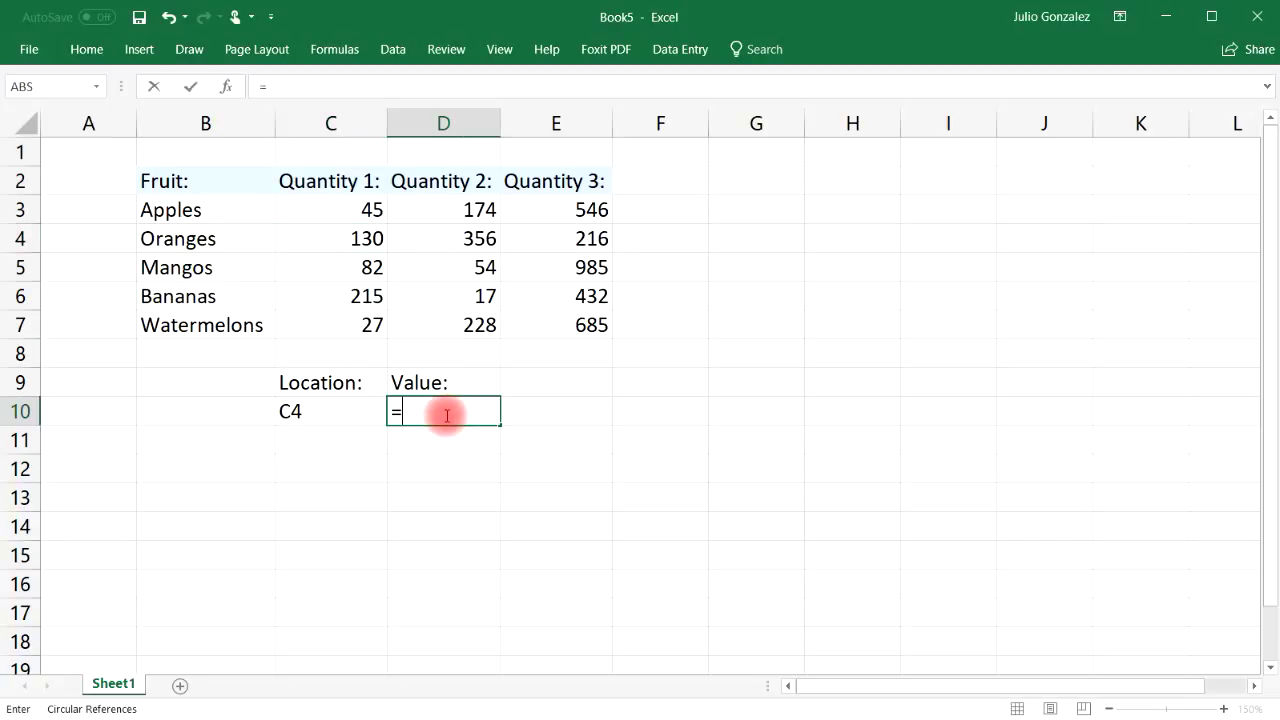
pyautogui.write('indirect(')
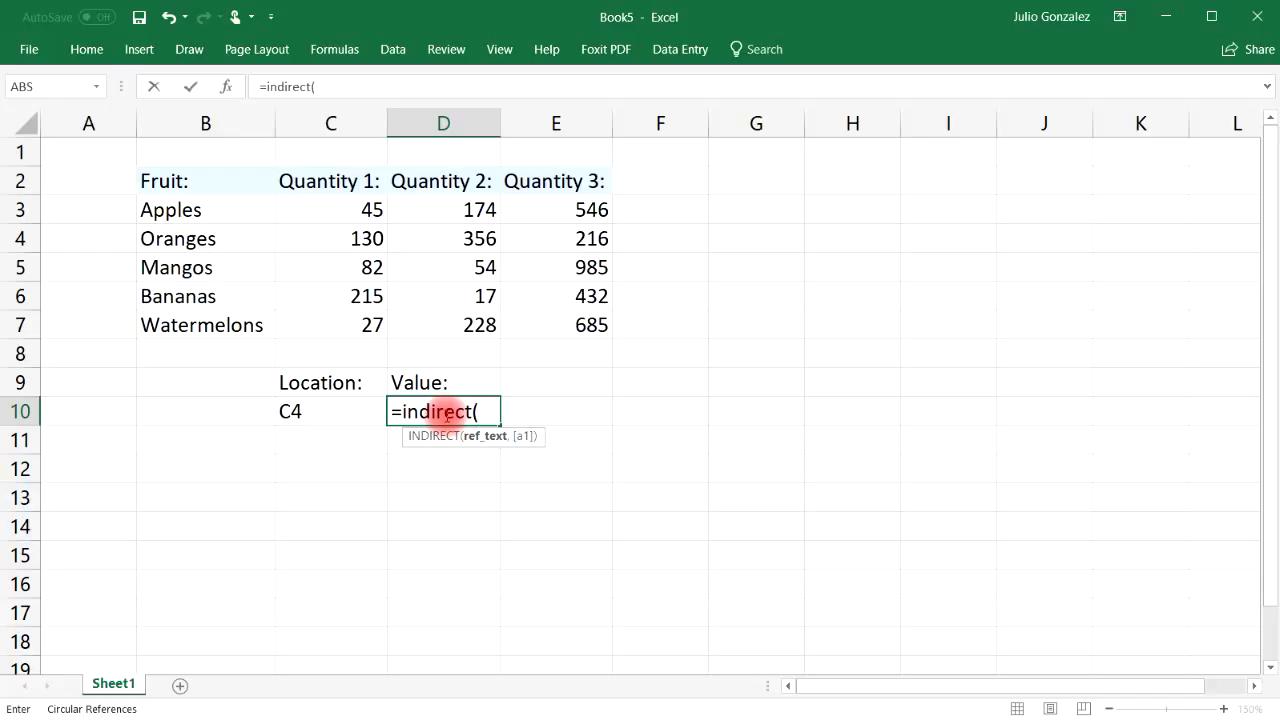
pyautogui.press('BackSpace')
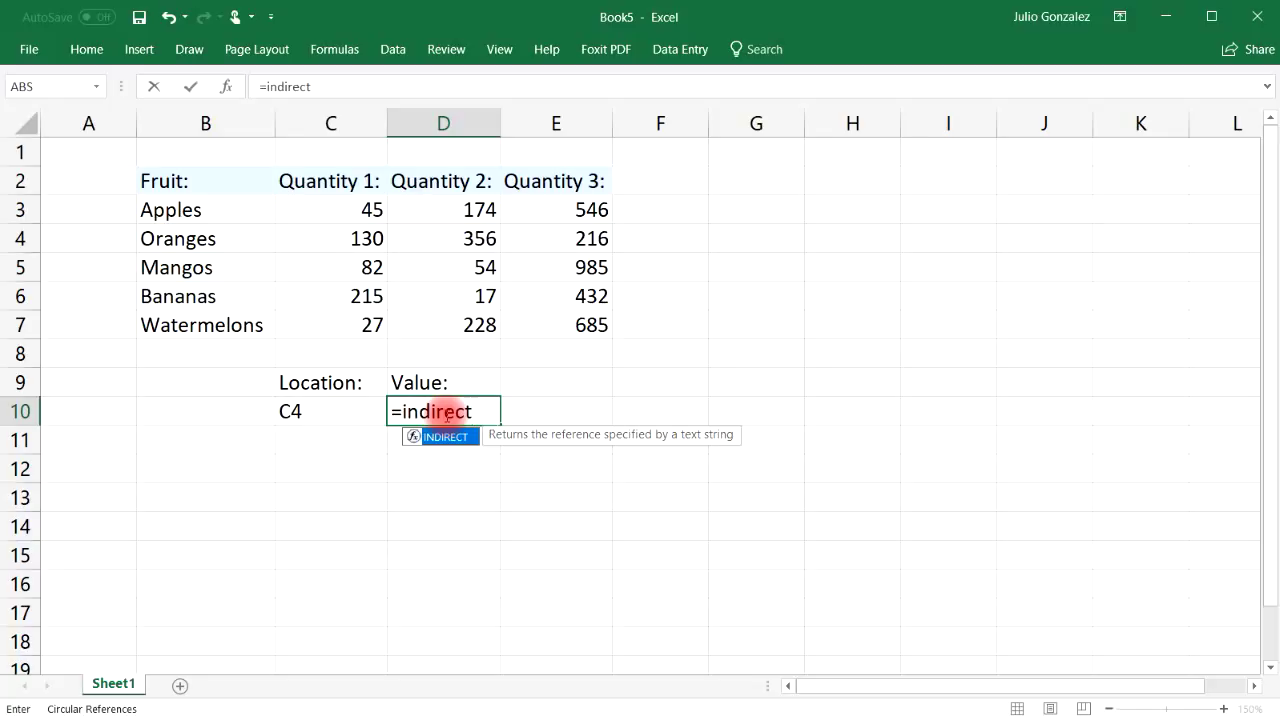
pyautogui.write('(')
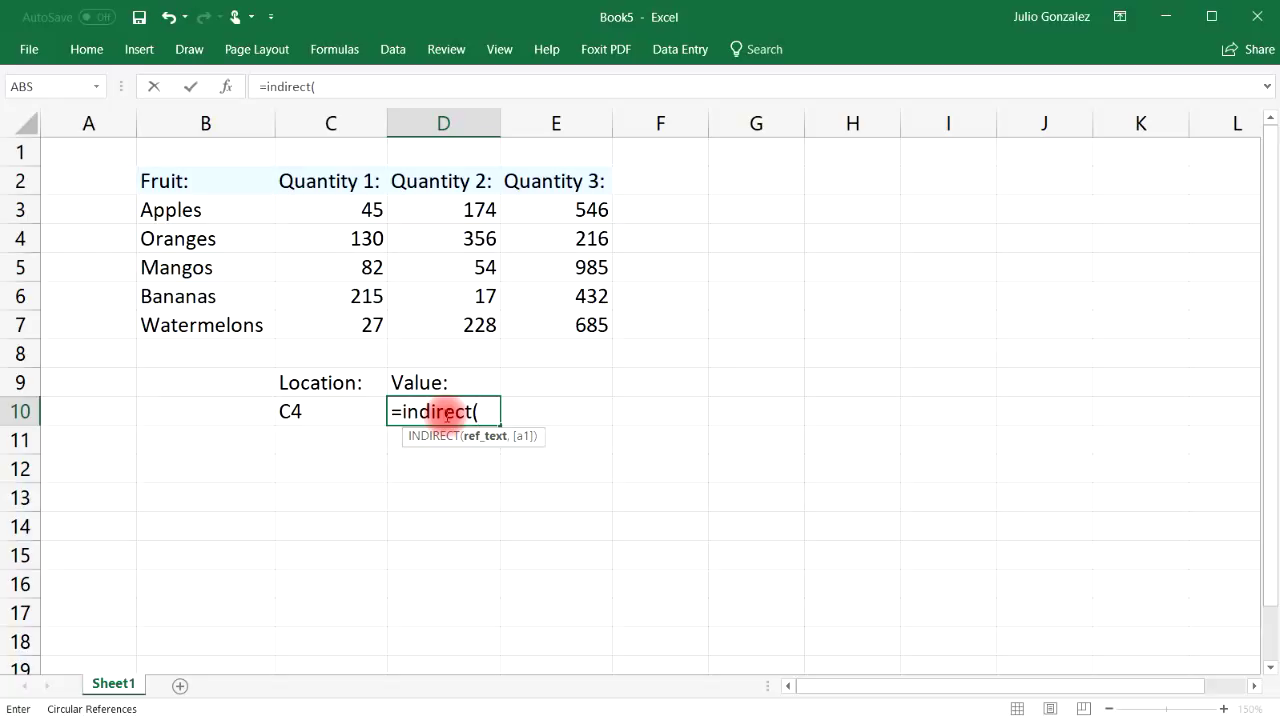
pyautogui.click(337, 411)
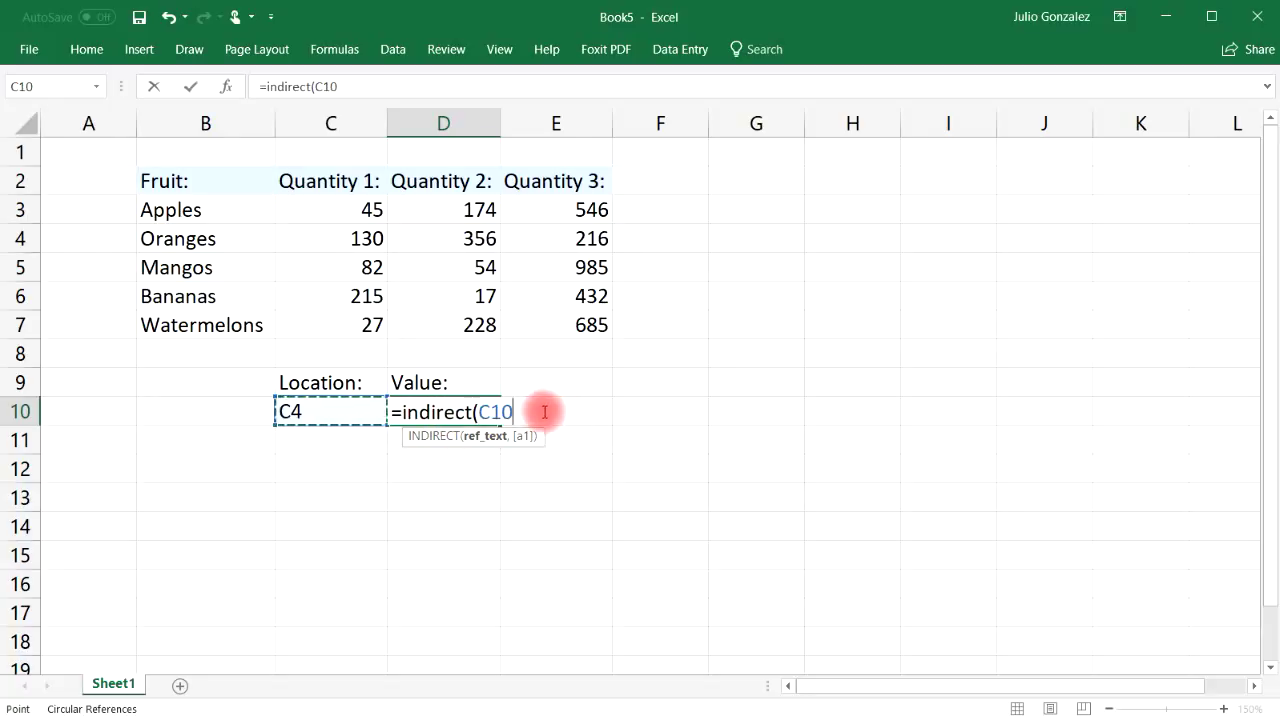
pyautogui.write(')')
pyautogui.press('Return')
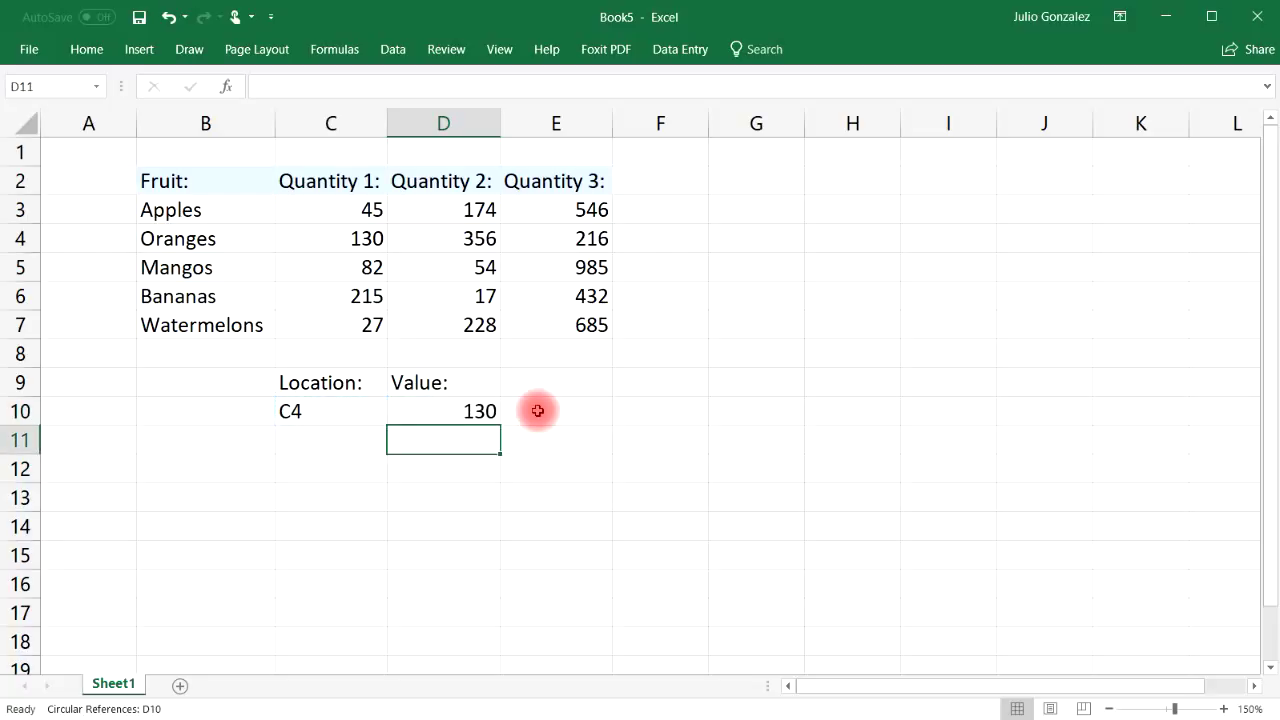
pyautogui.click(362, 240)
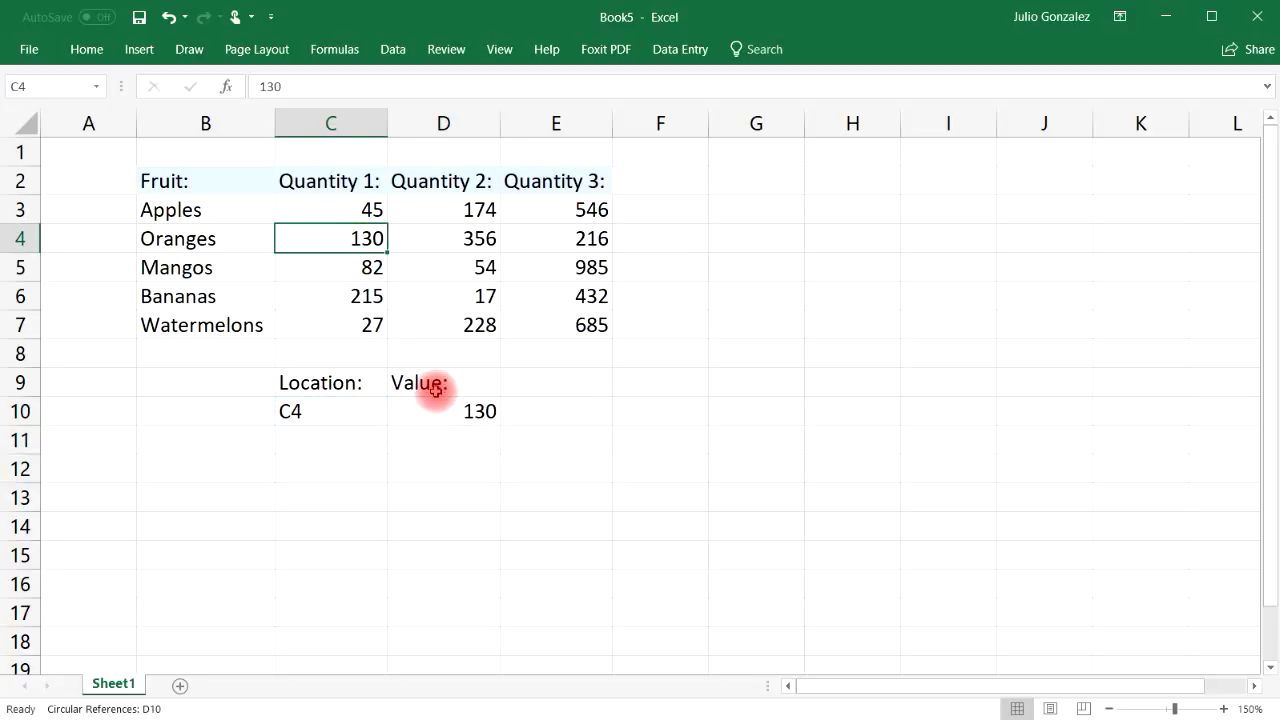
# Step: Replace the cell address in C10 with D5 and compare the returned value with cell D5
pyautogui.click(345, 420)
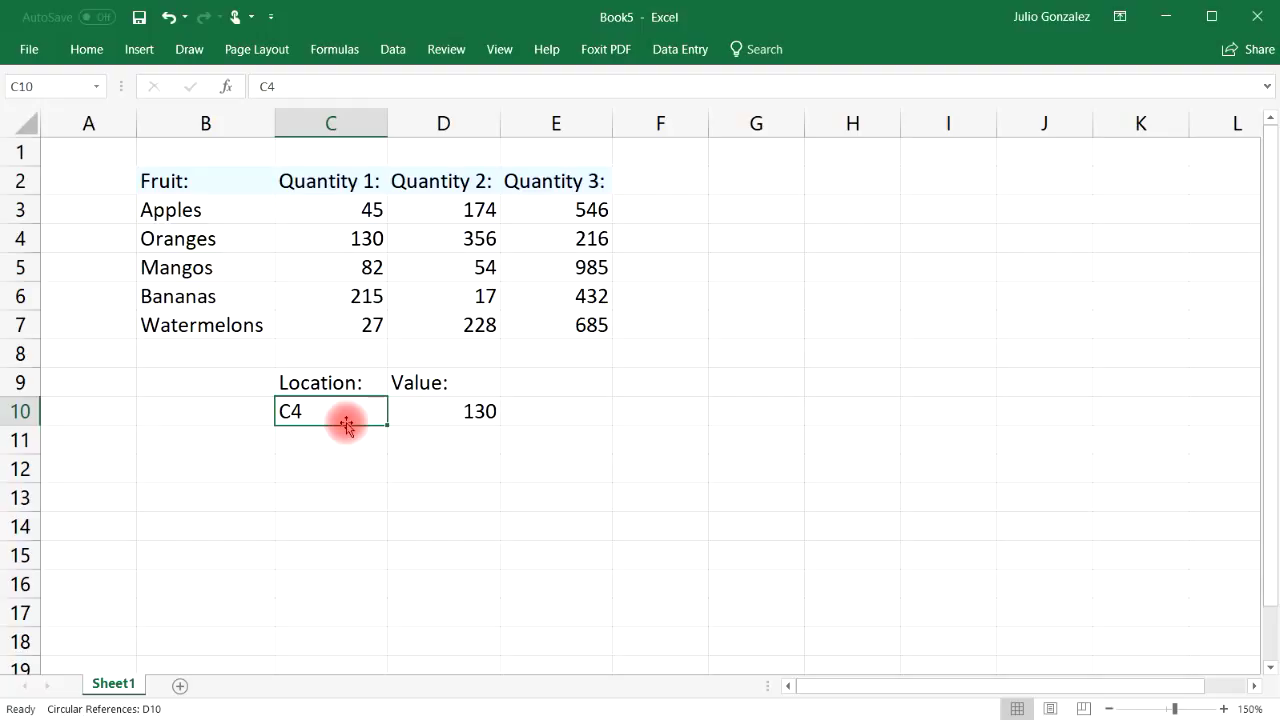
pyautogui.doubleClick(320, 416)
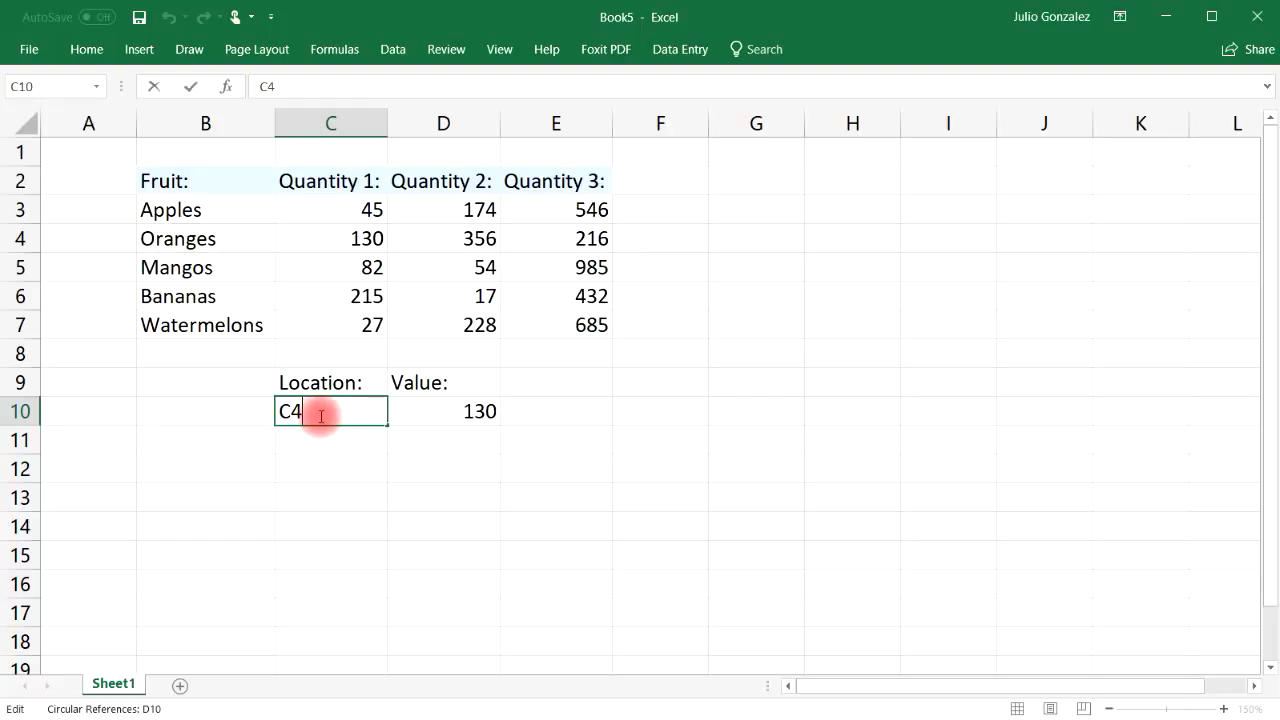
pyautogui.press('BackSpace')
pyautogui.press('BackSpace')
pyautogui.write('D5')
pyautogui.press('Return')
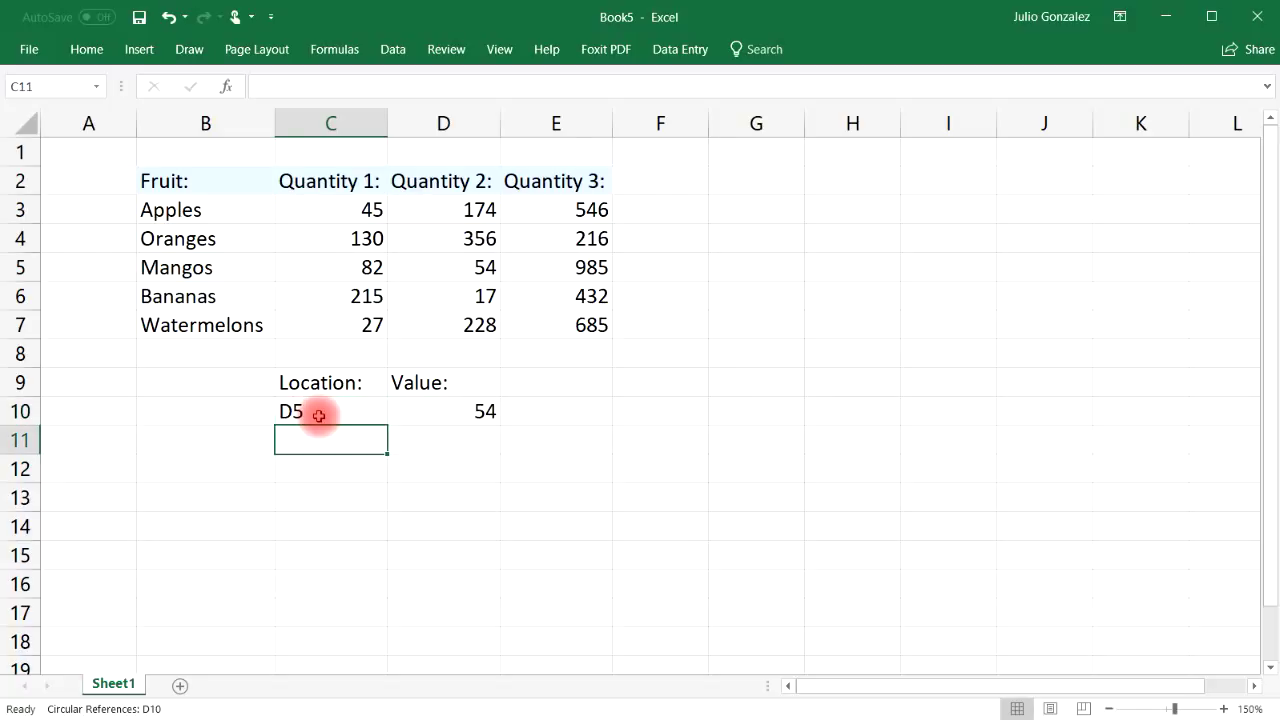
pyautogui.click(437, 266)
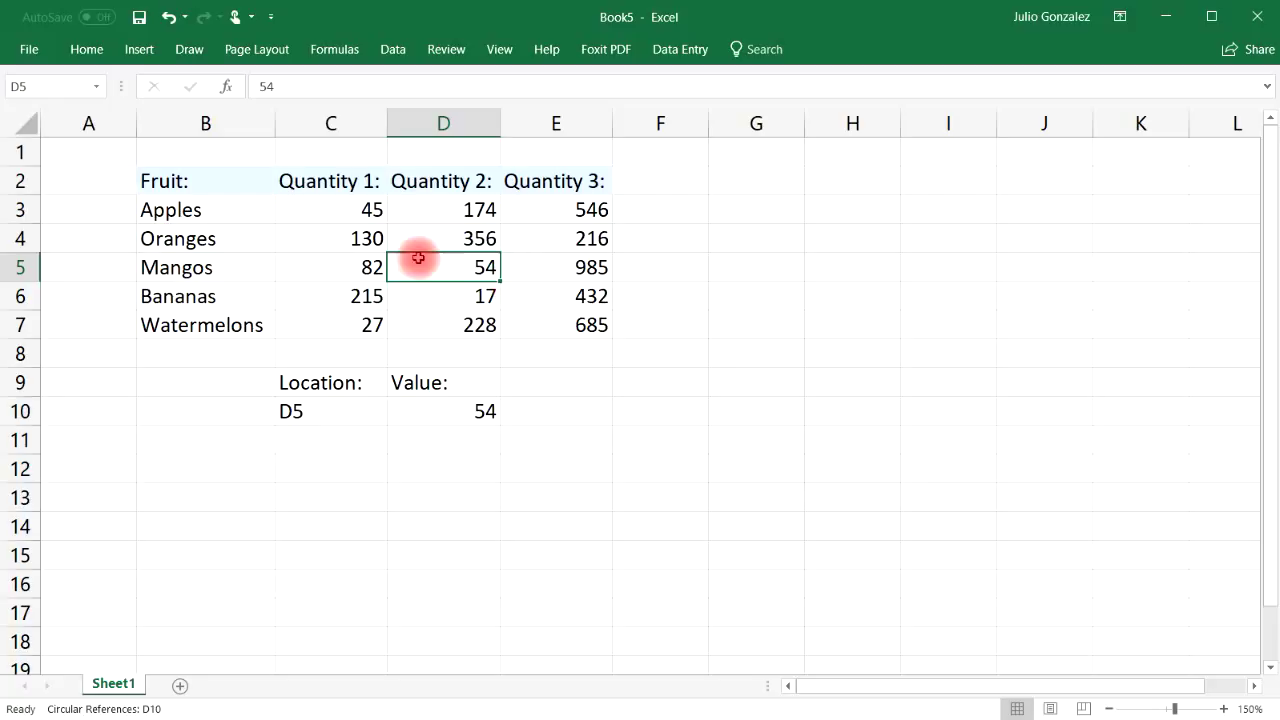
# Step: Replace the cell address in C10 with B6 and compare the returned value with cell B6
pyautogui.doubleClick(336, 410)
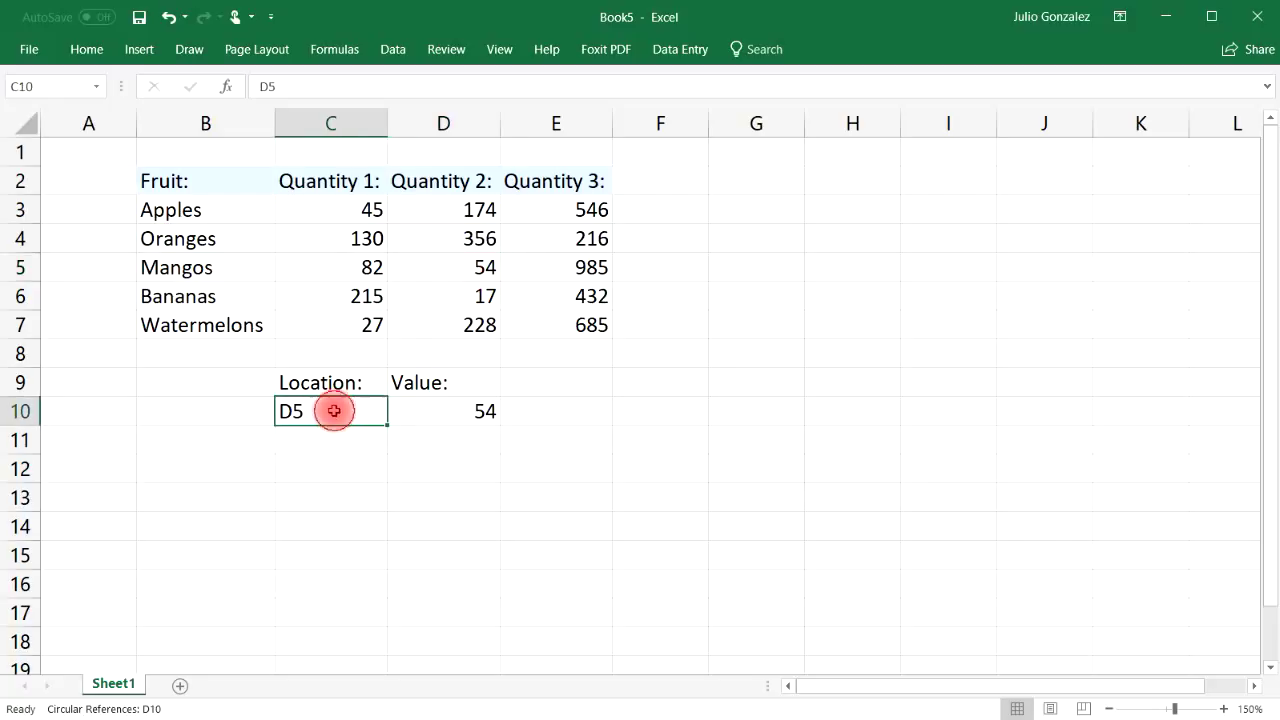
pyautogui.press('BackSpace')
pyautogui.press('BackSpace')
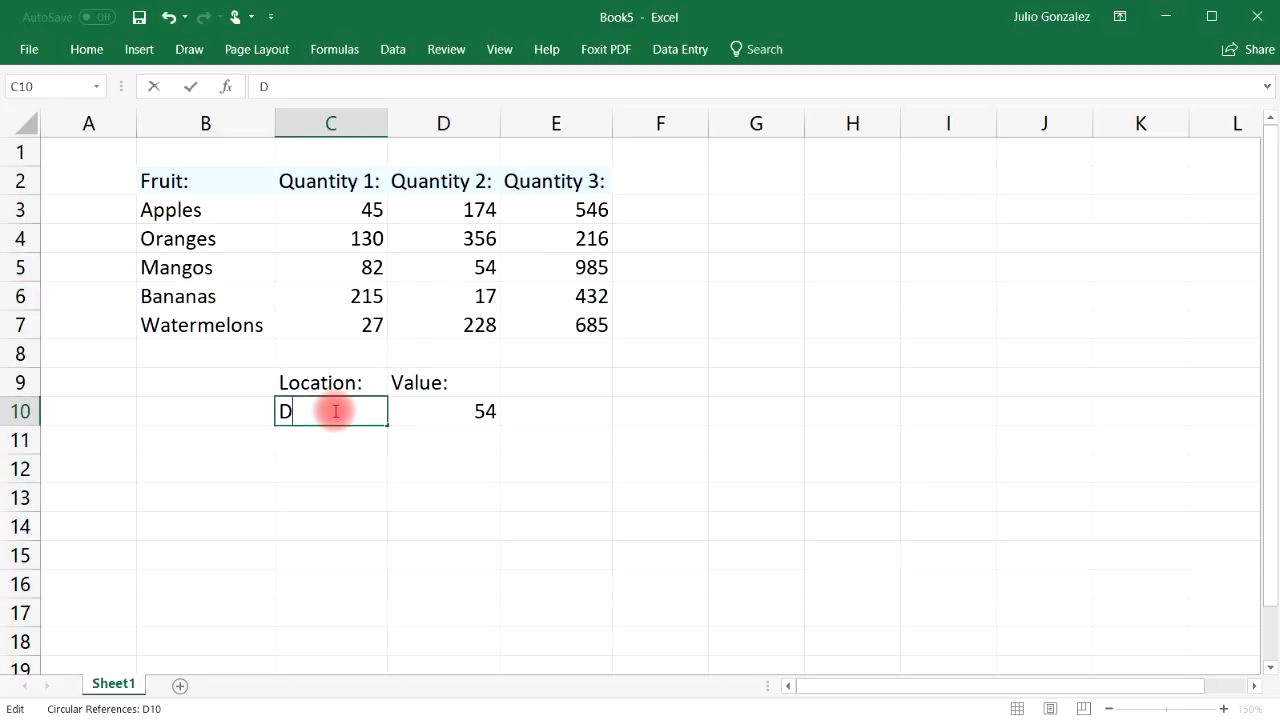
pyautogui.write('B6')
pyautogui.press('Return')
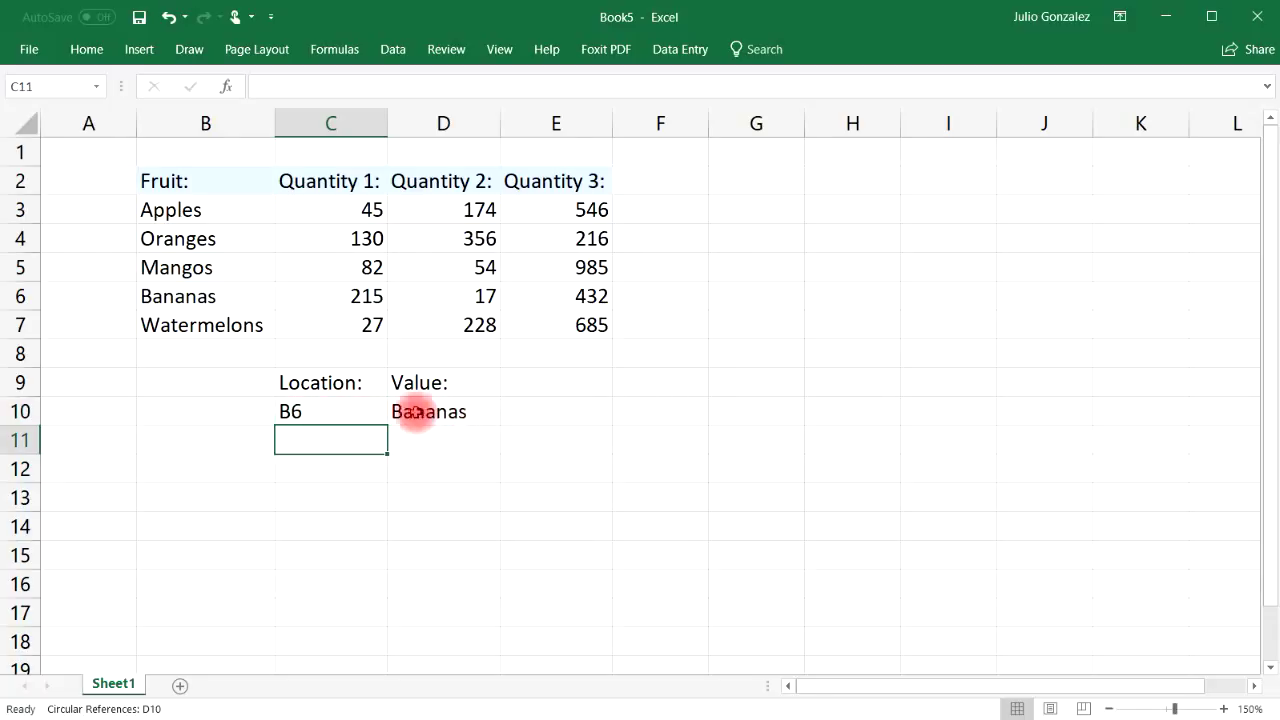
pyautogui.click(413, 411)
pyautogui.click(218, 298)
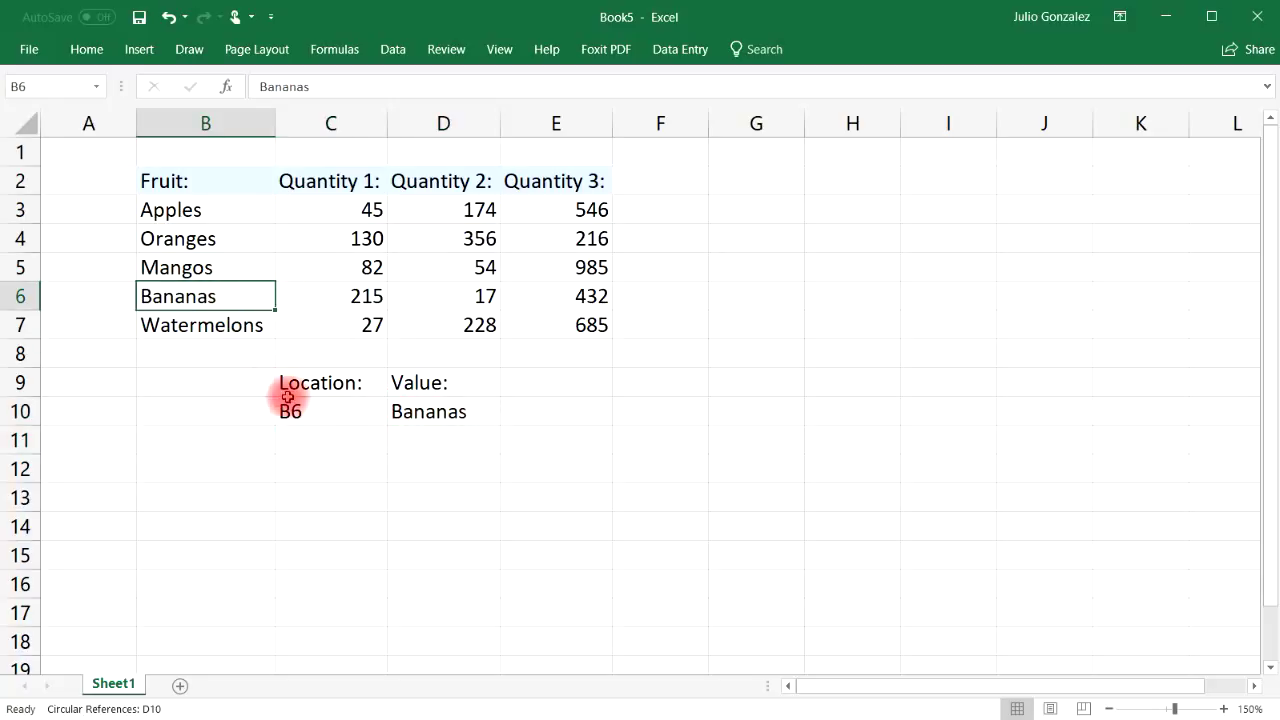
# Step: Replace the cell address in C10 with E7, compare the returned value with cell E7 and review the formula in D10
pyautogui.doubleClick(328, 412)
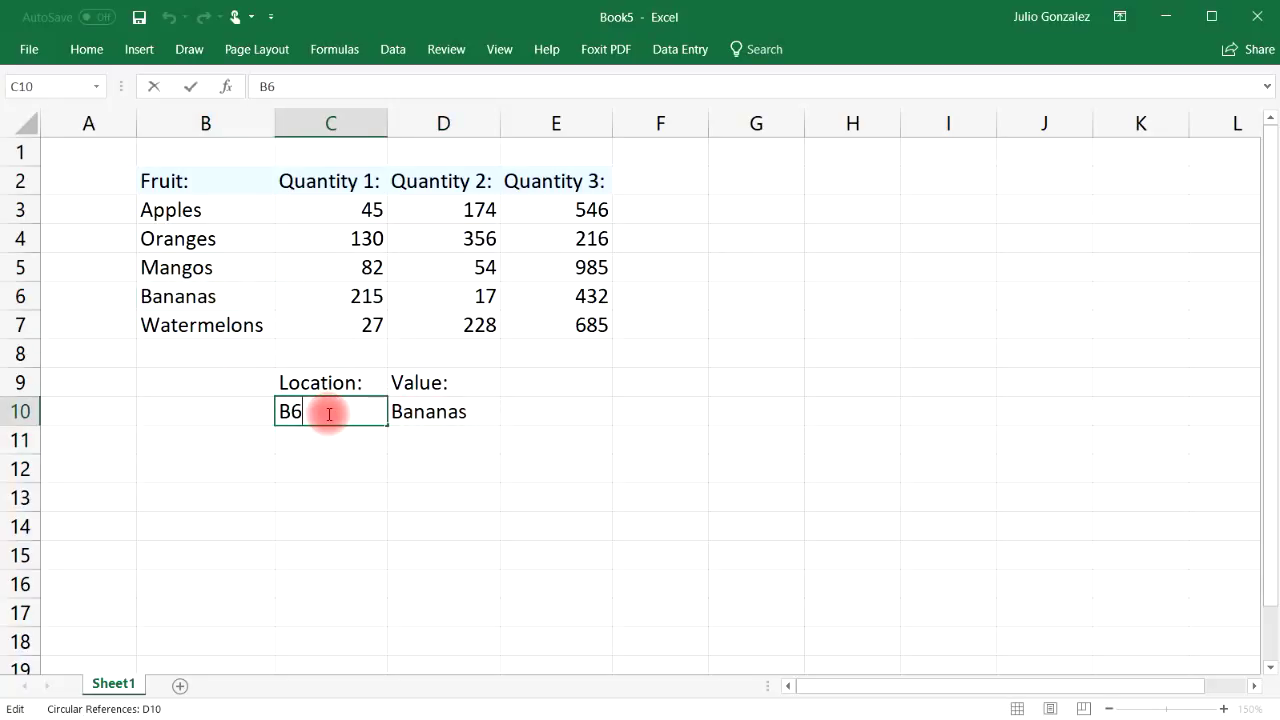
pyautogui.press('BackSpace')
pyautogui.press('BackSpace')
pyautogui.write('E7')
pyautogui.press('Return')
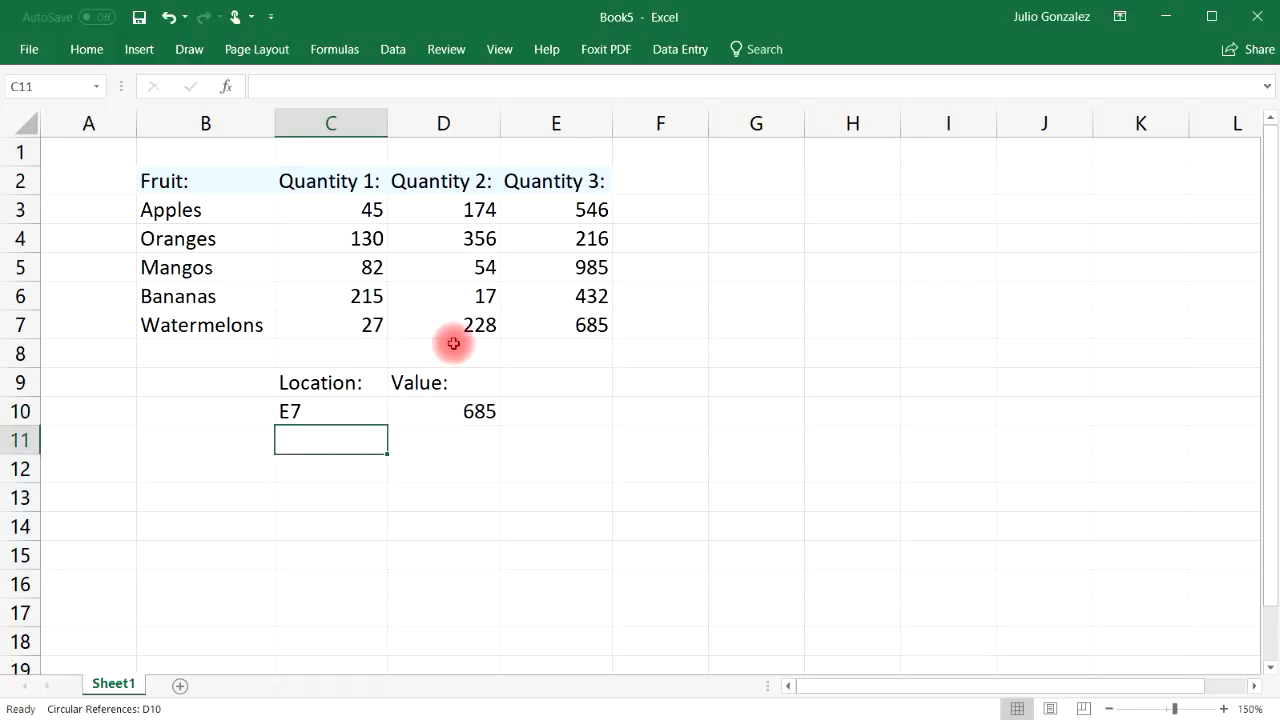
pyautogui.click(559, 326)
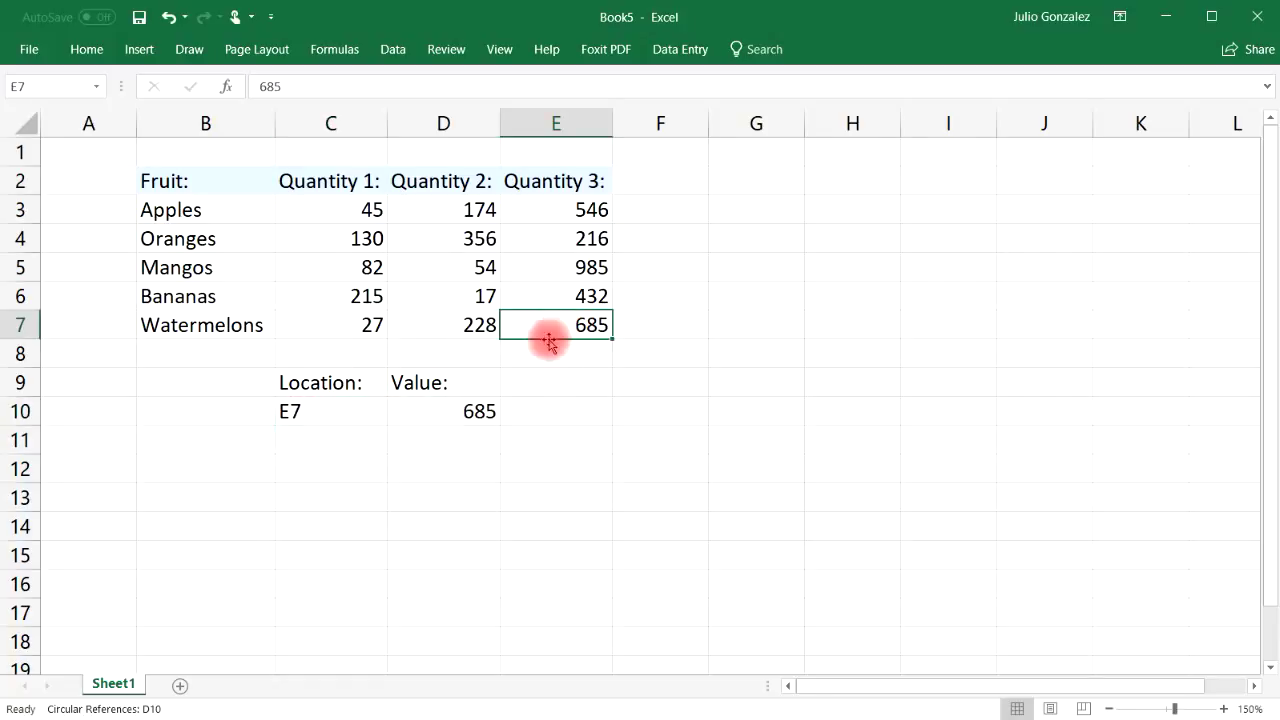
pyautogui.click(458, 415)
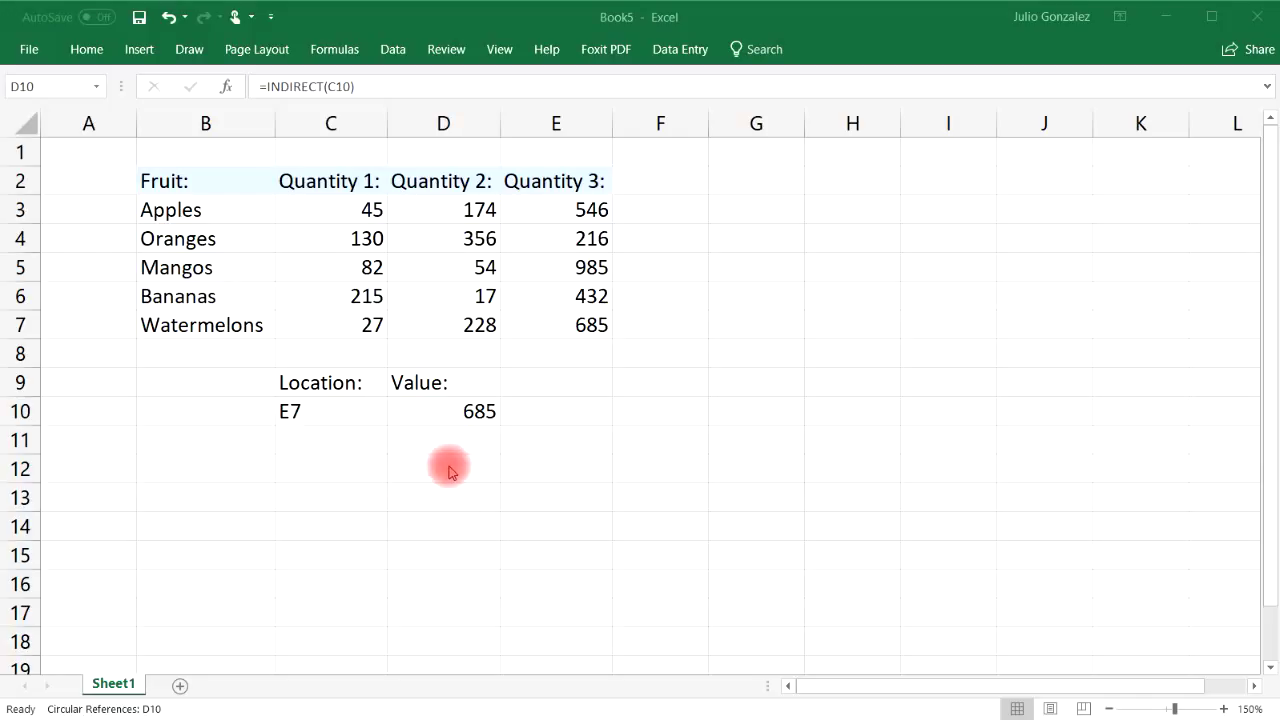
# Step: Enter the formula =INDIRECT(D4) in cell C12, with the D4 reference unquoted
pyautogui.click(337, 465)
pyautogui.write('=')
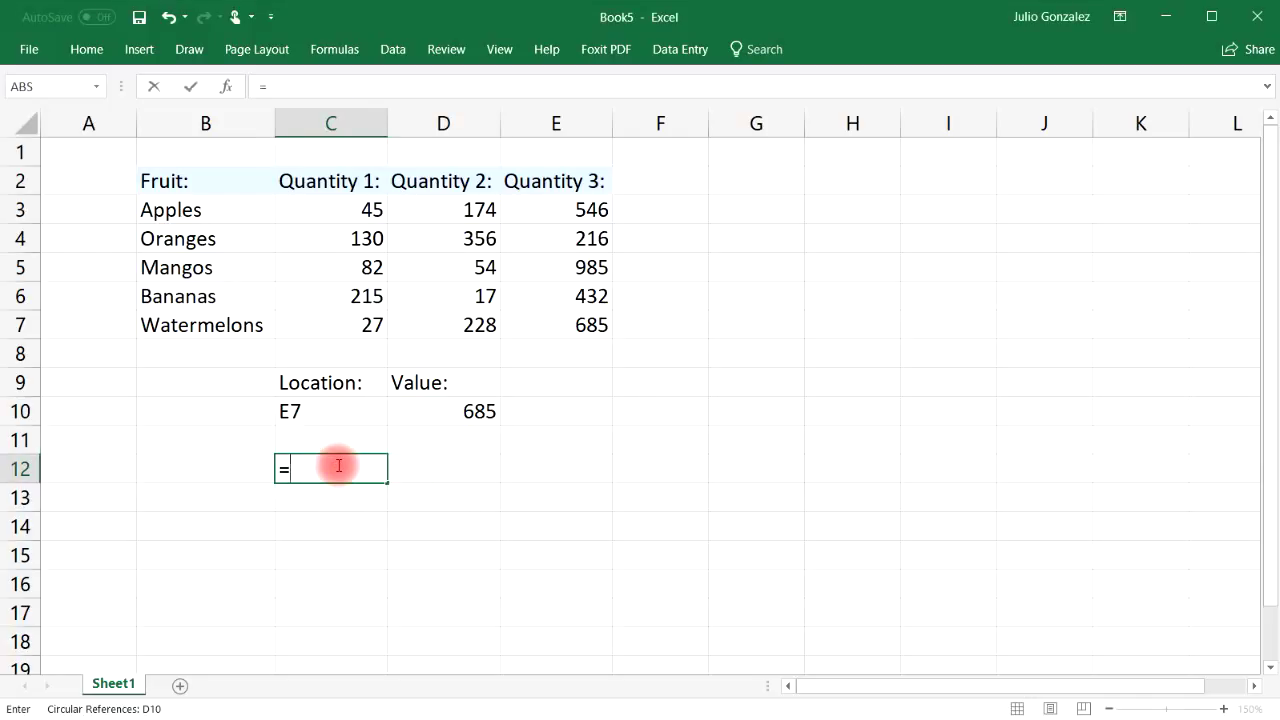
pyautogui.write('indirect(')
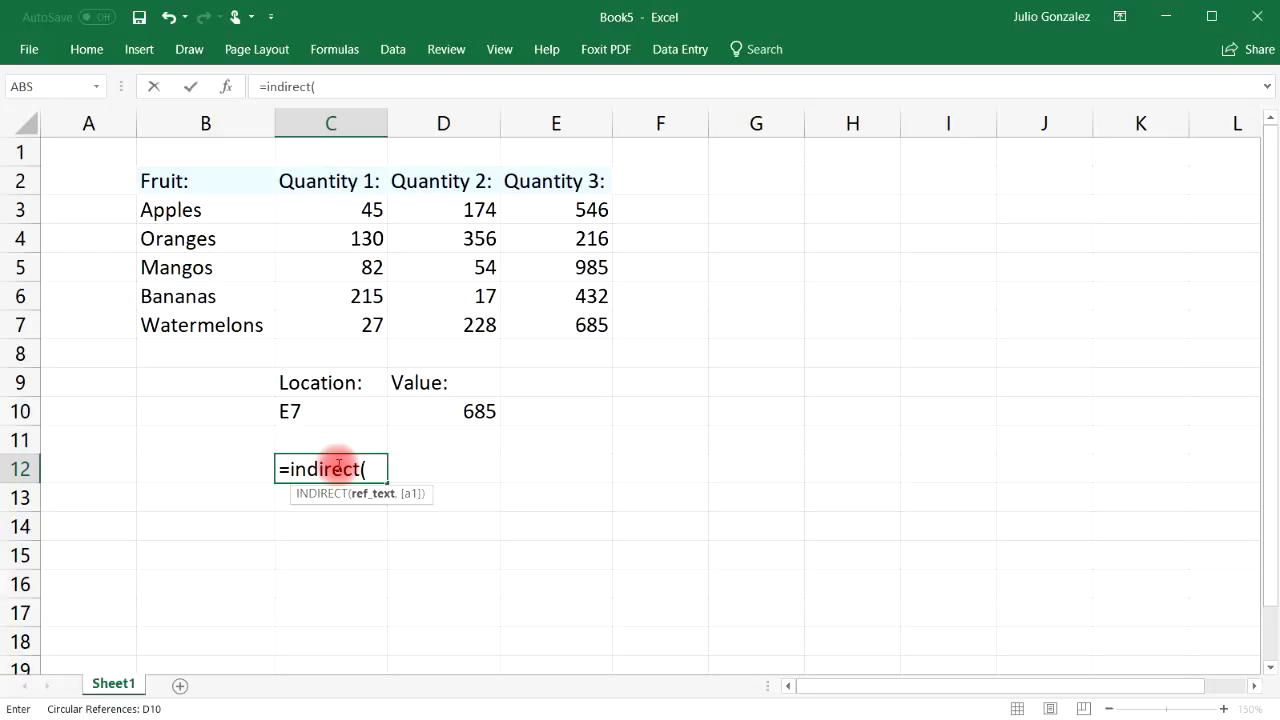
pyautogui.write('D4')
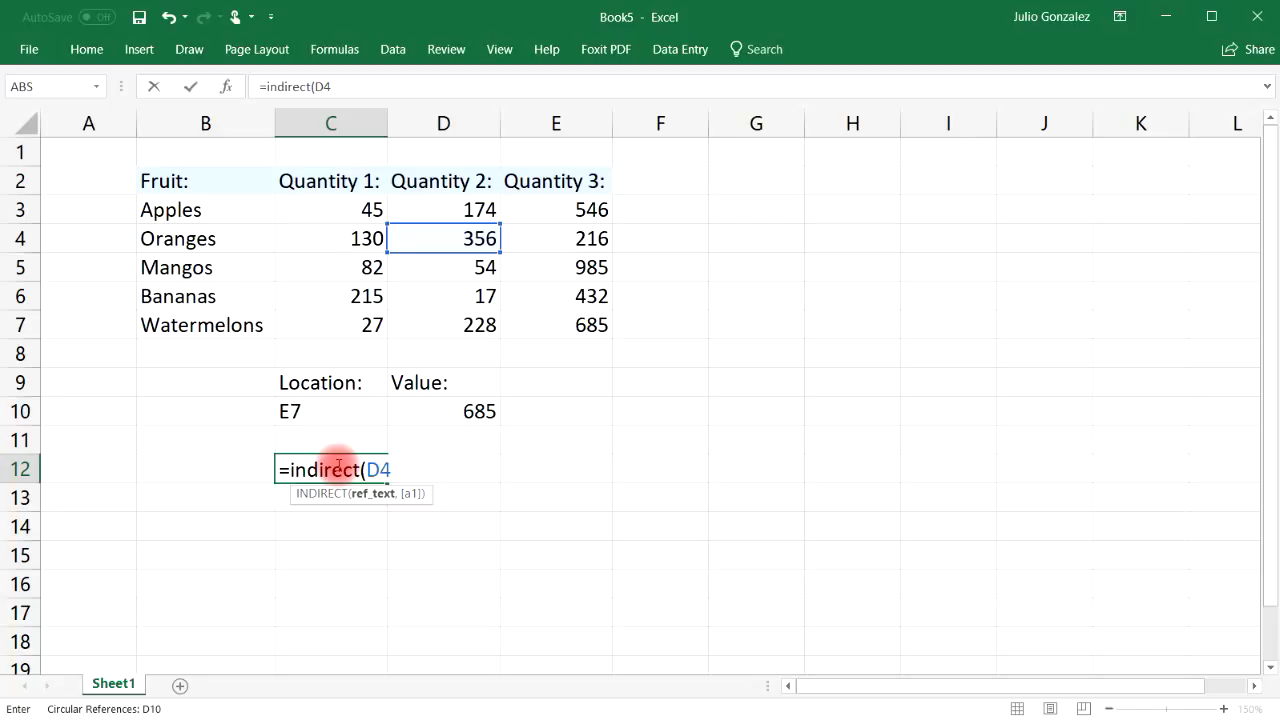
pyautogui.write(')')
pyautogui.press('Return')
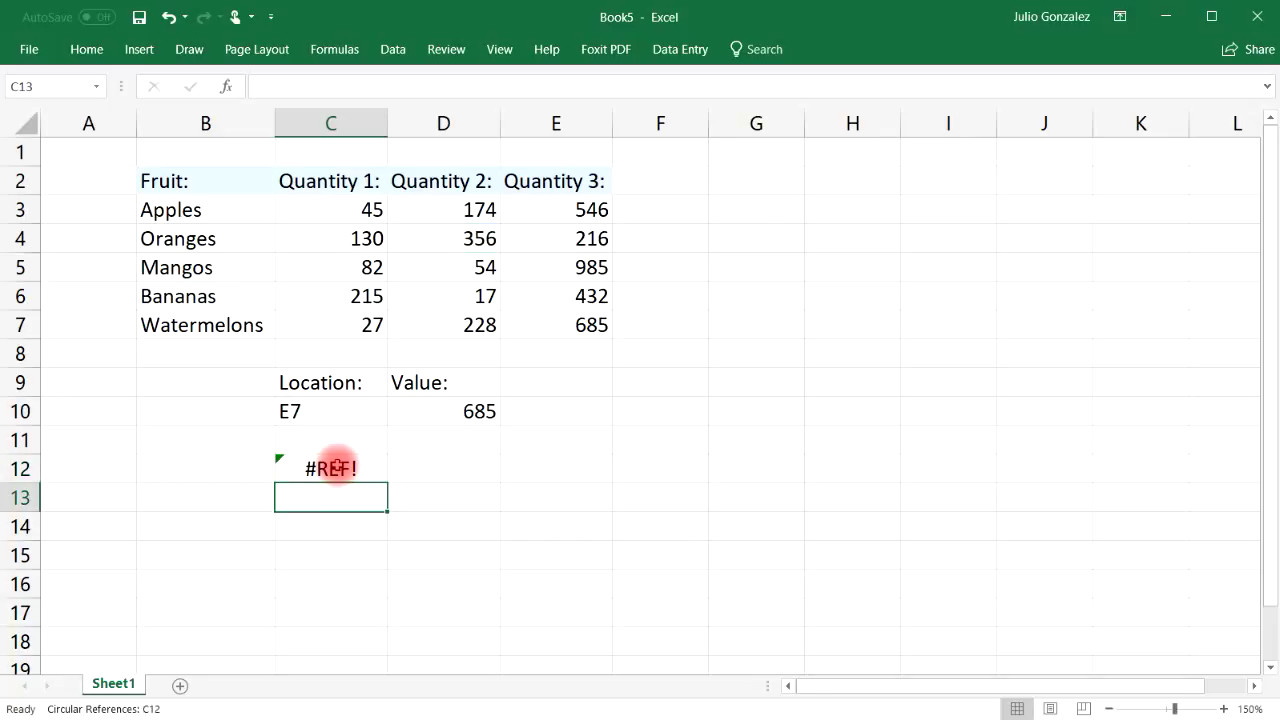
# Step: Put quotation marks around D4 so the formula in C12 reads =INDIRECT("D4"), and check its result against cell D4
pyautogui.doubleClick(337, 463)
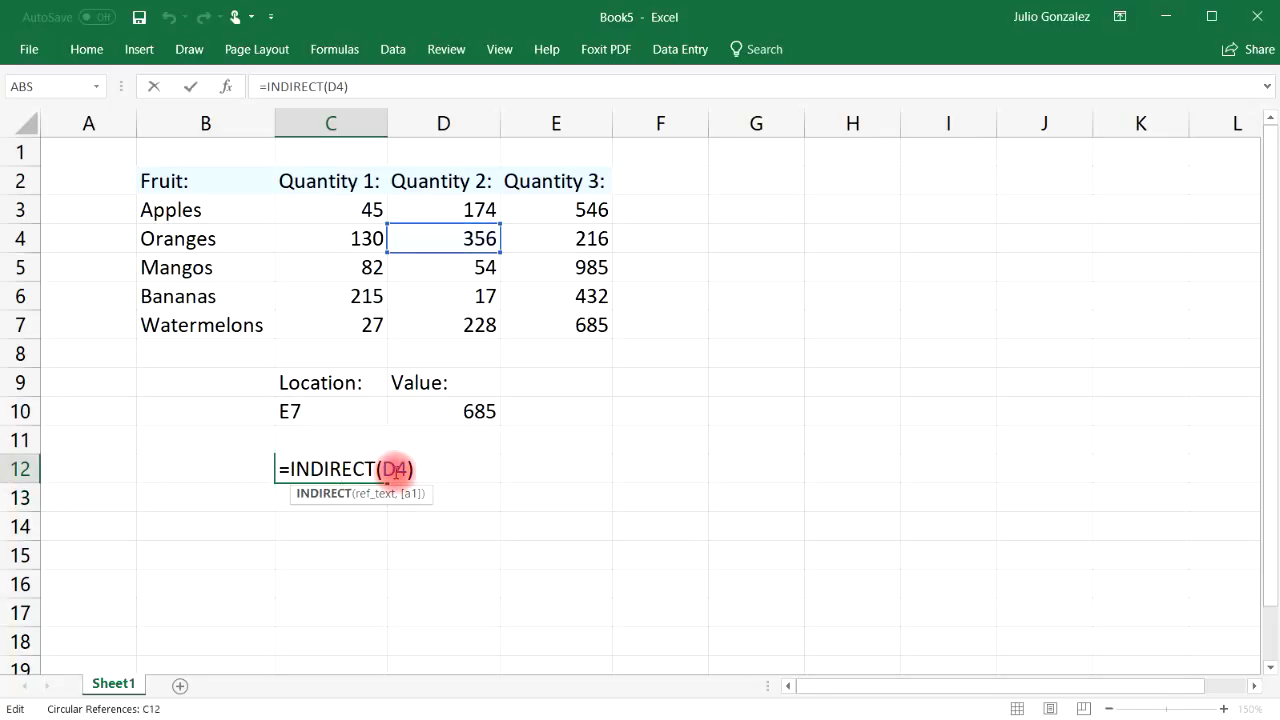
pyautogui.click(384, 468)
pyautogui.write('"')
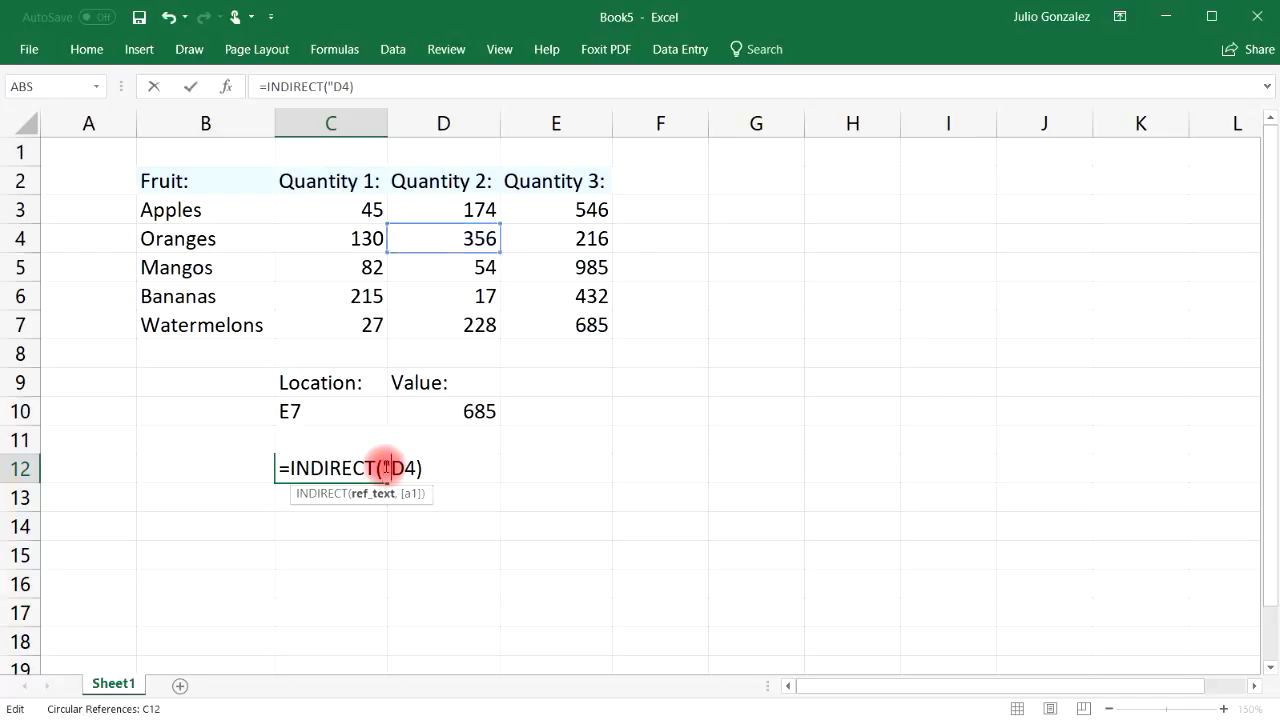
pyautogui.press('Right')
pyautogui.press('Right')
pyautogui.write('"')
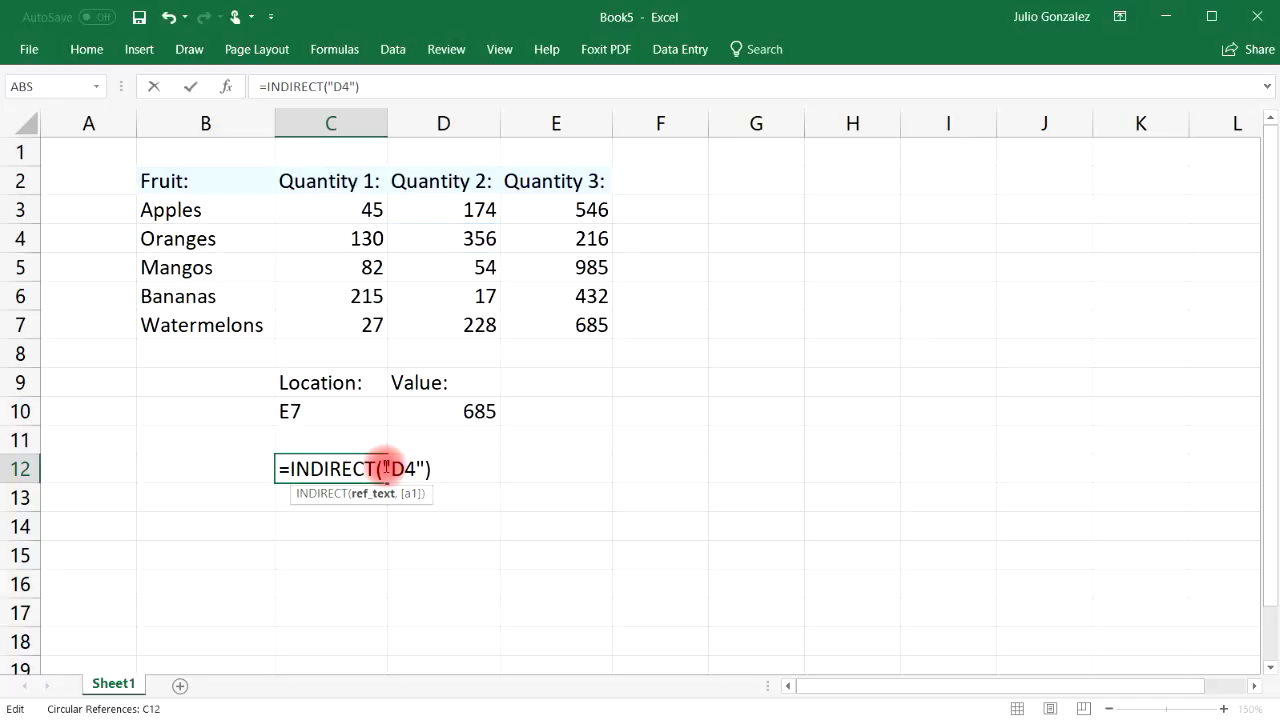
pyautogui.press('Return')
pyautogui.click(455, 240)
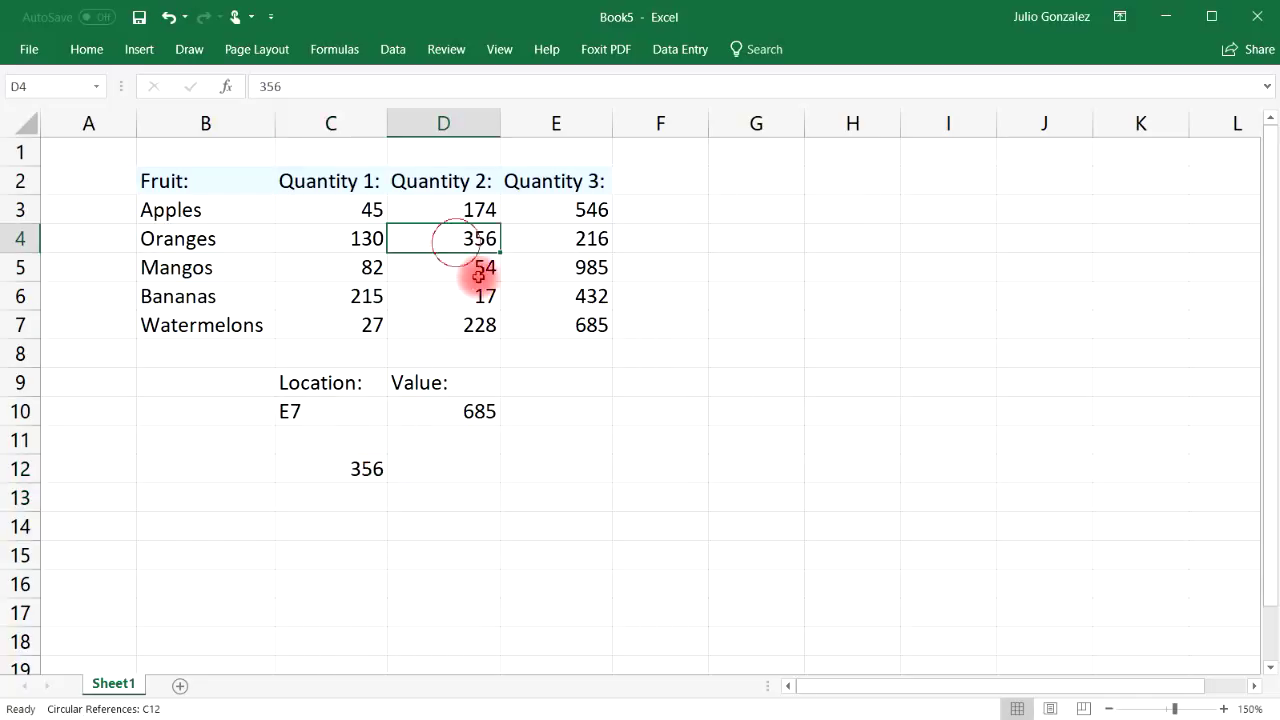
# Step: Enter the formula =INDIRECT("E5") in cell C13 and compare its result with cell E5
pyautogui.click(363, 495)
pyautogui.write('=ind')
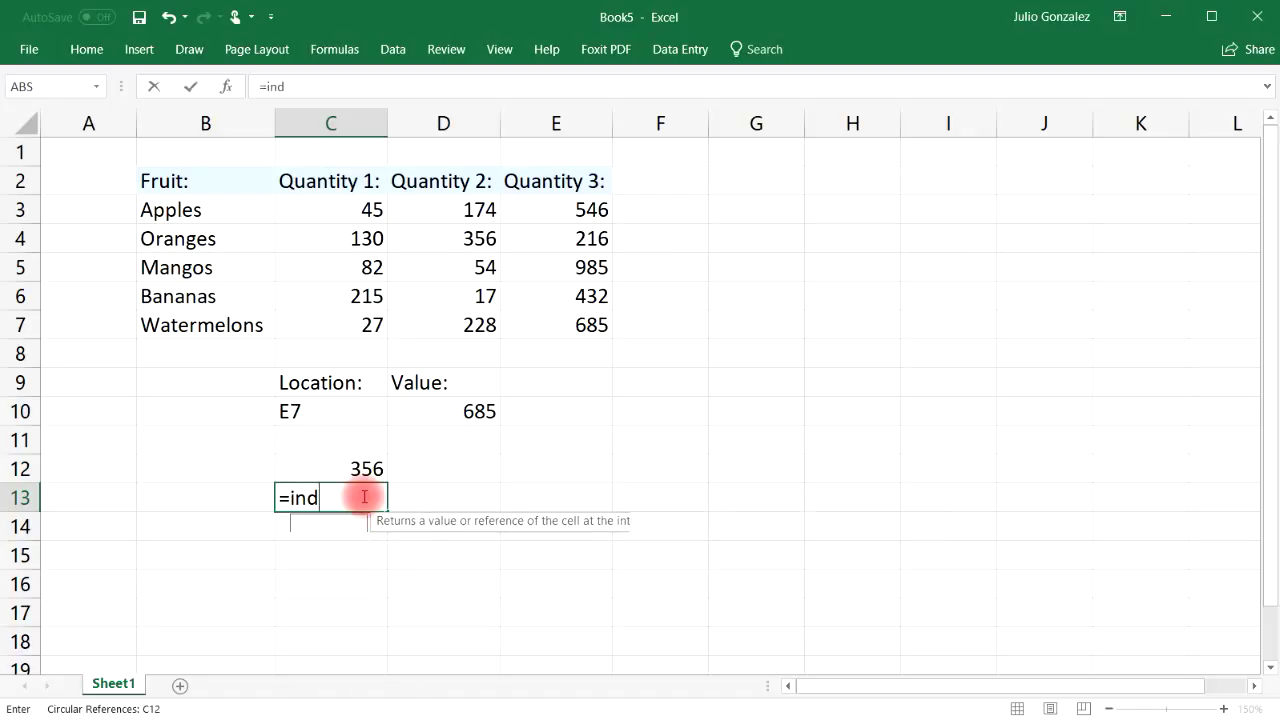
pyautogui.write('irect(')
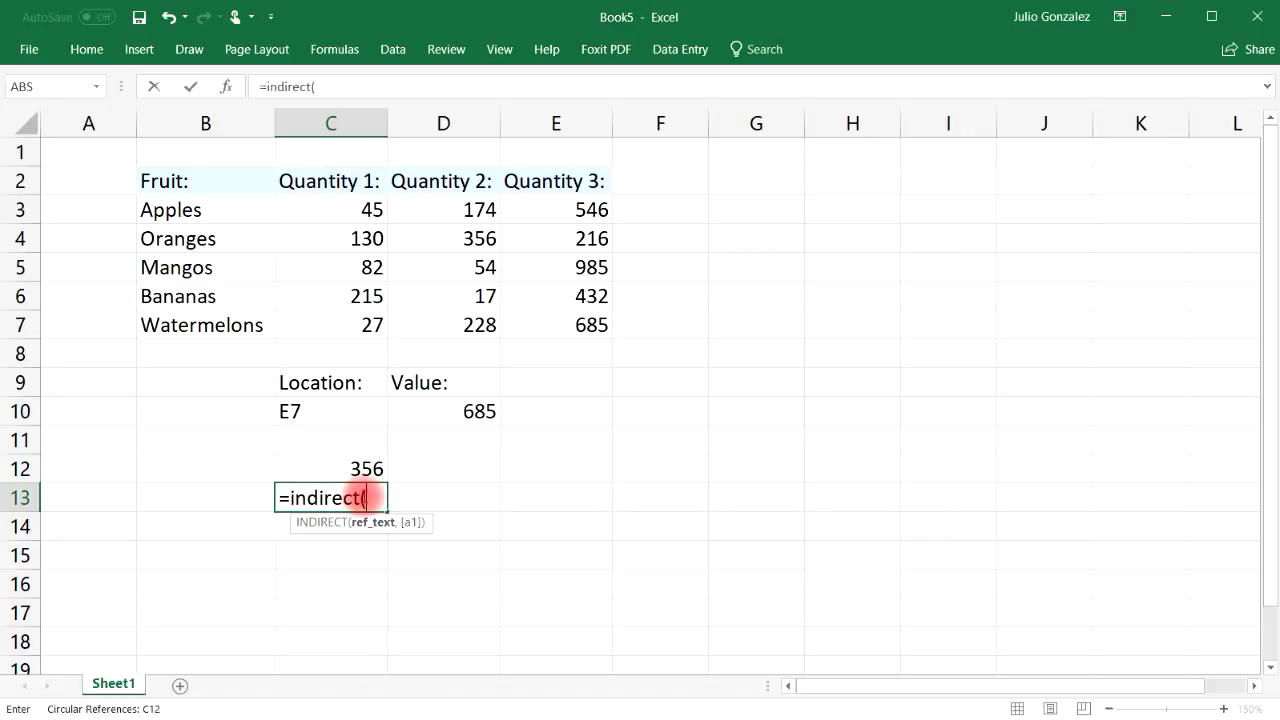
pyautogui.write('"E5")')
pyautogui.press('Return')
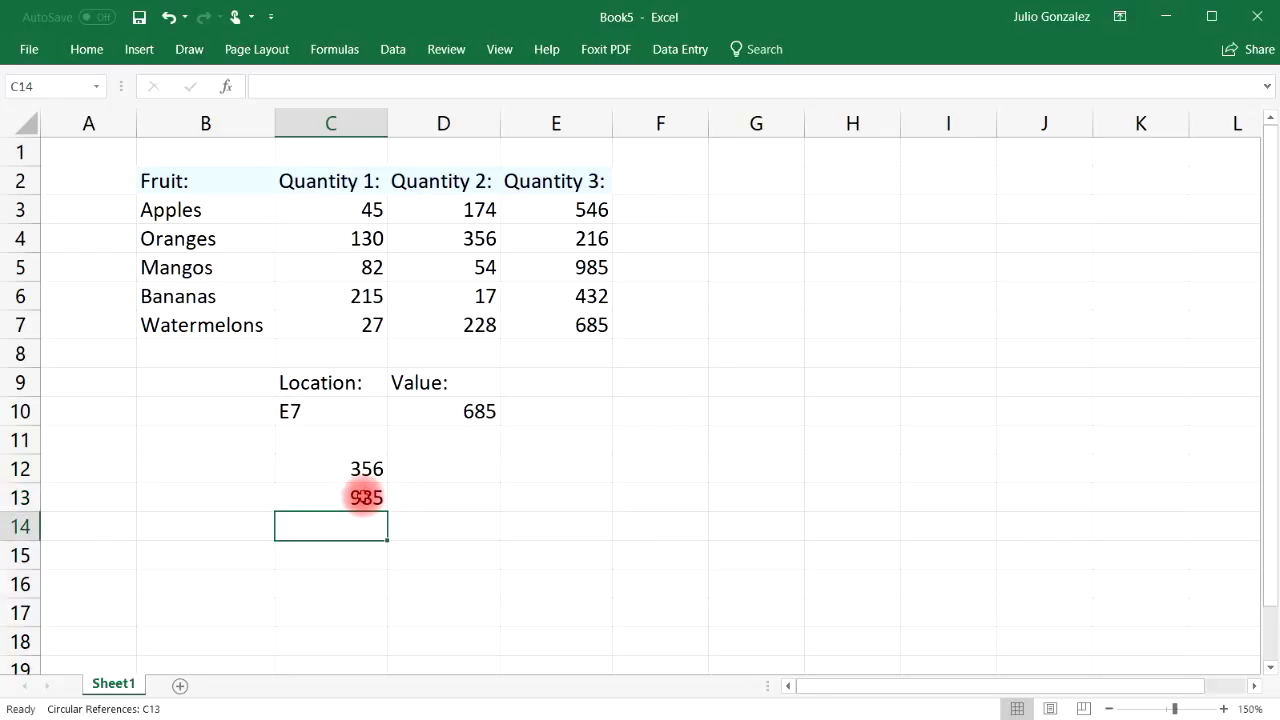
pyautogui.click(366, 497)
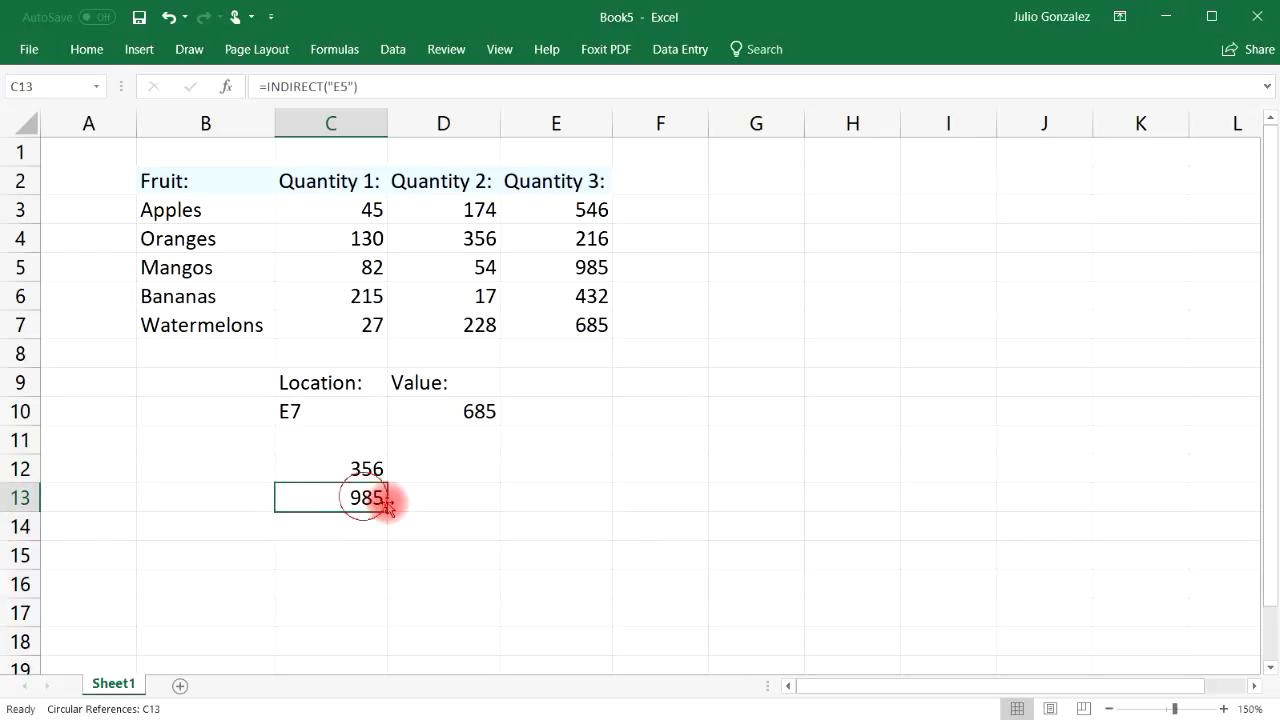
pyautogui.click(594, 267)
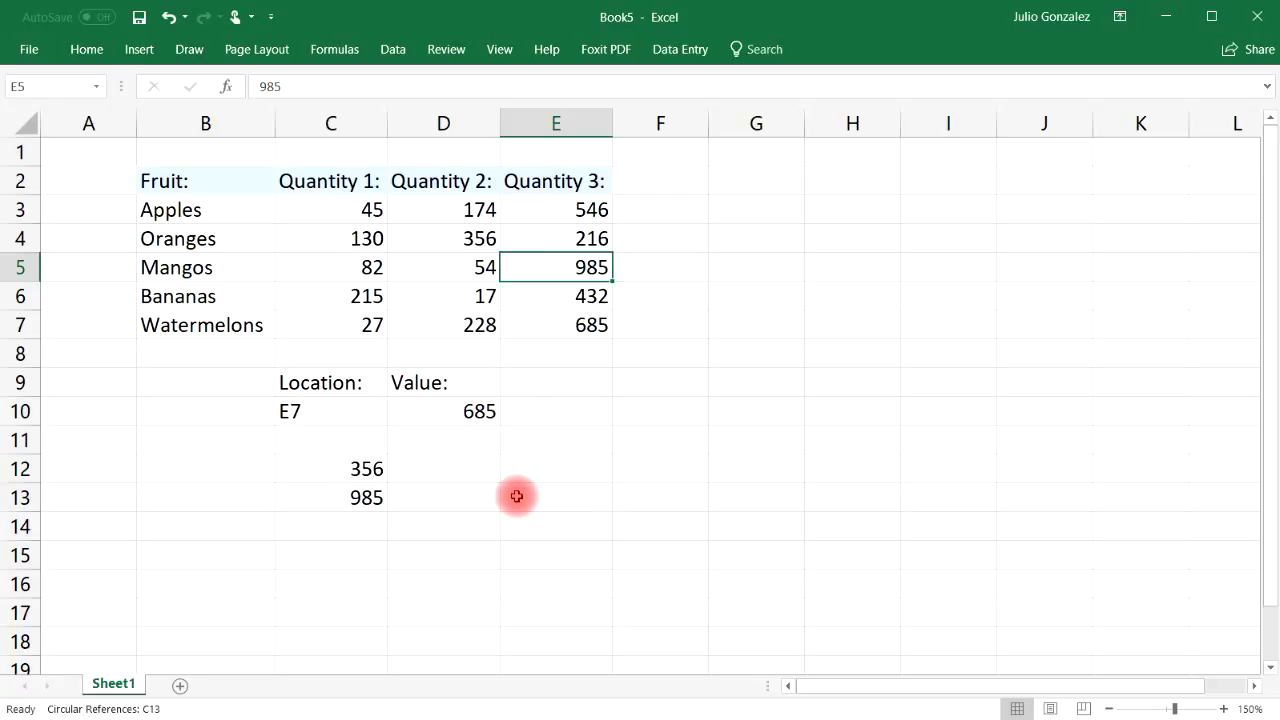
# Step: Clear the contents of the range C9:D14 below the fruit table
pyautogui.moveTo(320, 389); pyautogui.dragTo(480, 514)
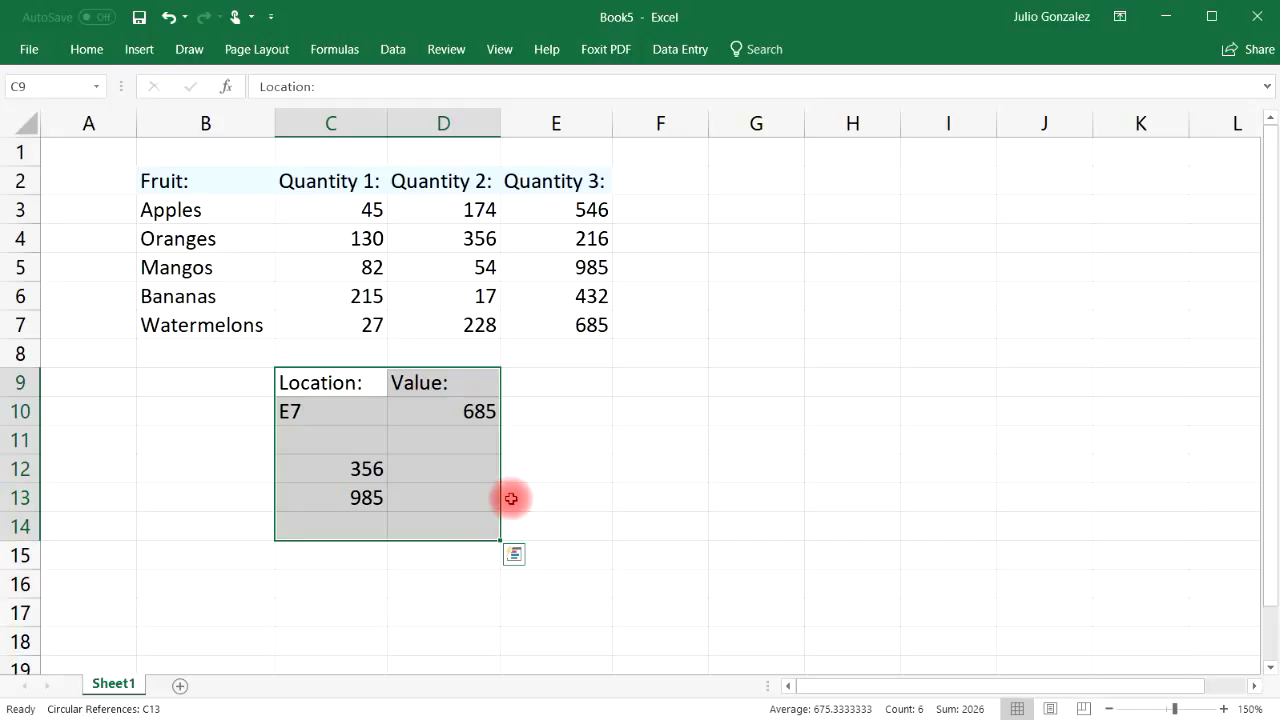
pyautogui.press('Delete')
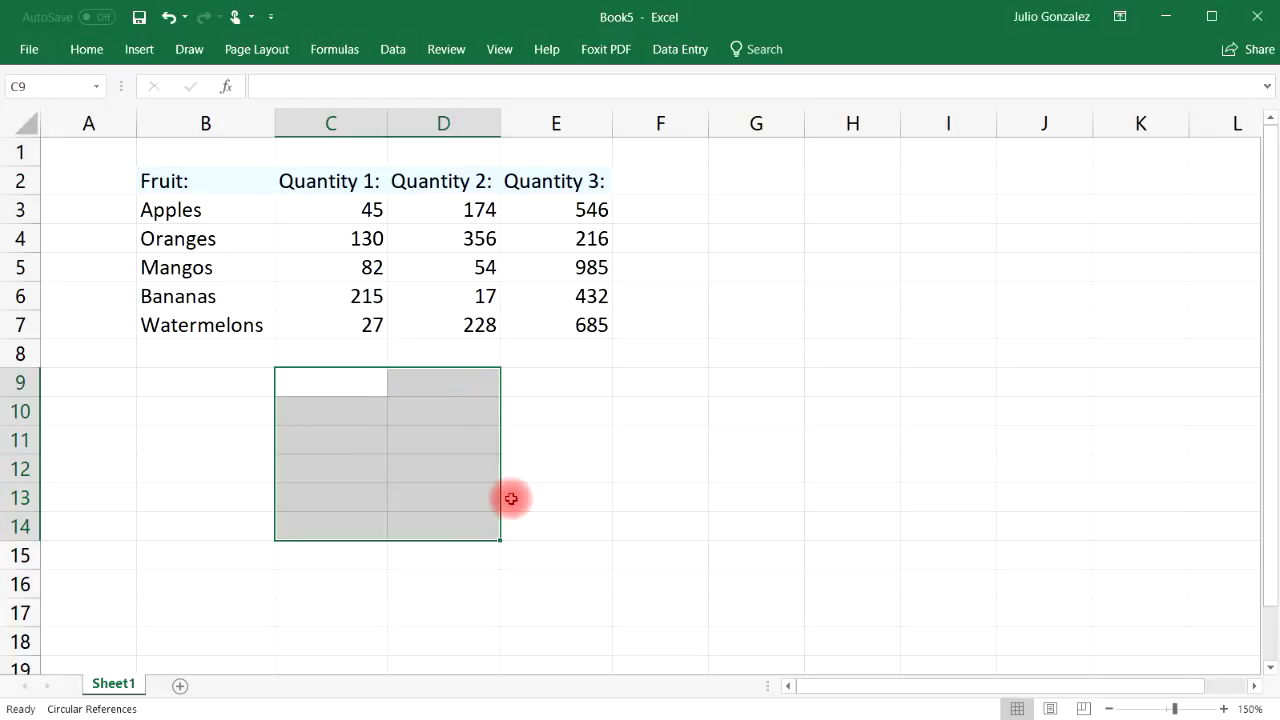
pyautogui.click(493, 440)
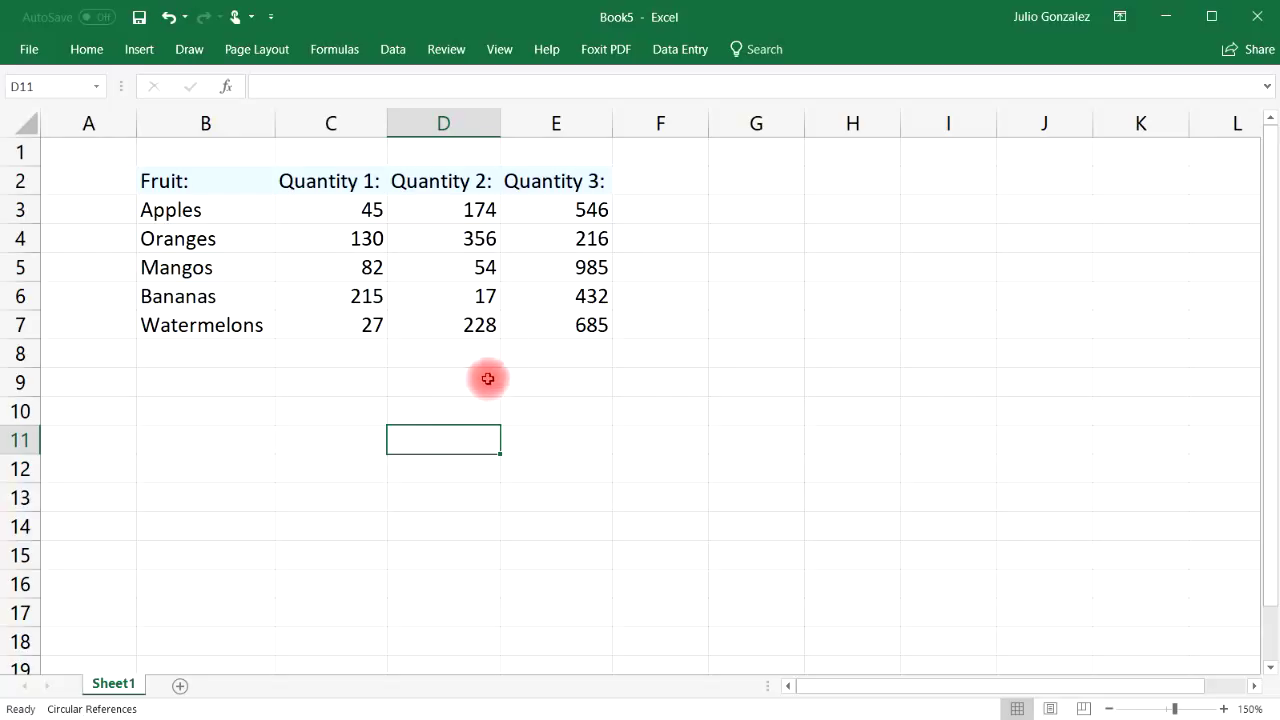
# Step: Assign the name House to cell E5, the Quantity 3 value for Mangos
pyautogui.click(577, 272)
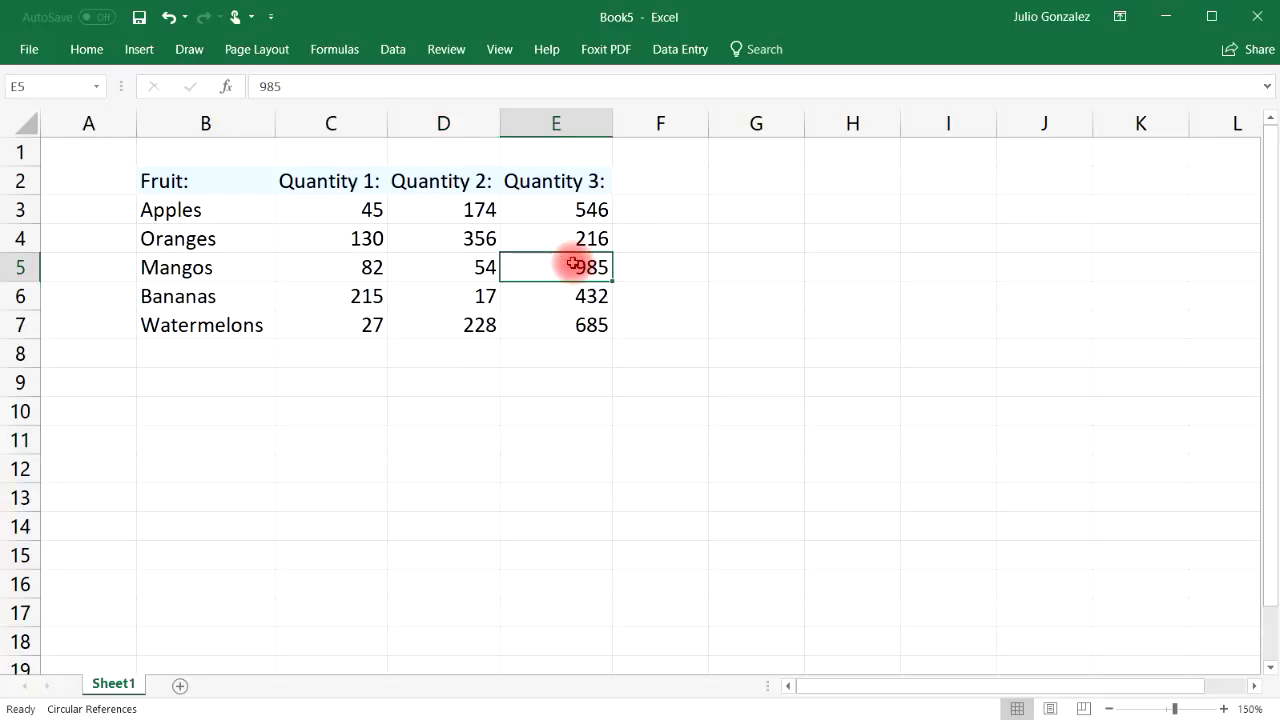
pyautogui.click(26, 82)
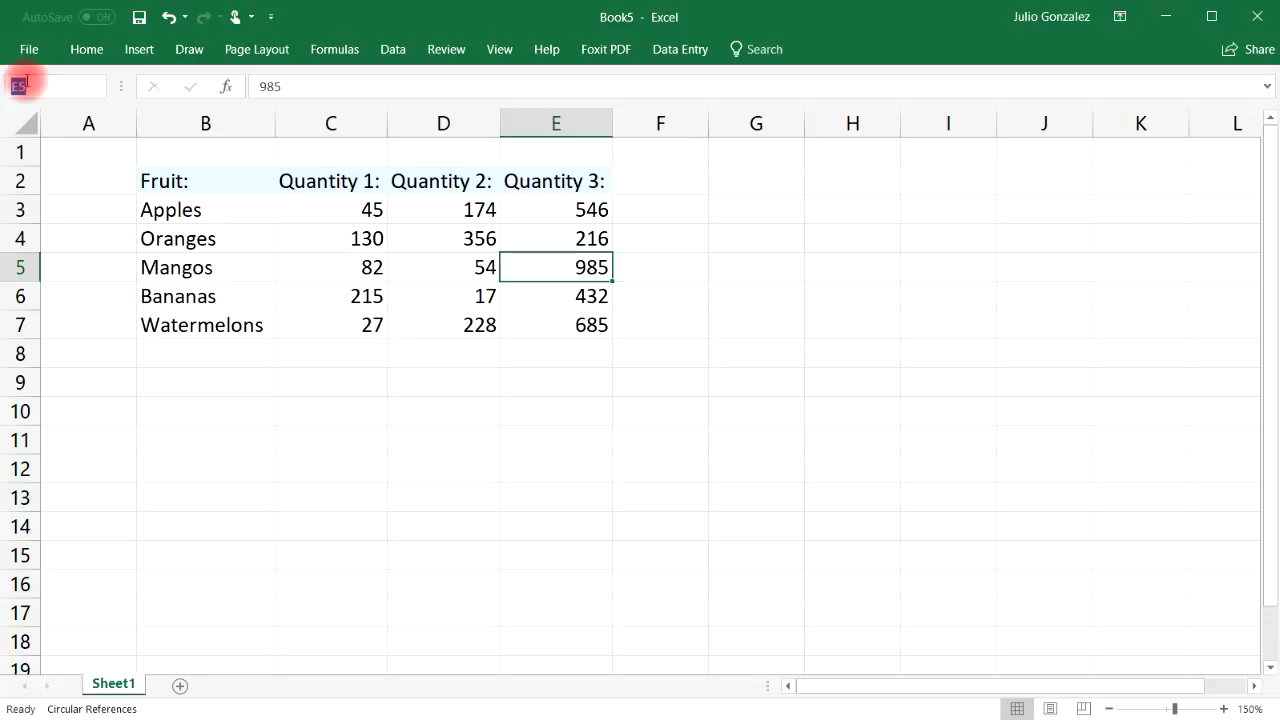
pyautogui.write('House')
pyautogui.press('Return')
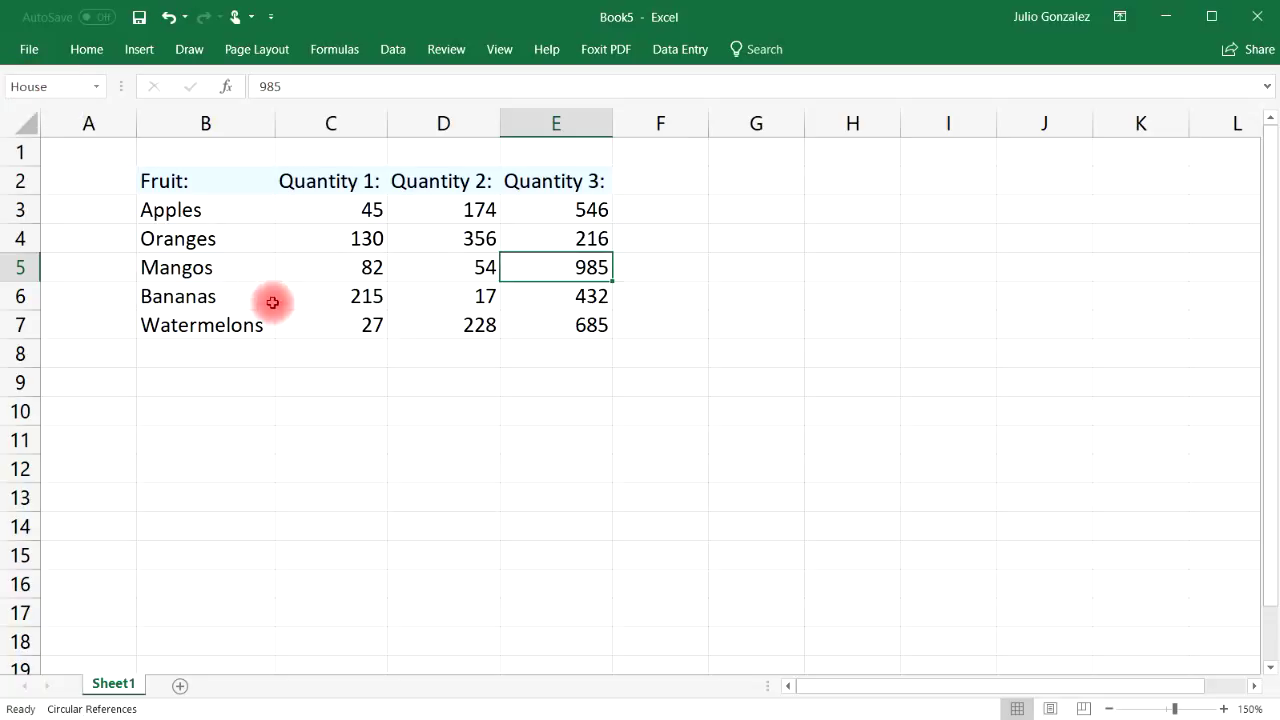
# Step: Enter the formula =INDIRECT(House) in cell C10, leaving the name House unquoted
pyautogui.click(369, 408)
pyautogui.write('=indirect')
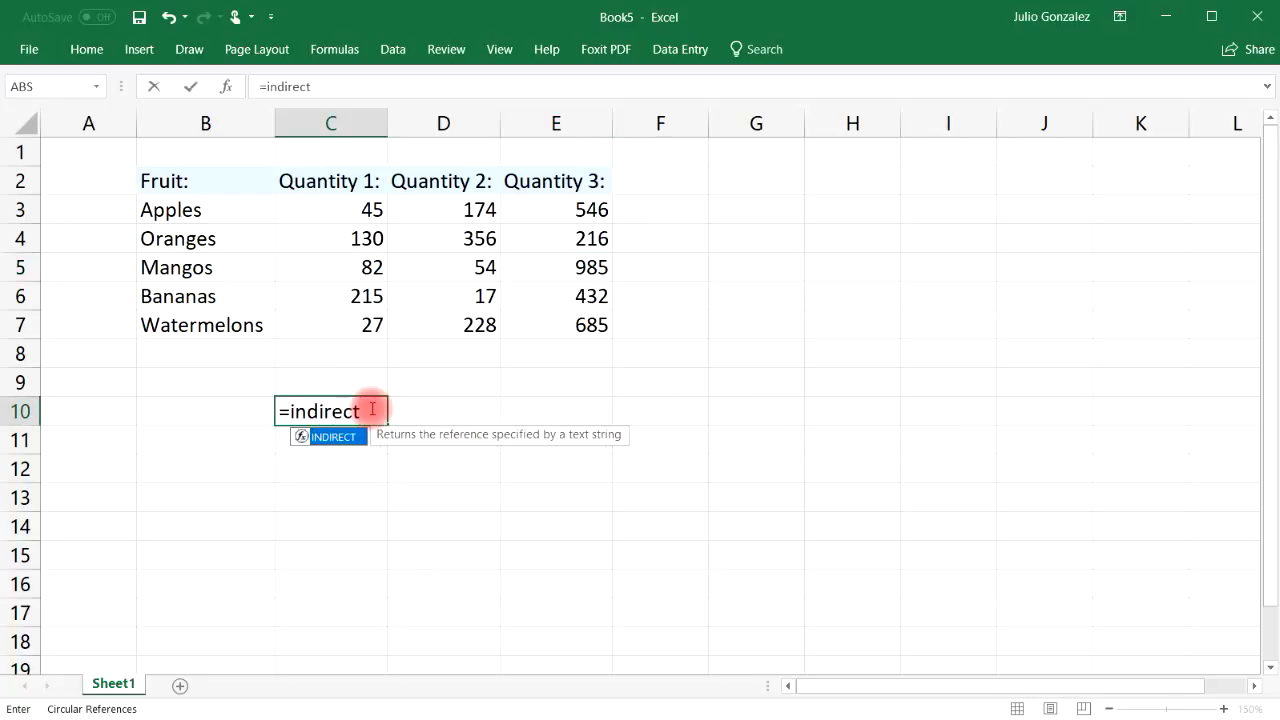
pyautogui.write('(Hou')
pyautogui.press('BackSpace')
pyautogui.write('use')
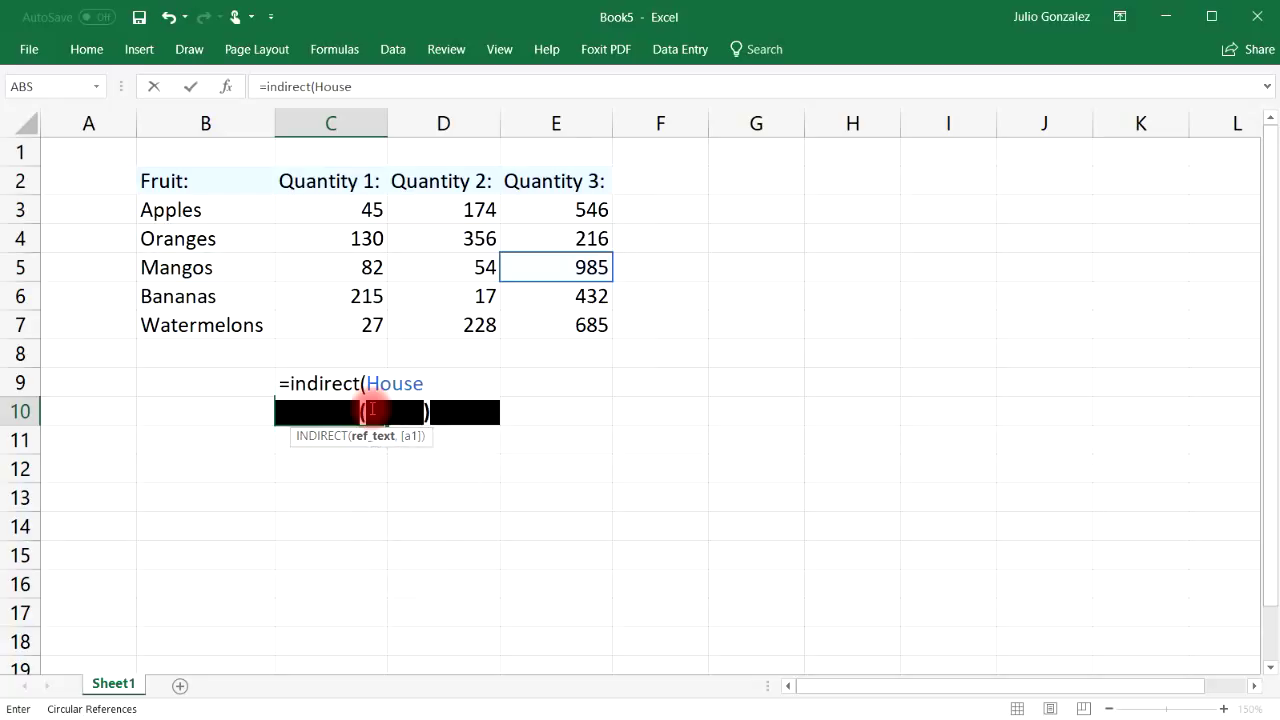
pyautogui.press('Return')
# Step: Put quotation marks around House so the formula in C10 reads =INDIRECT("House"), and check its result against the named cell E5
pyautogui.click(371, 409)
pyautogui.doubleClick(374, 410)
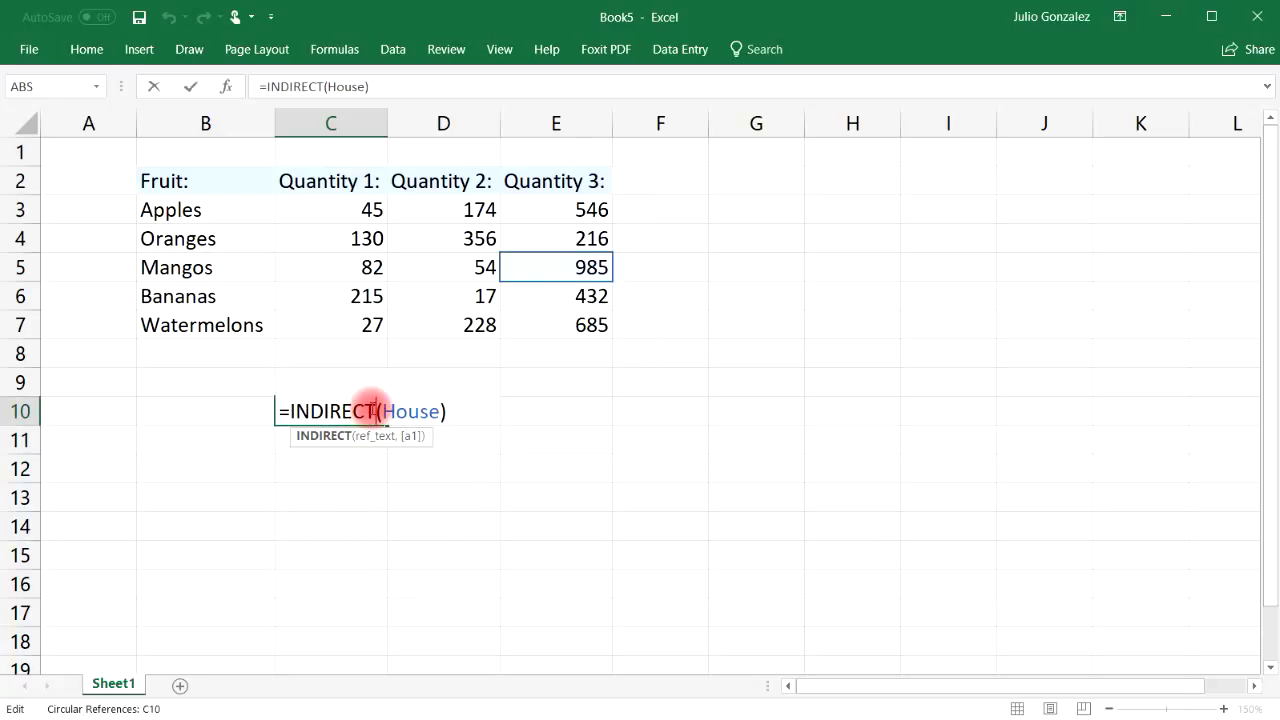
pyautogui.write('"')
pyautogui.press('Right')
pyautogui.press('Right')
pyautogui.press('Right')
pyautogui.press('Right')
pyautogui.press('Right')
pyautogui.write('"')
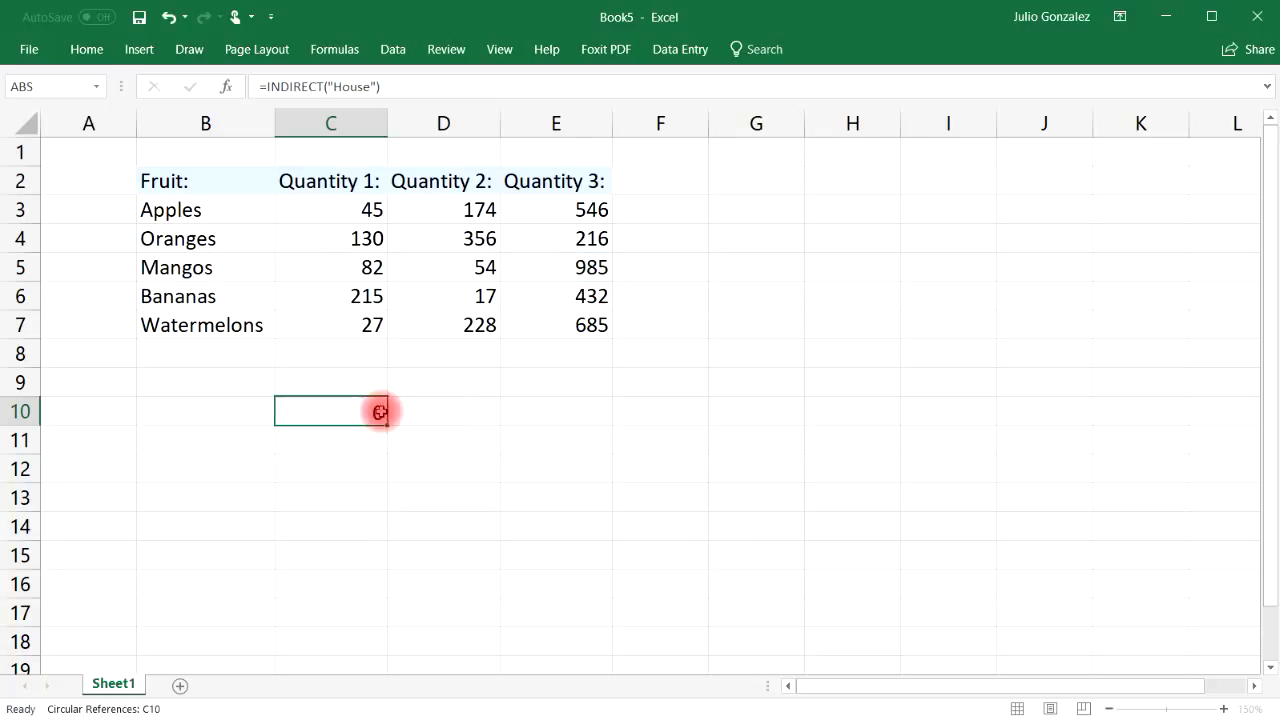
pyautogui.press('Return')
pyautogui.click(380, 410)
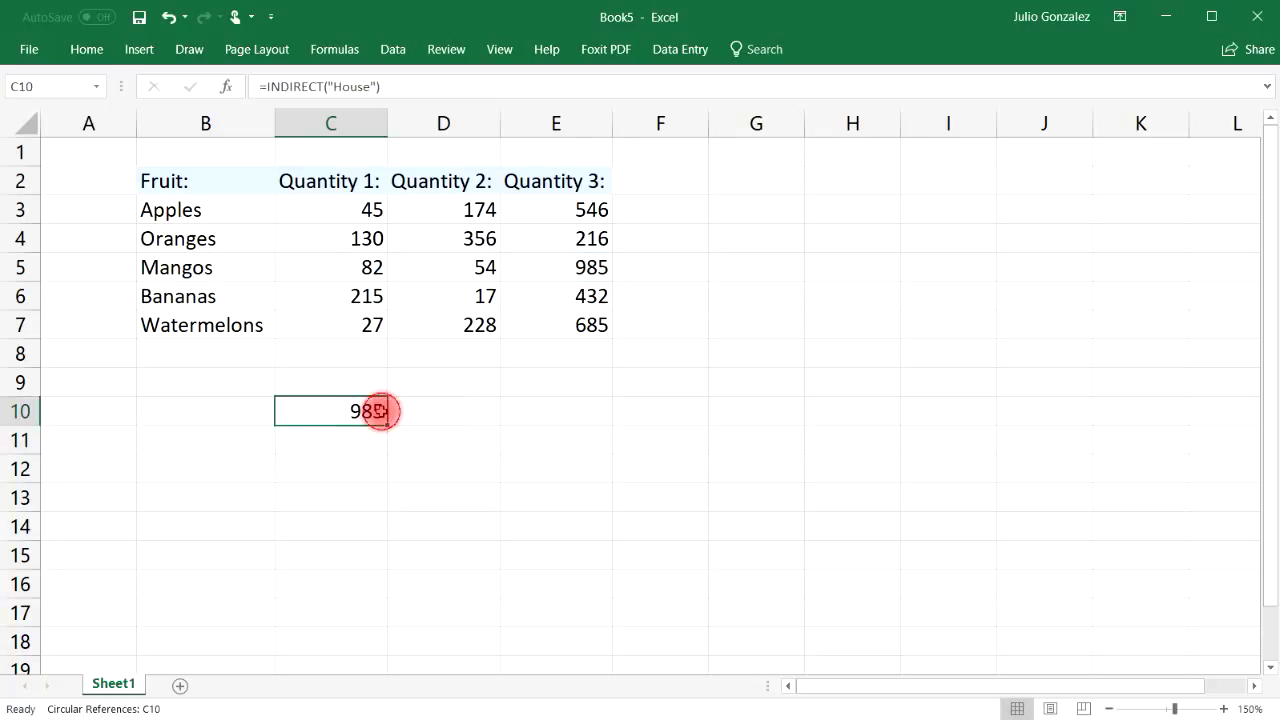
pyautogui.click(568, 276)
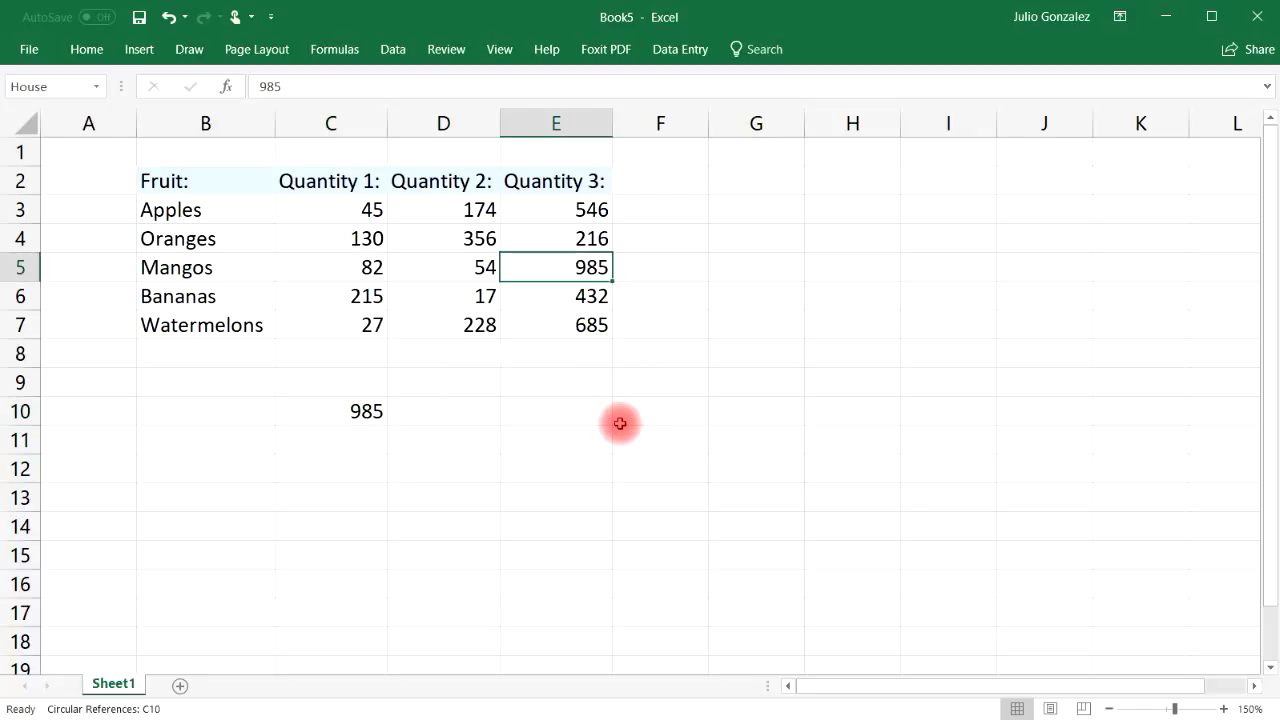
# Step: Delete the INDIRECT formula from cell C10
pyautogui.click(366, 411)
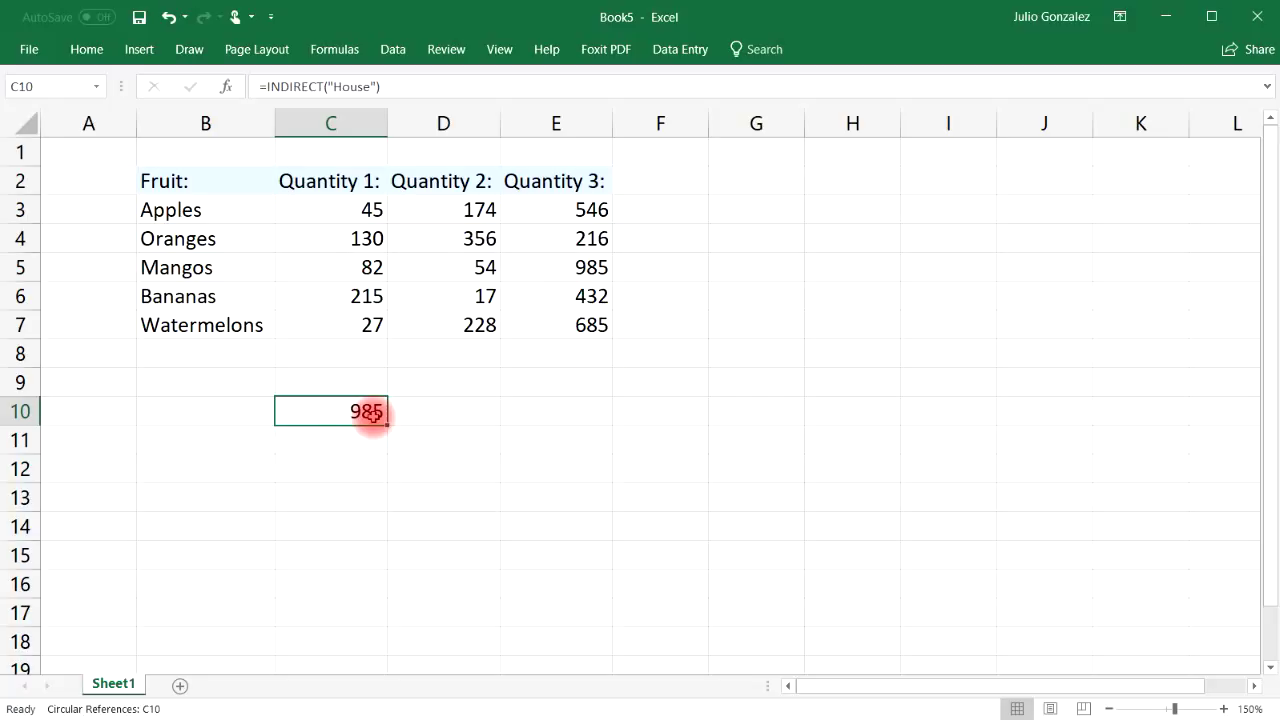
pyautogui.press('Delete')
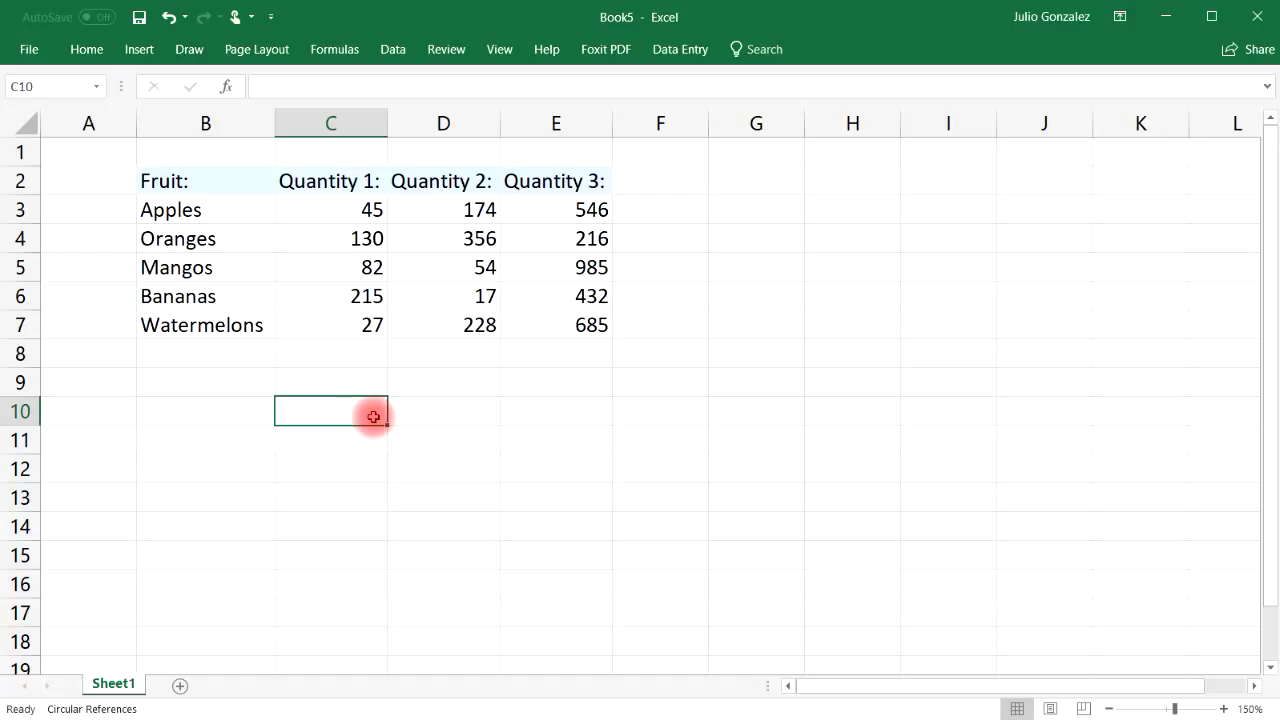
pyautogui.click(251, 389)
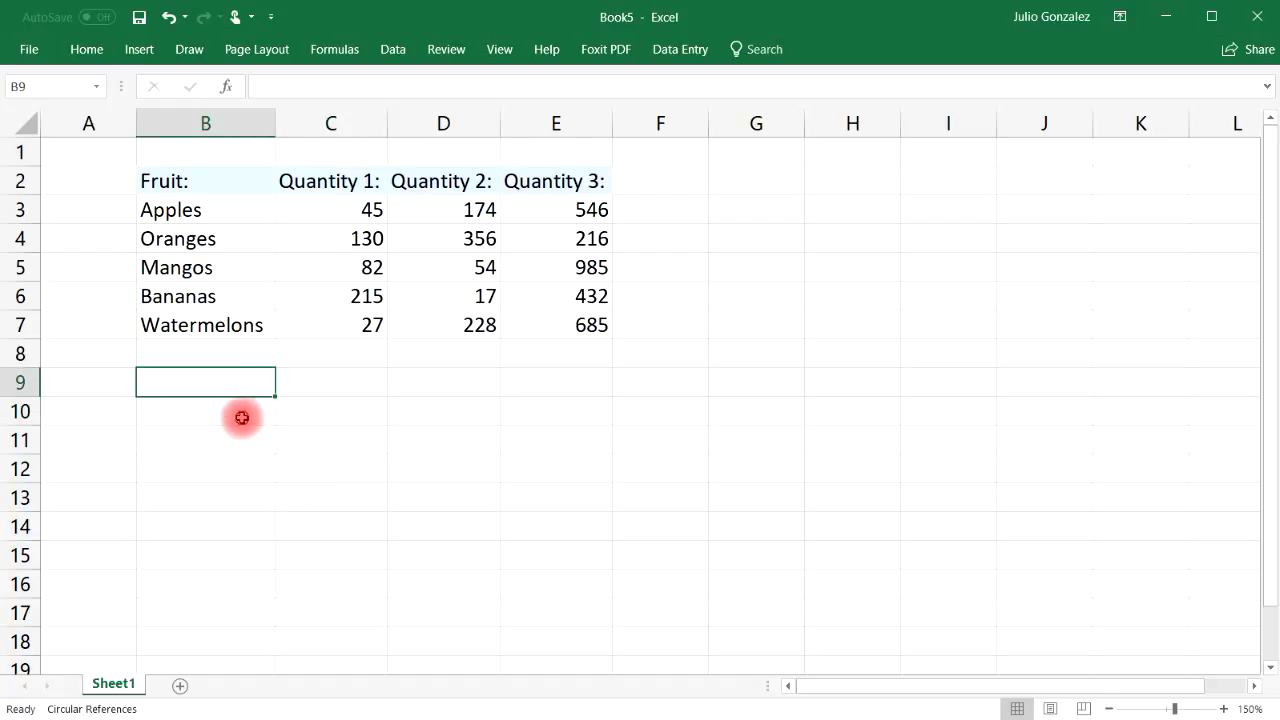
# Step: Enter the headings Option:, Sum:, Average: and StDev.S across cells B10 to E10
pyautogui.click(242, 417)
pyautogui.write('Option:')
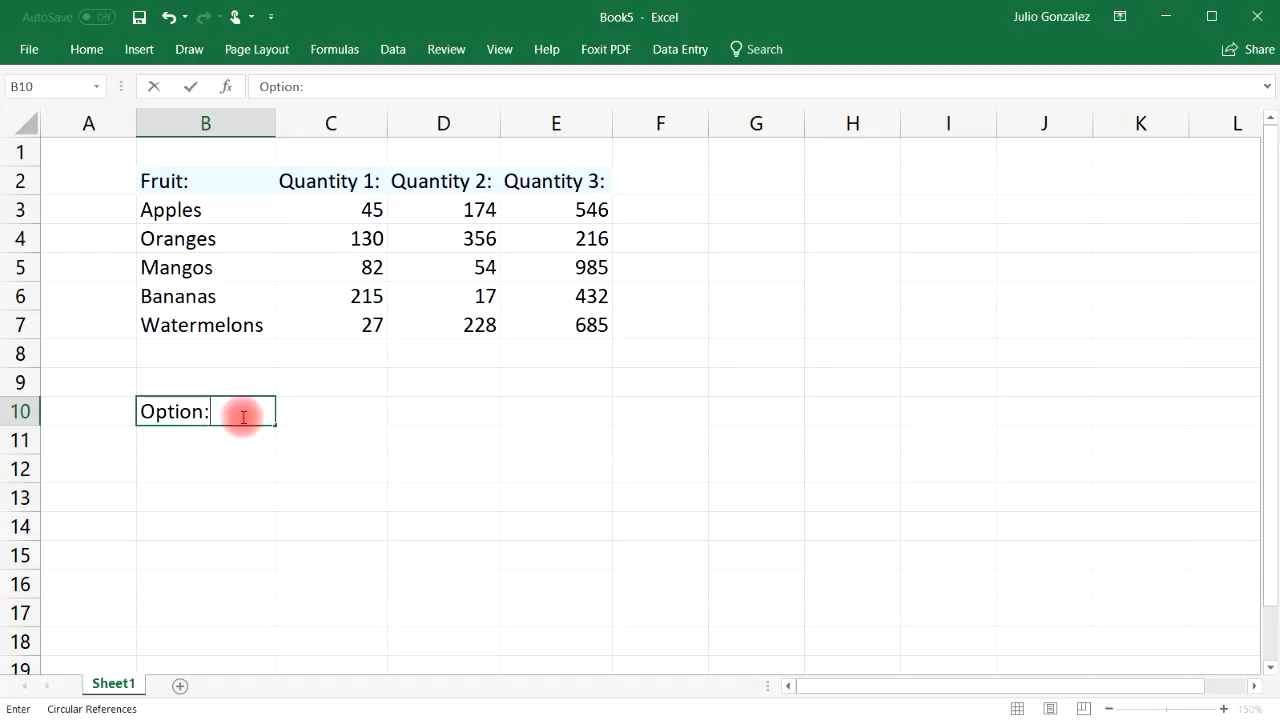
pyautogui.press('Tab')
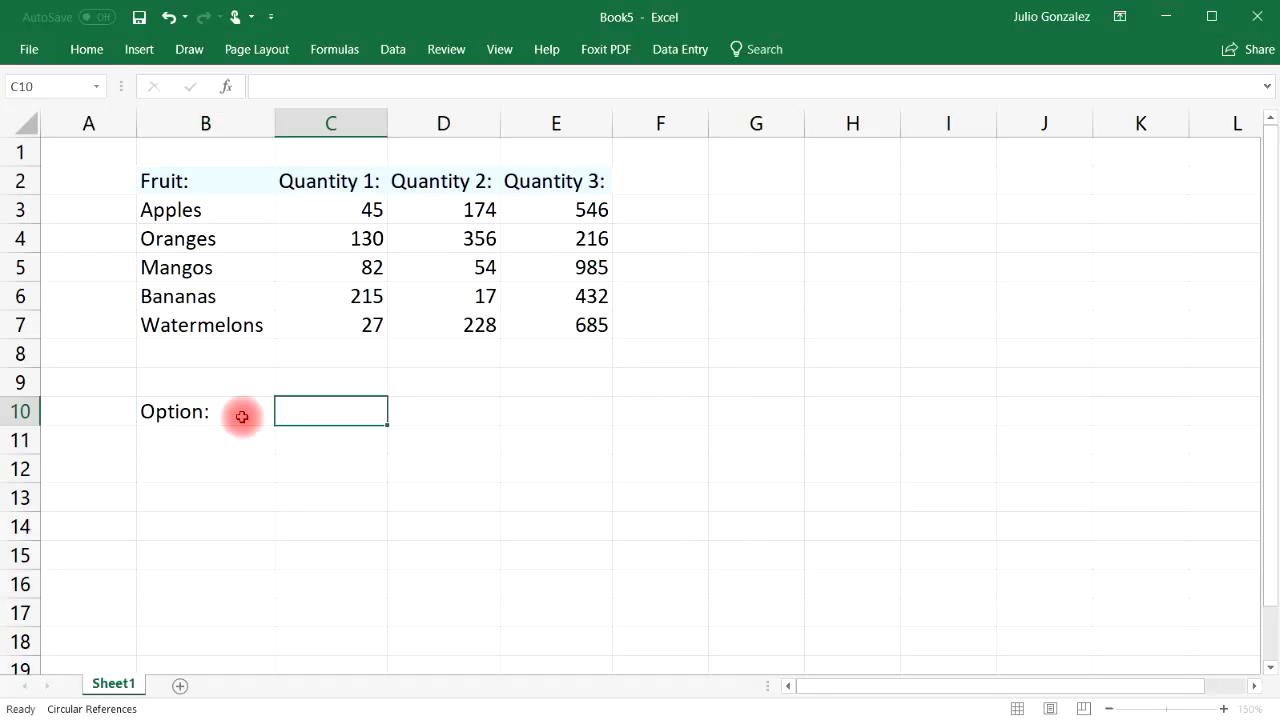
pyautogui.write('Sum:')
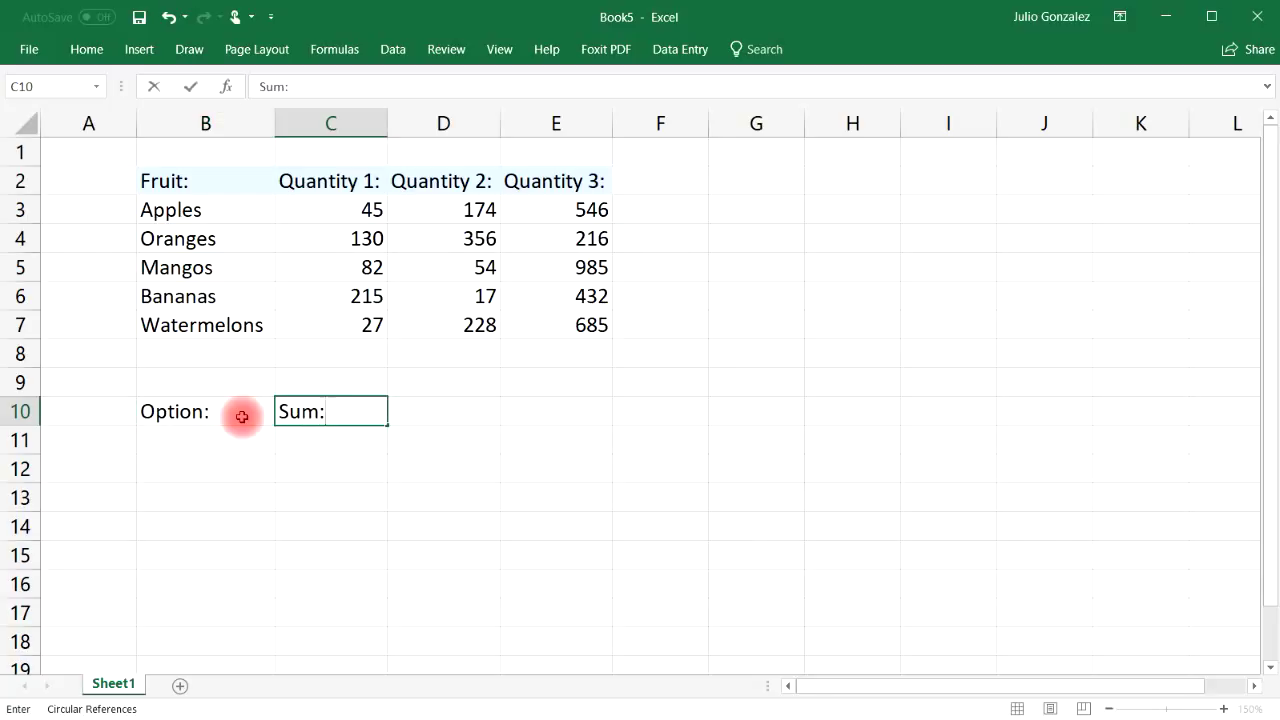
pyautogui.press('Tab')
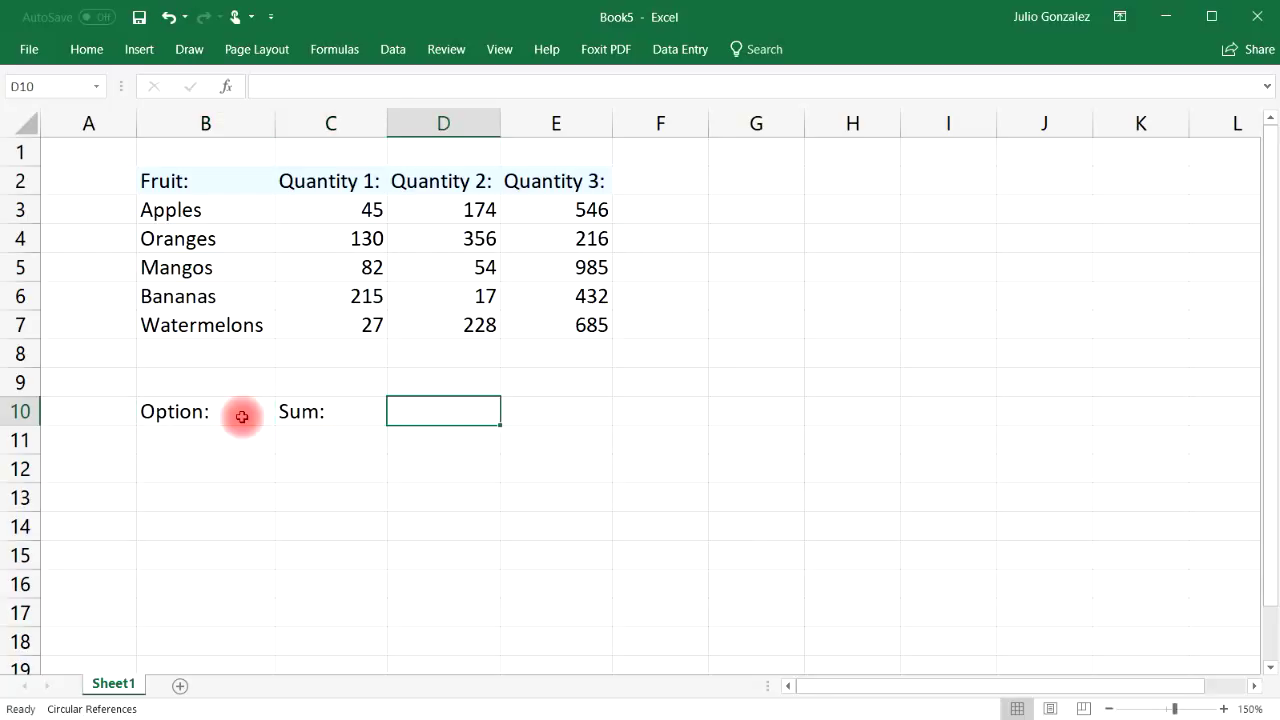
pyautogui.write('Average:')
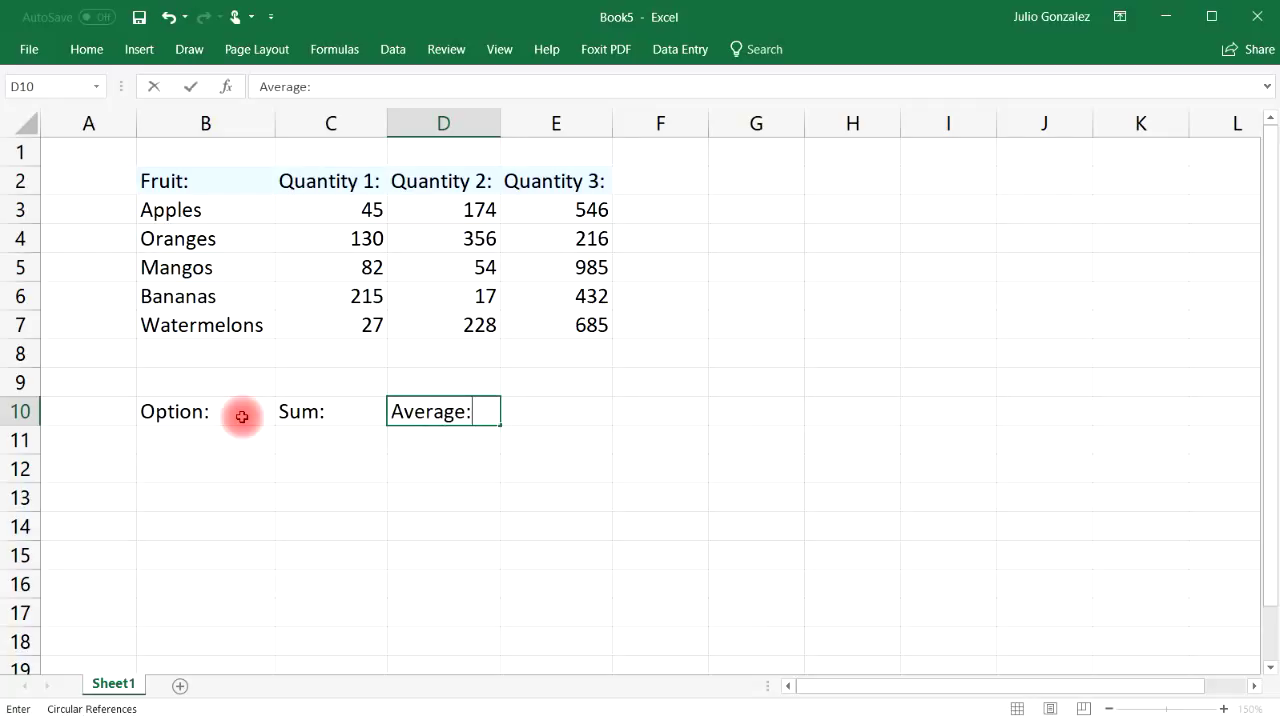
pyautogui.press('Tab')
pyautogui.write('ST')
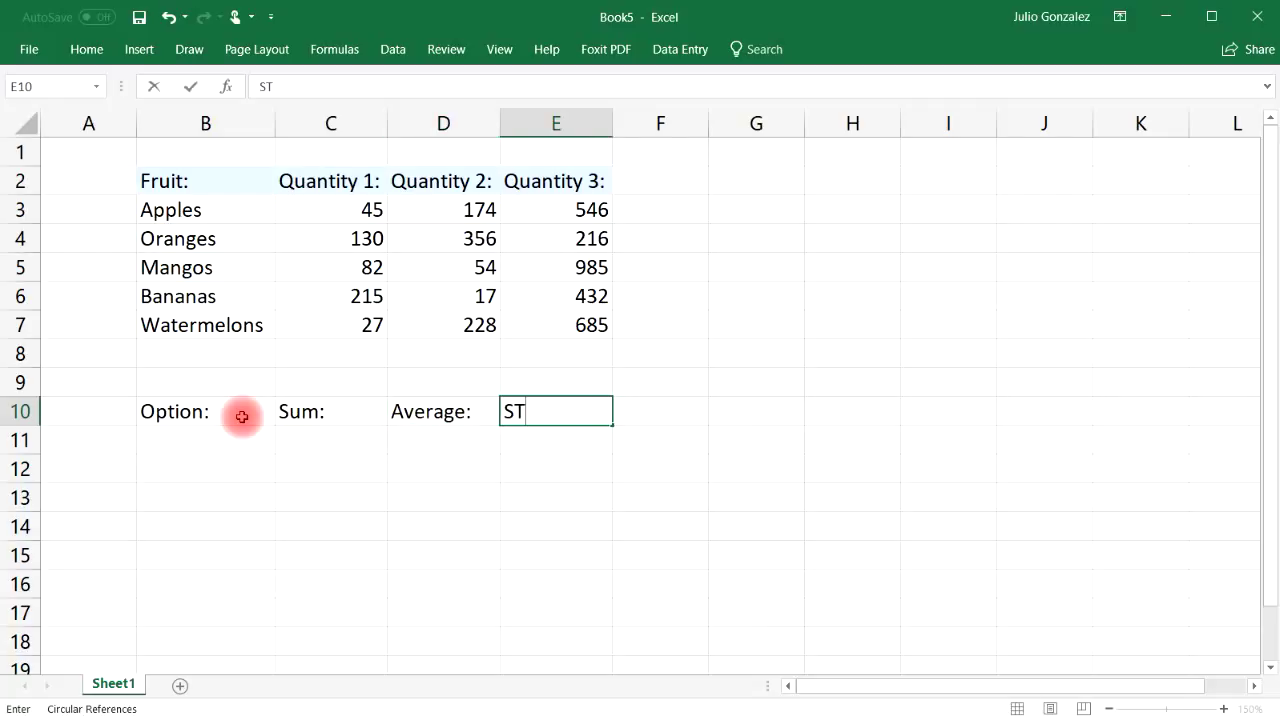
pyautogui.write('Dev.S')
pyautogui.press('Return')
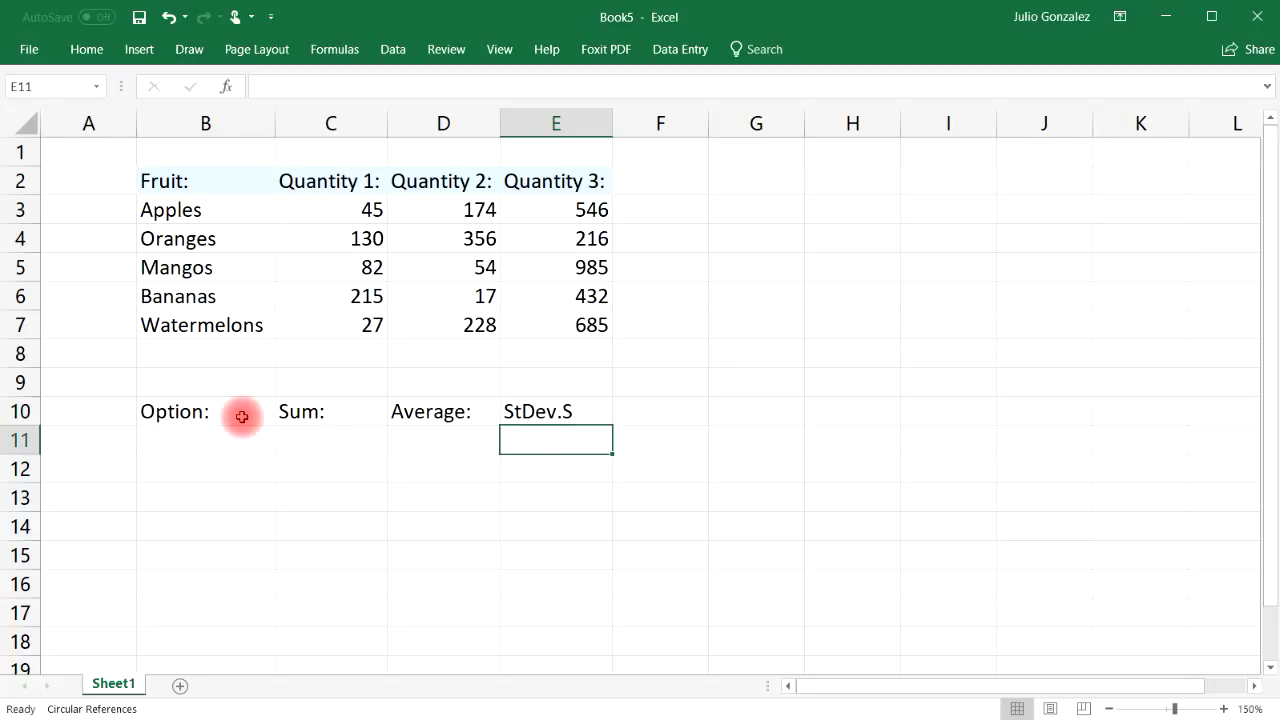
# Step: Enter Quantity1 in cell B11 beneath the Option: heading
pyautogui.press('Left')
pyautogui.press('Left')
pyautogui.press('Left')
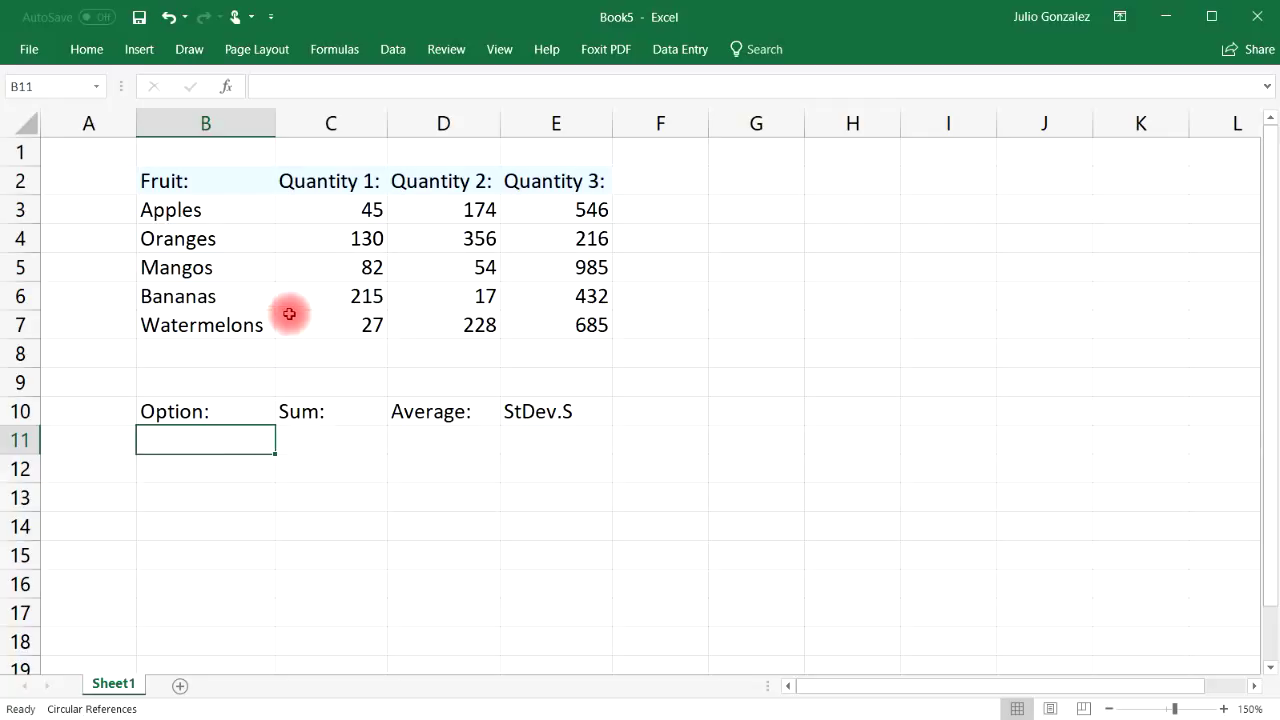
pyautogui.moveTo(335, 210); pyautogui.dragTo(352, 335)
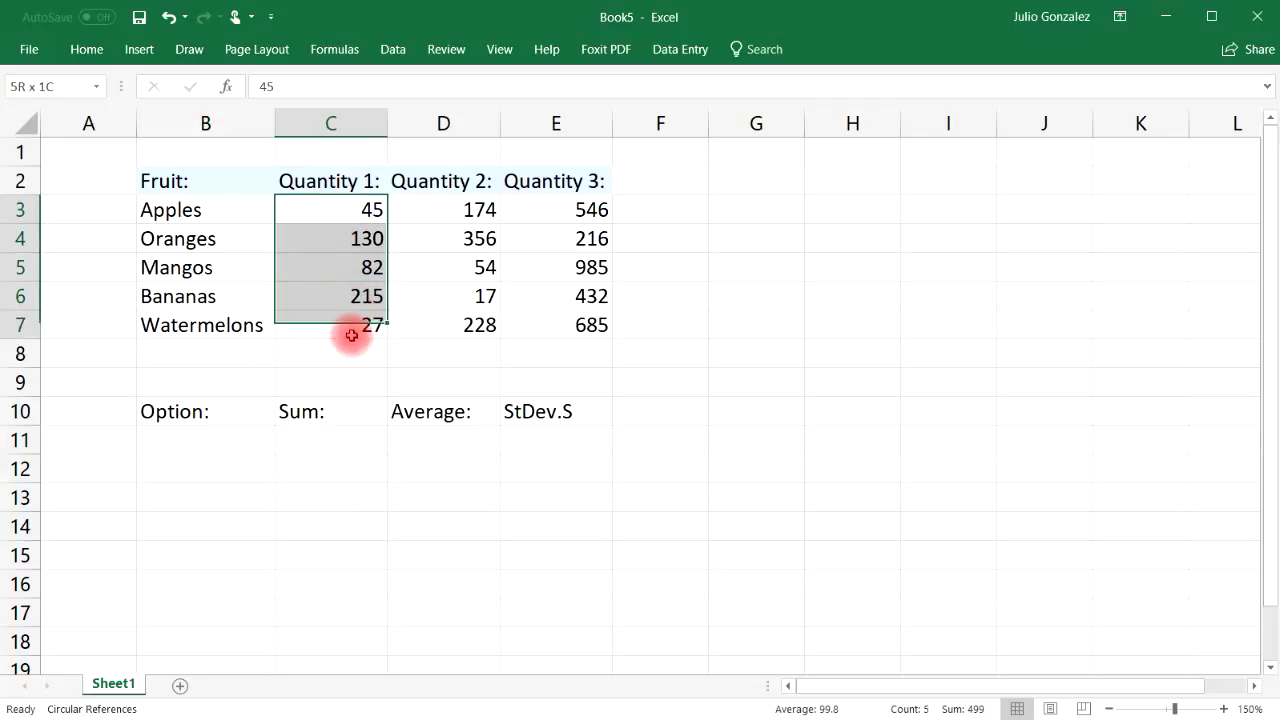
pyautogui.click(176, 443)
pyautogui.write('Qua')
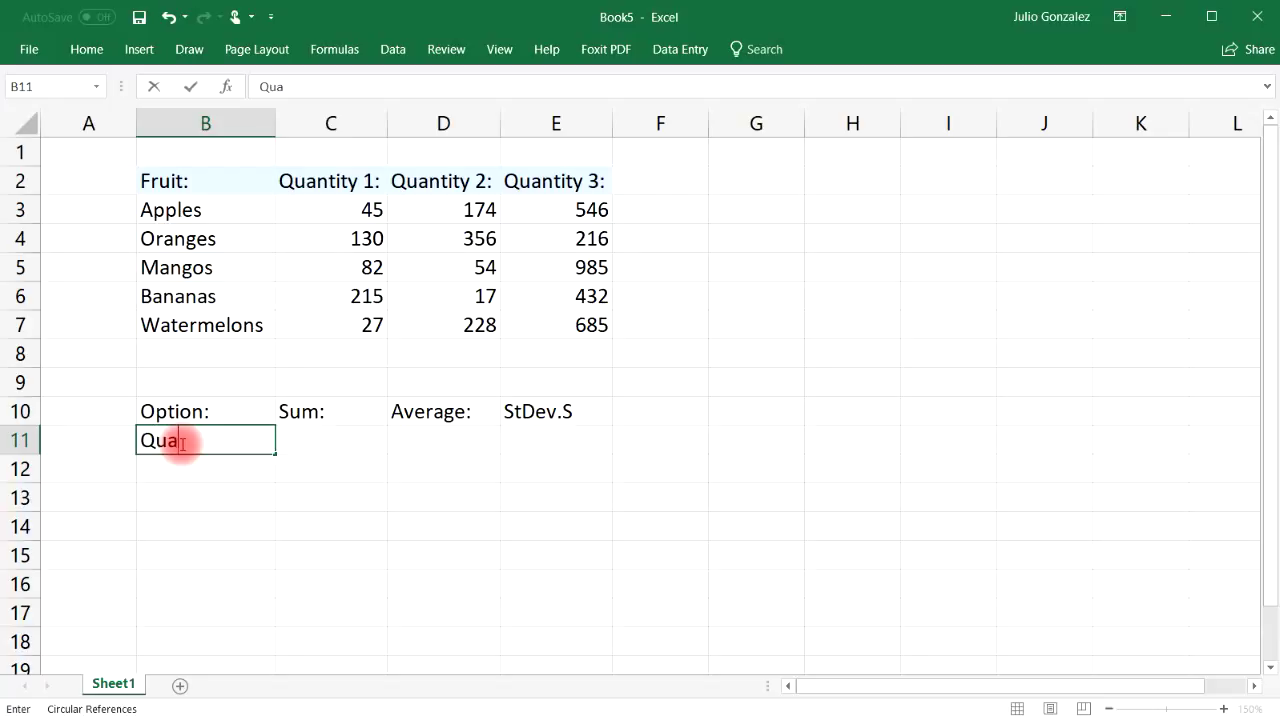
pyautogui.write('ntity1')
# Step: Enter the formula =SUM(INDIRECT("Quantity1")) in cell C11 under the Sum: heading, and reselect the cell to check it
pyautogui.click(303, 438)
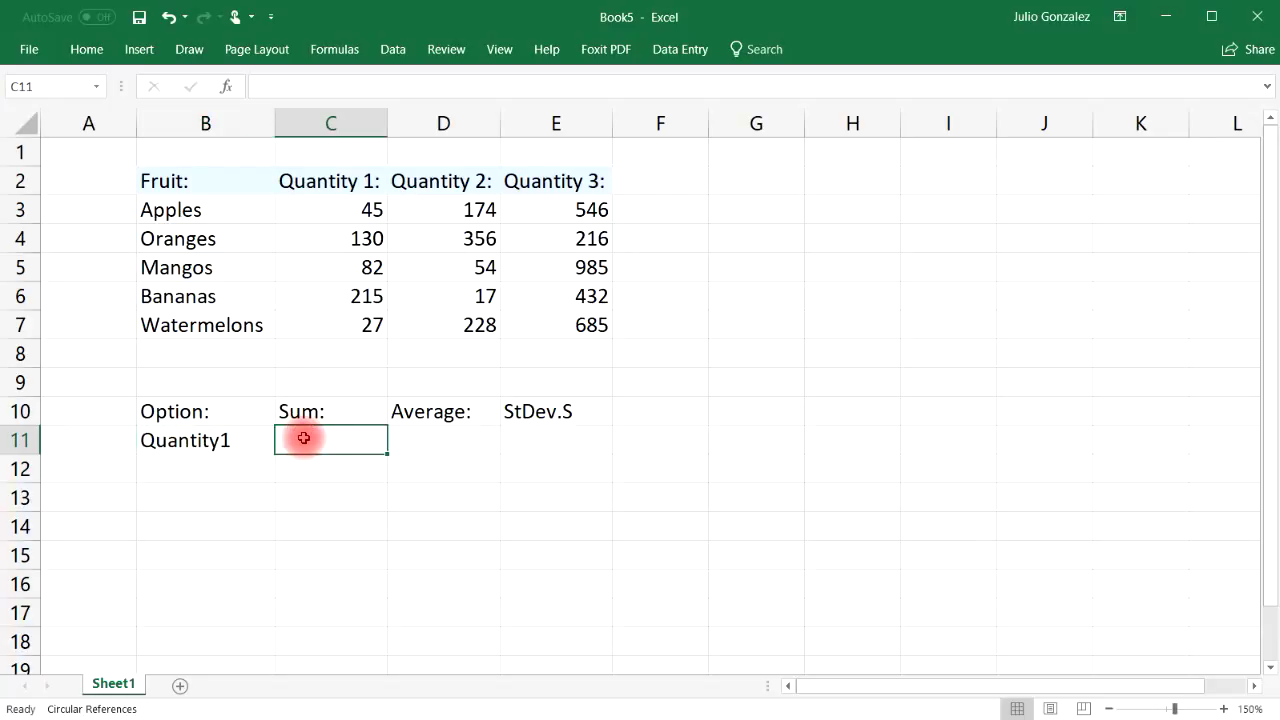
pyautogui.write('=')
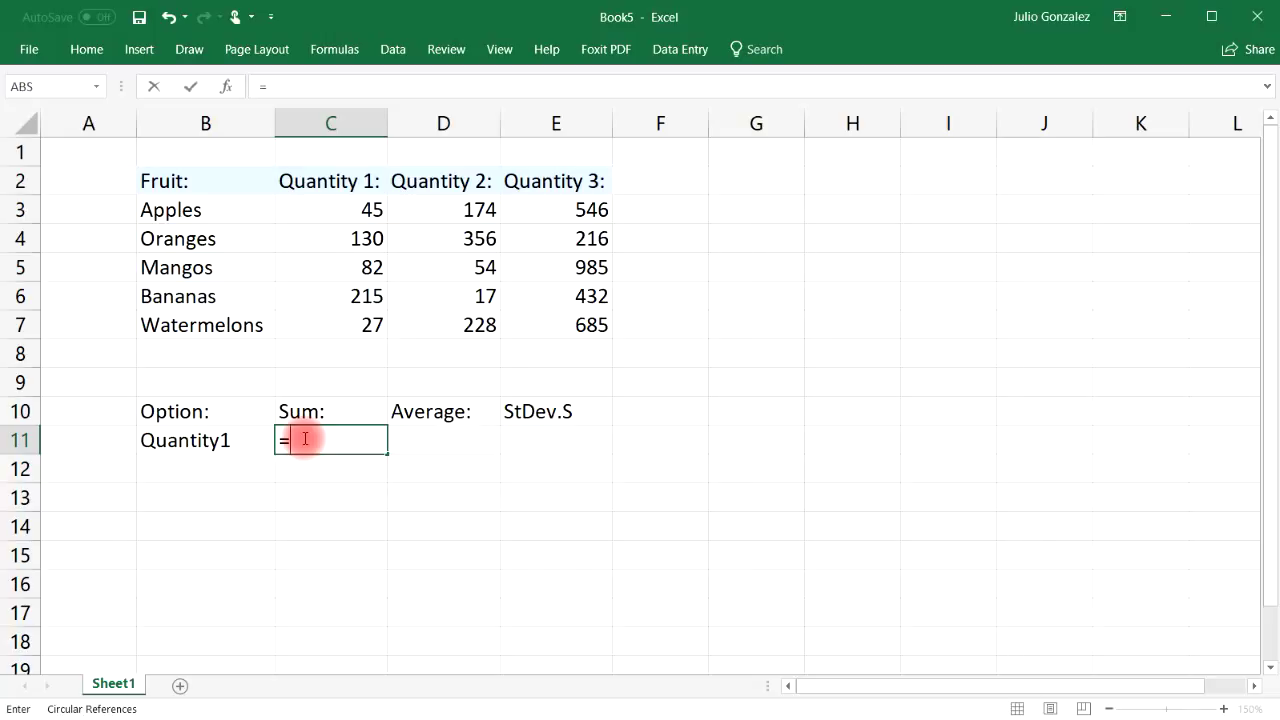
pyautogui.write('sum(')
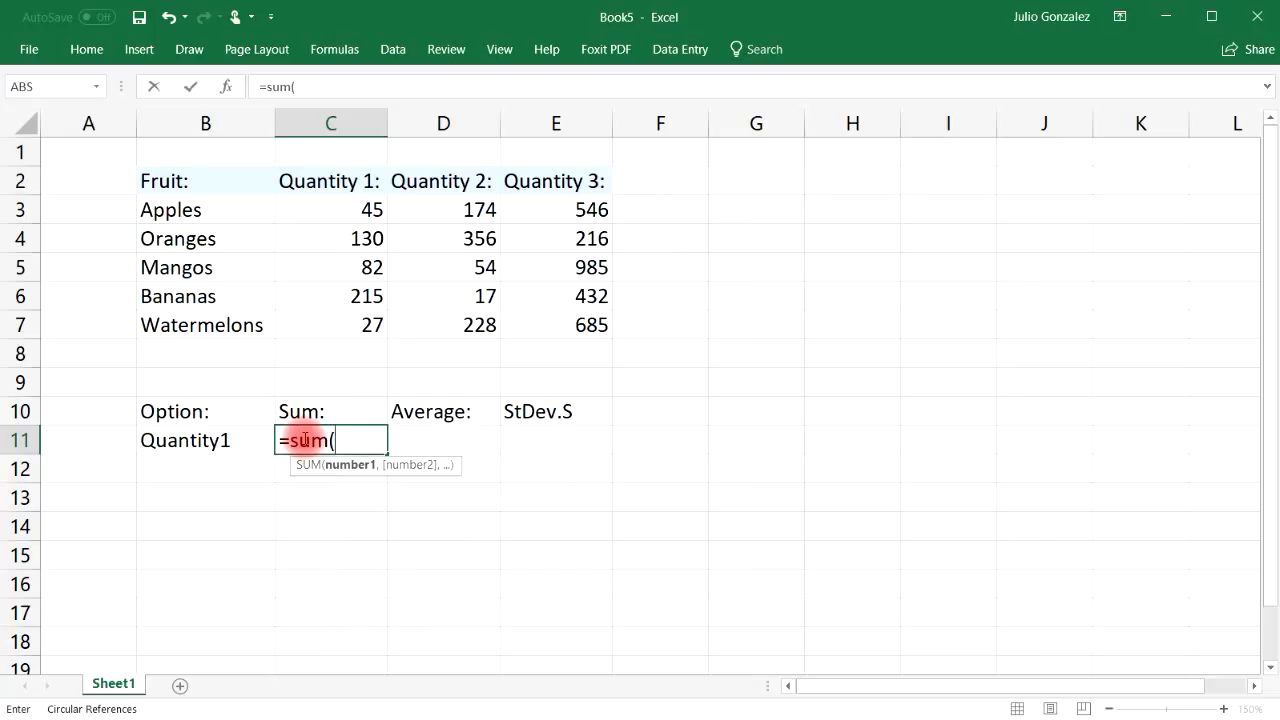
pyautogui.write('indi')
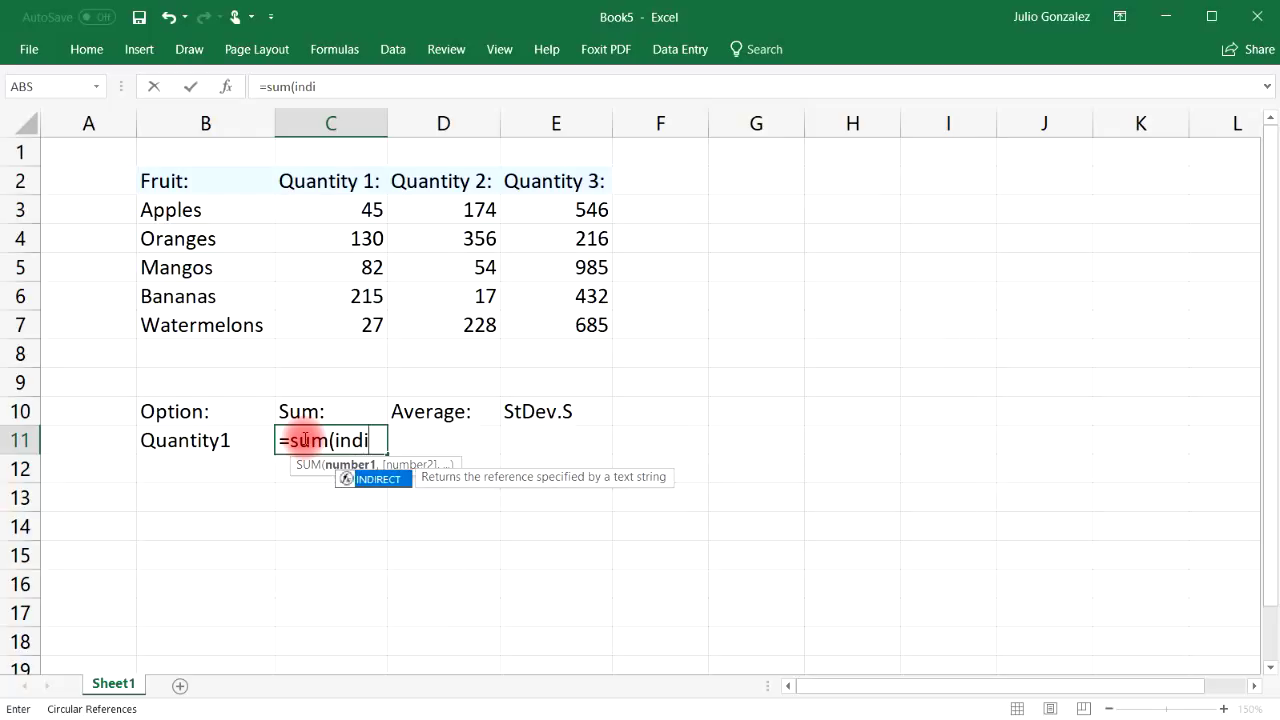
pyautogui.write('rect(')
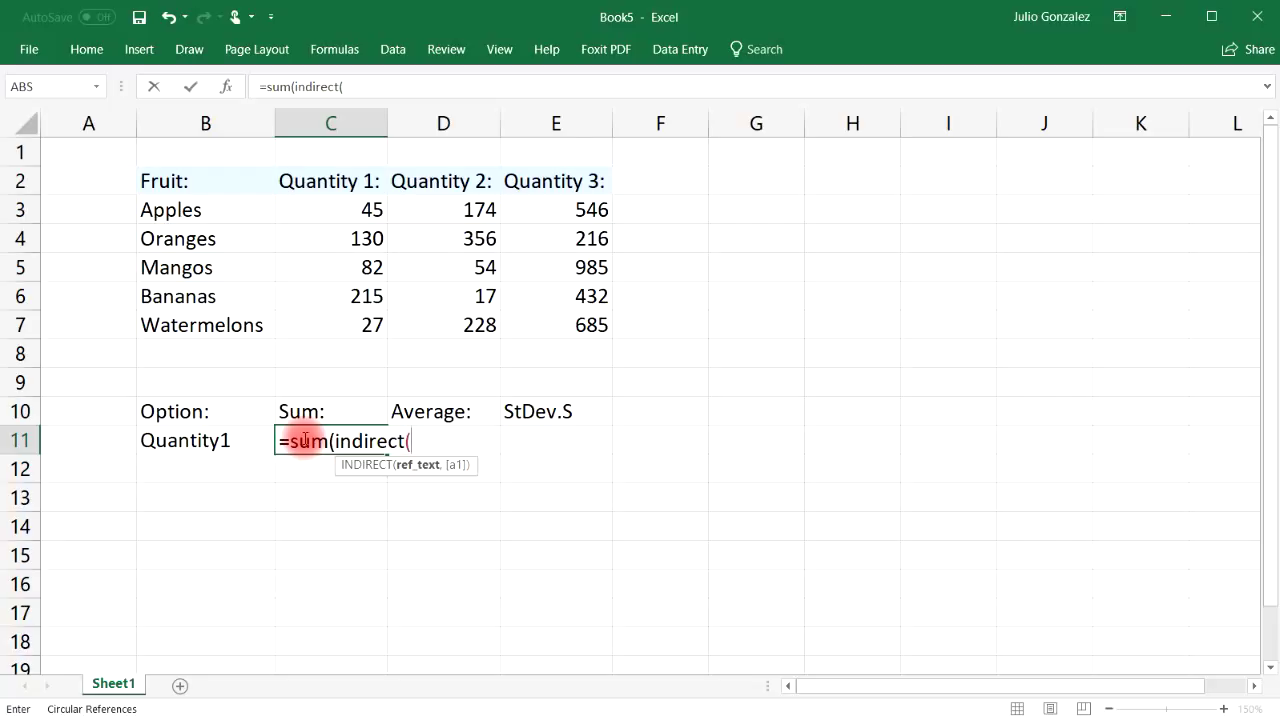
pyautogui.write('"')
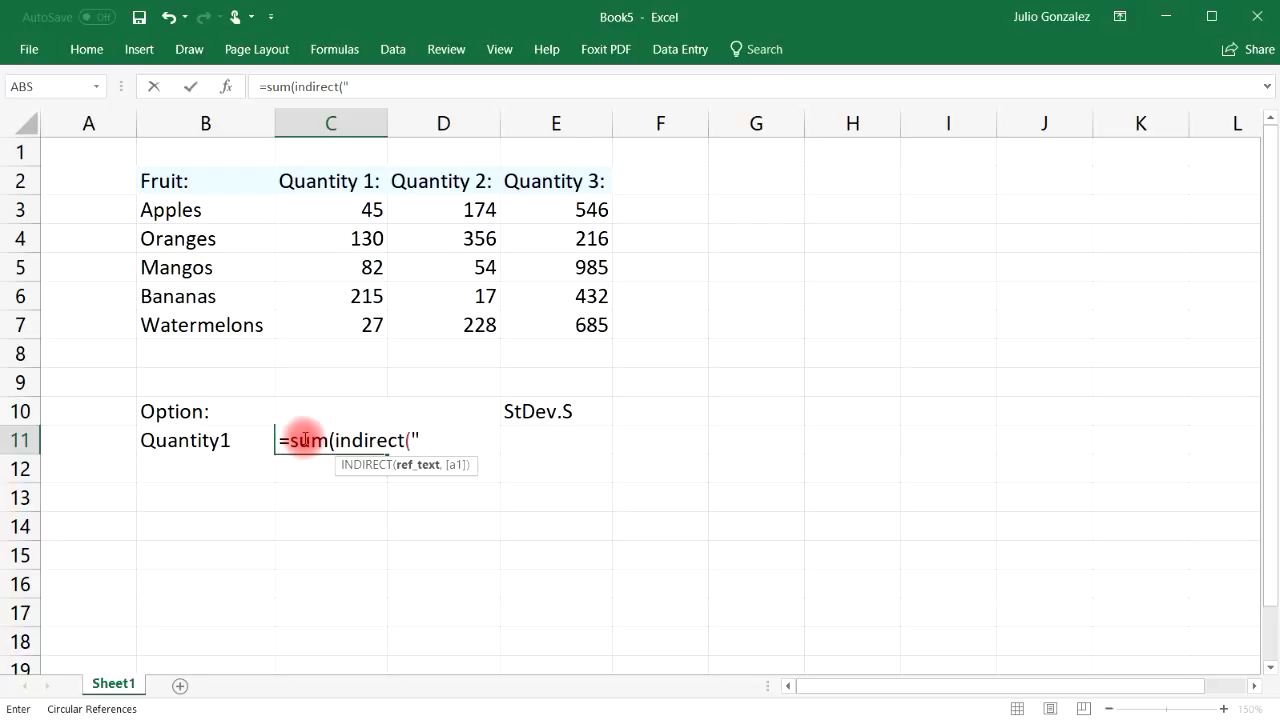
pyautogui.write('Quantity')
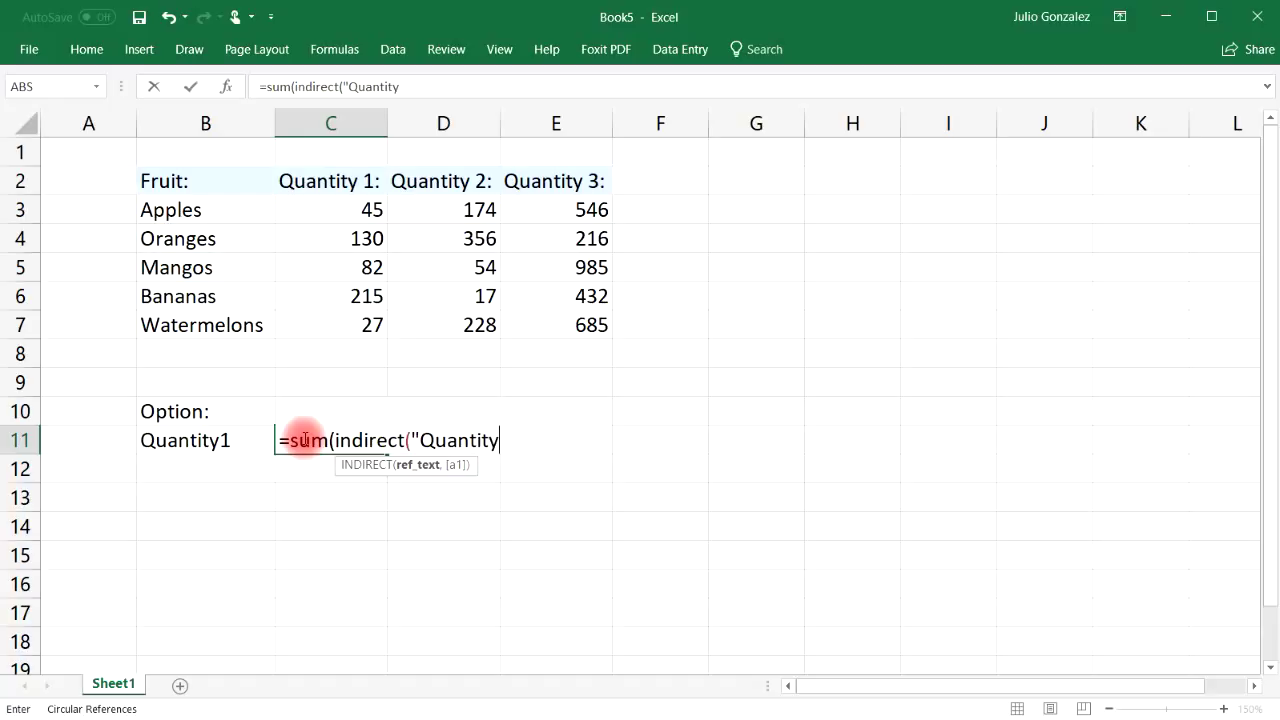
pyautogui.write('1"))')
pyautogui.press('Return')
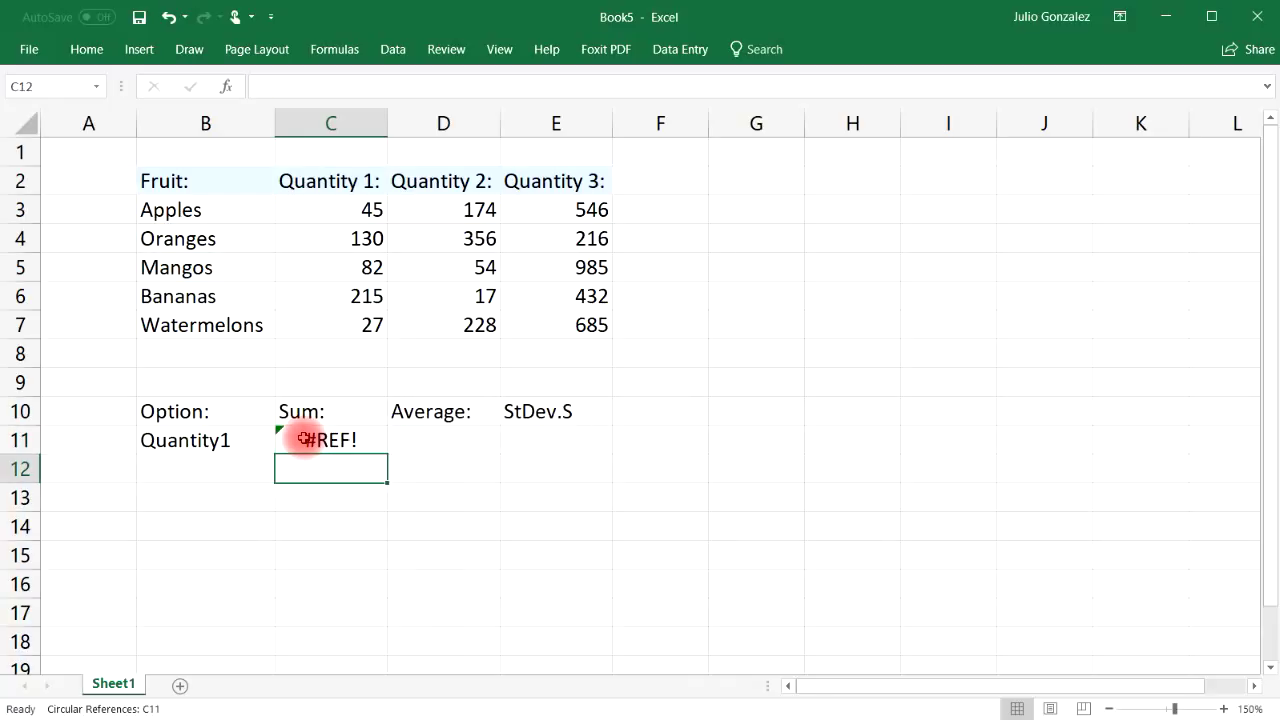
pyautogui.click(304, 438)
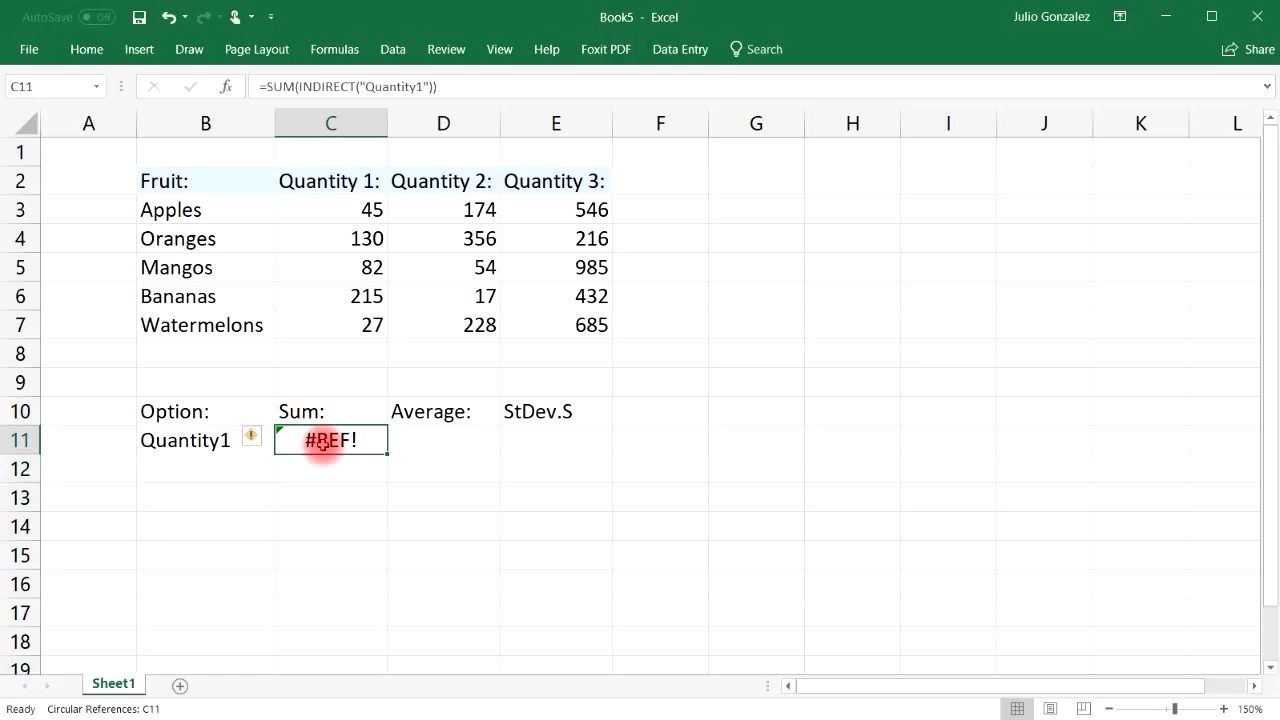
# Step: Name the range C3:C7 under the Quantity 1: heading Quantity1, and check the formula result in C11
pyautogui.moveTo(346, 211); pyautogui.dragTo(349, 326)
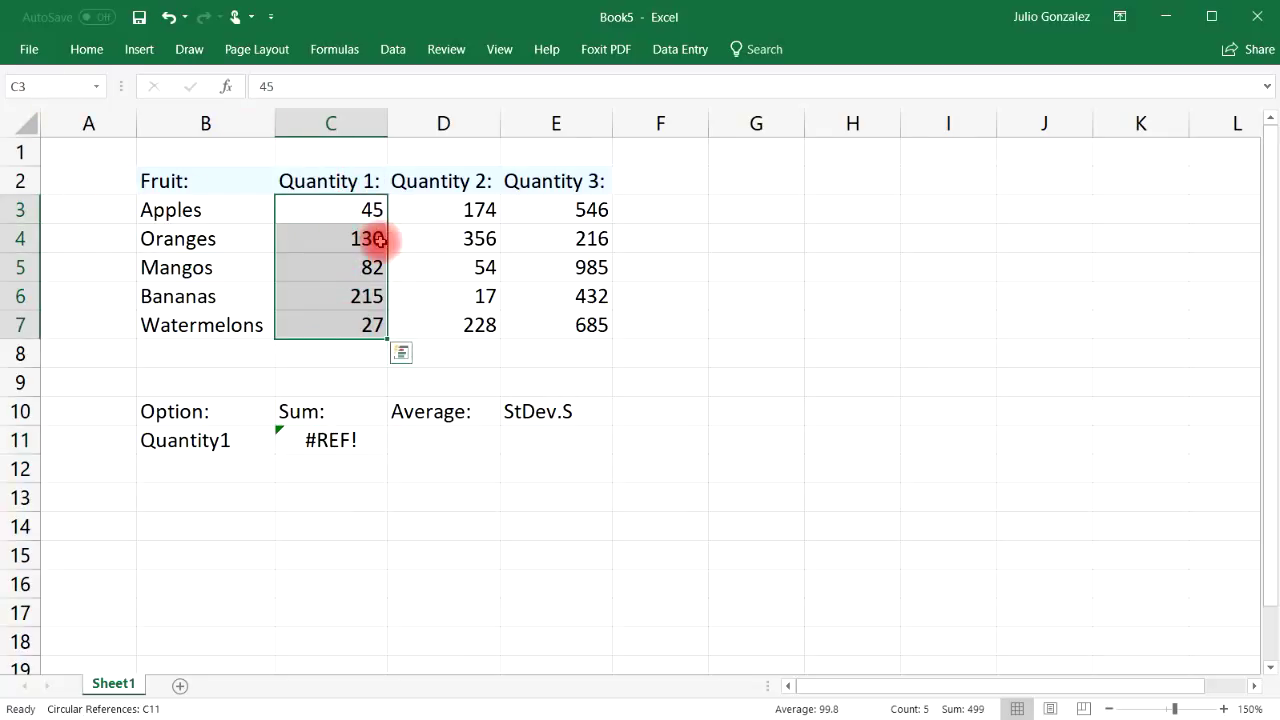
pyautogui.click(53, 87)
pyautogui.write('Quantity1')
pyautogui.press('Return')
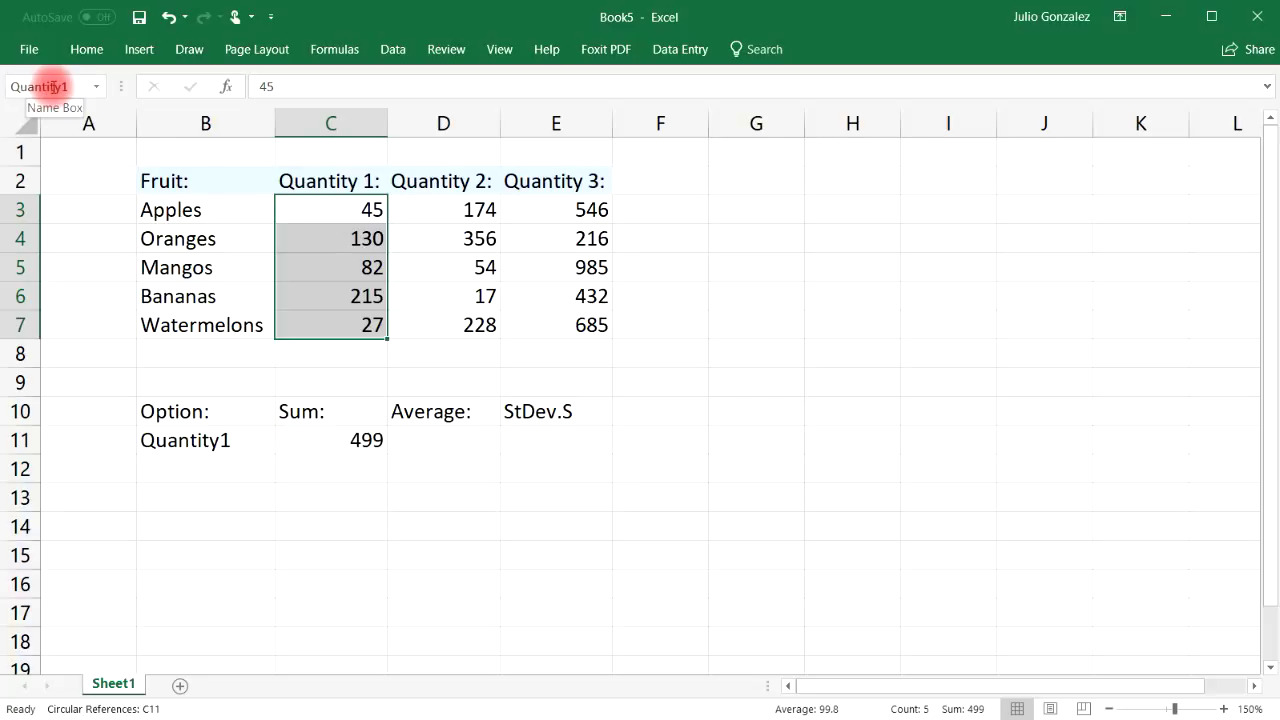
pyautogui.click(343, 440)
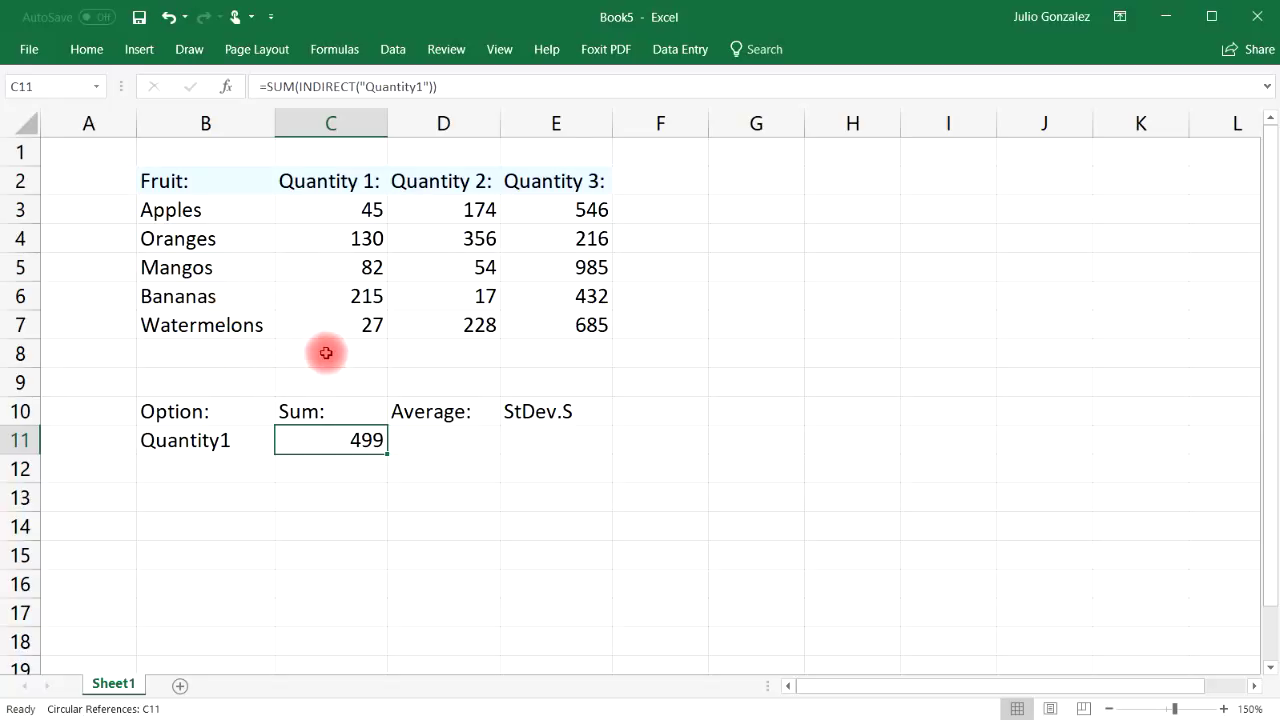
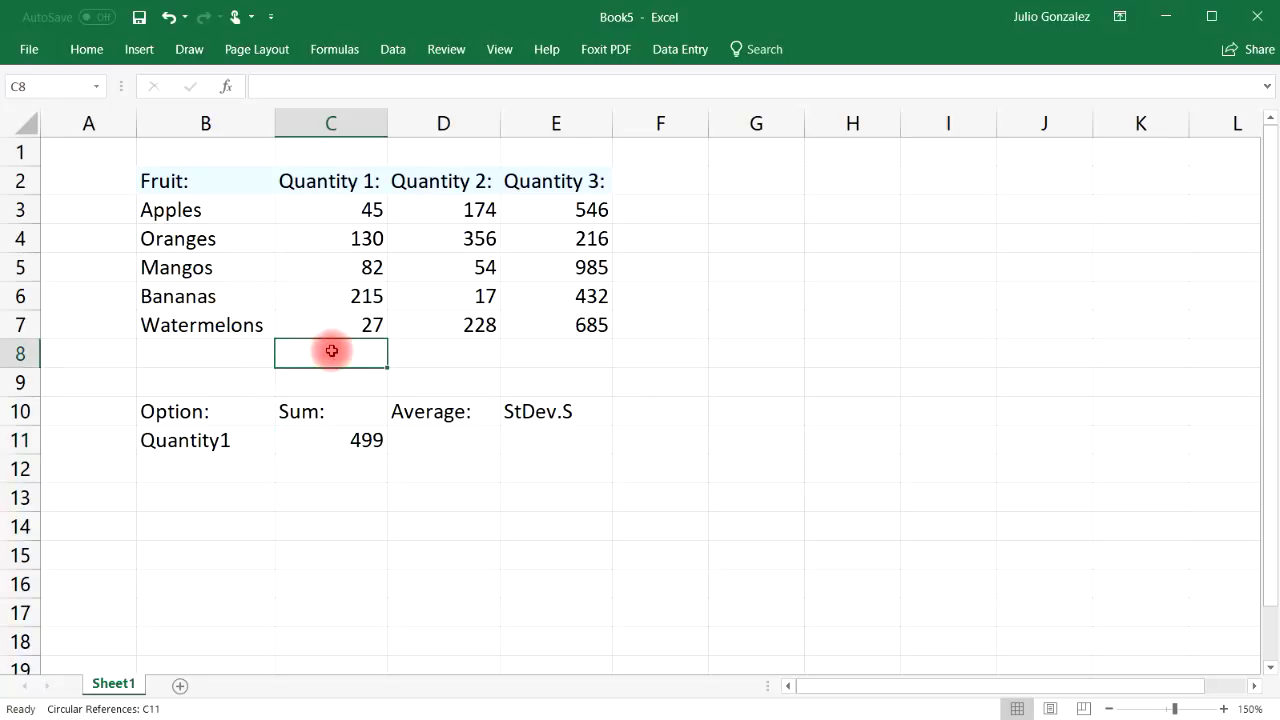
# Step: Cross-check the Quantity 1 total with =SUM(45,130,82,215,27) in cell C8, and delete that check formula
pyautogui.write('45,130,')
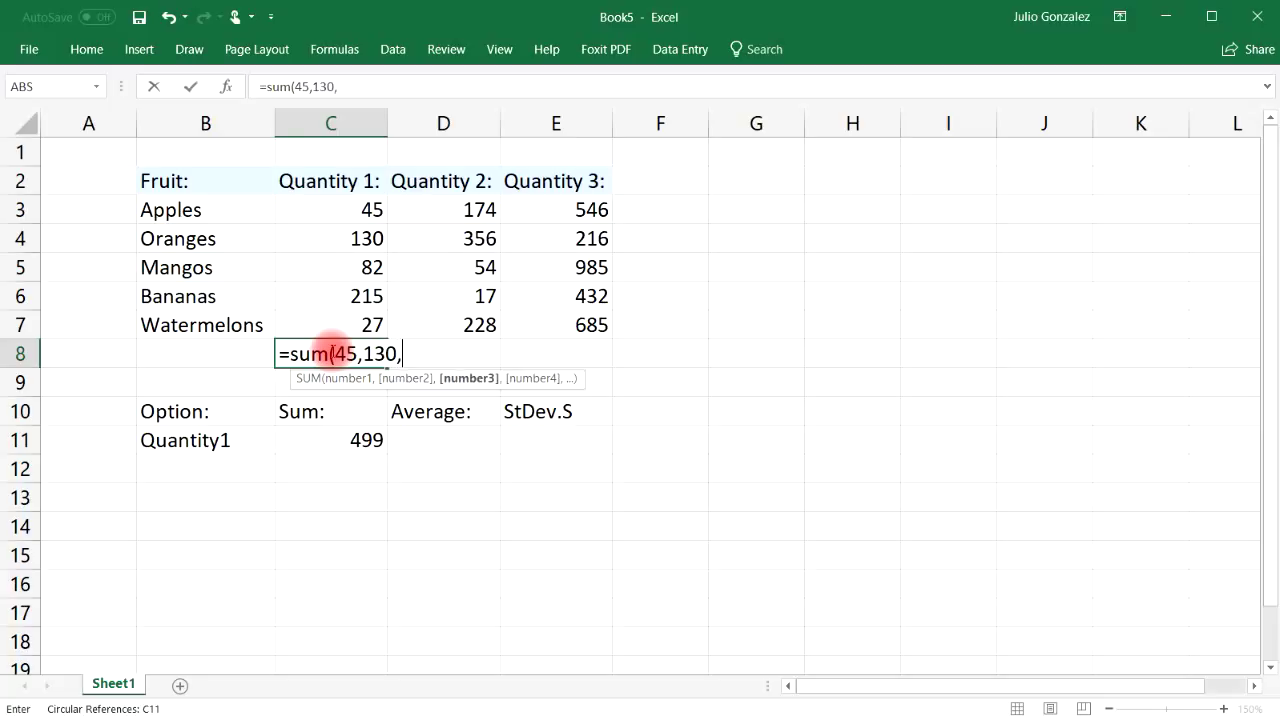
pyautogui.write('82,215,27)')
pyautogui.press('Return')
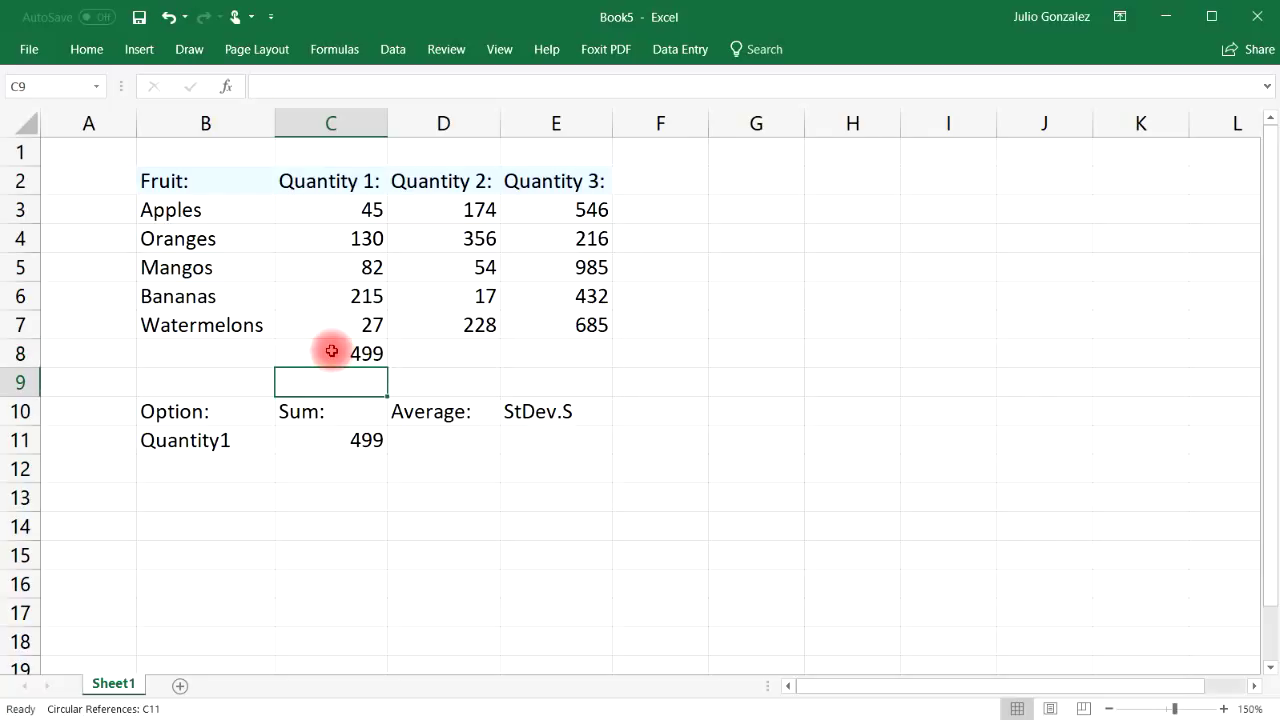
pyautogui.click(331, 352)
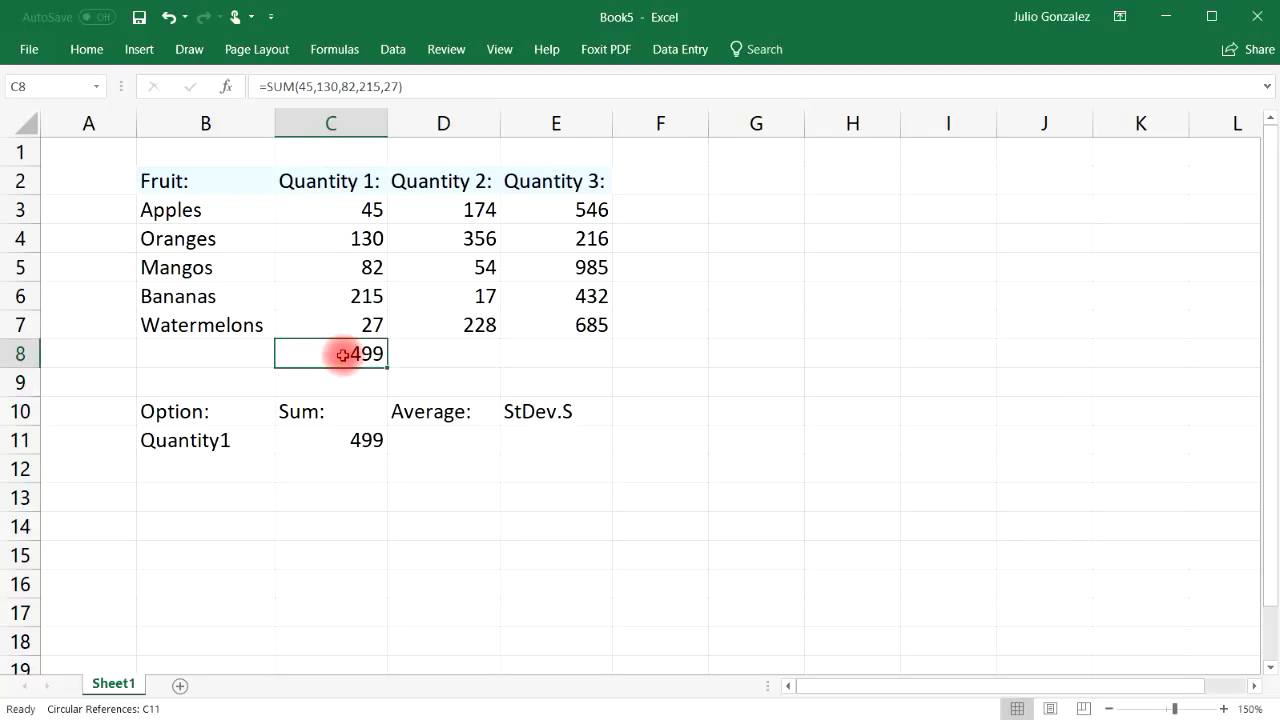
pyautogui.press('Delete')
pyautogui.click(426, 442)
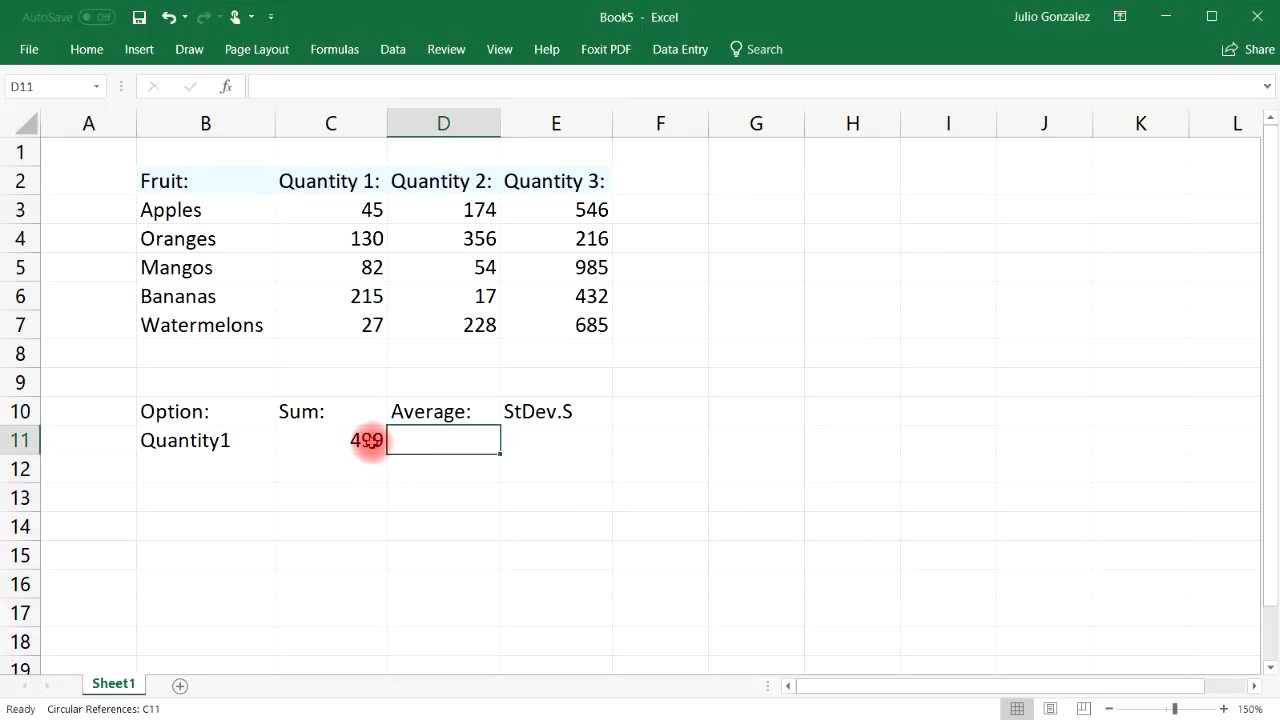
# Step: Change the text inside INDIRECT in cell C11 so the formula reads =SUM(INDIRECT("Quantity2"))
pyautogui.doubleClick(362, 440)
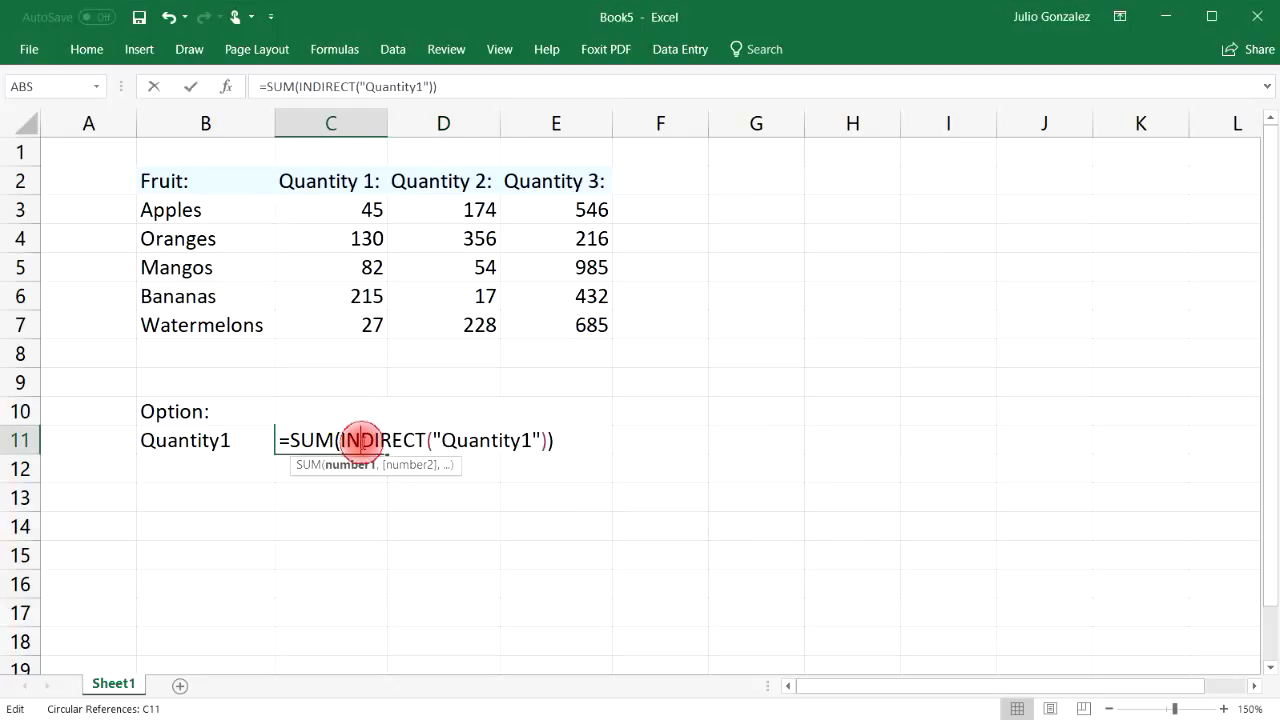
pyautogui.click(534, 440)
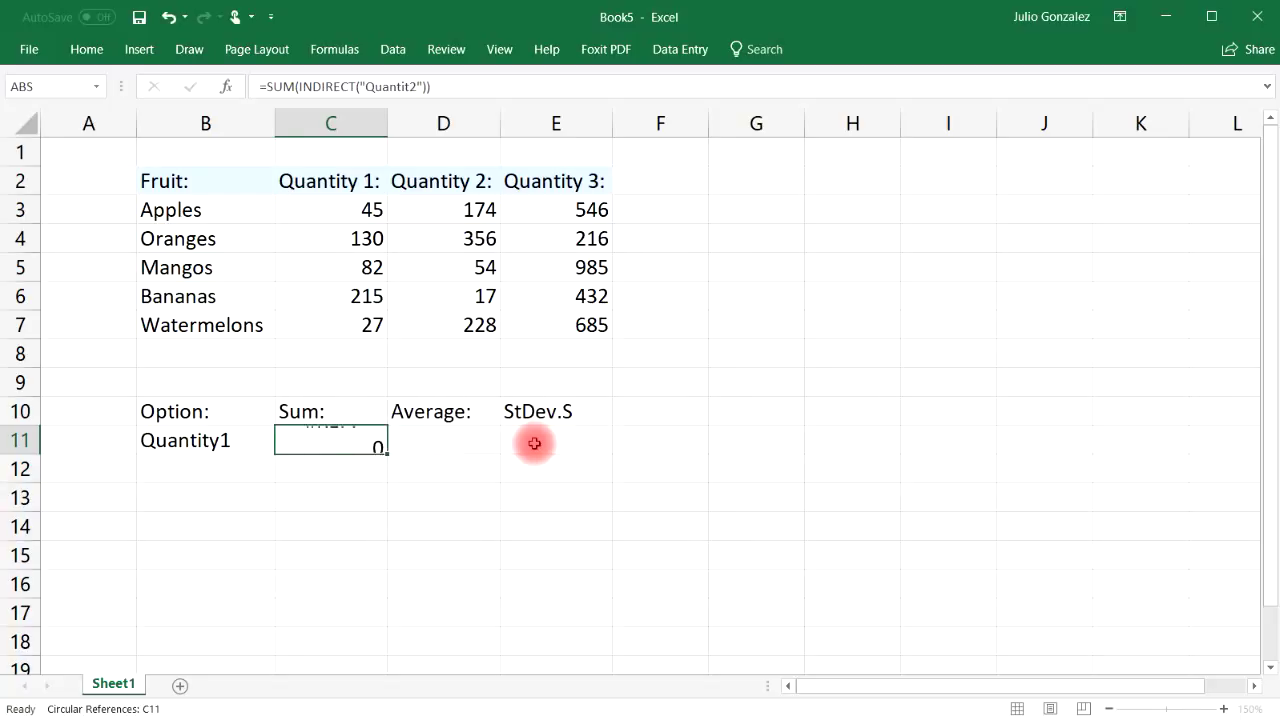
pyautogui.press('Return')
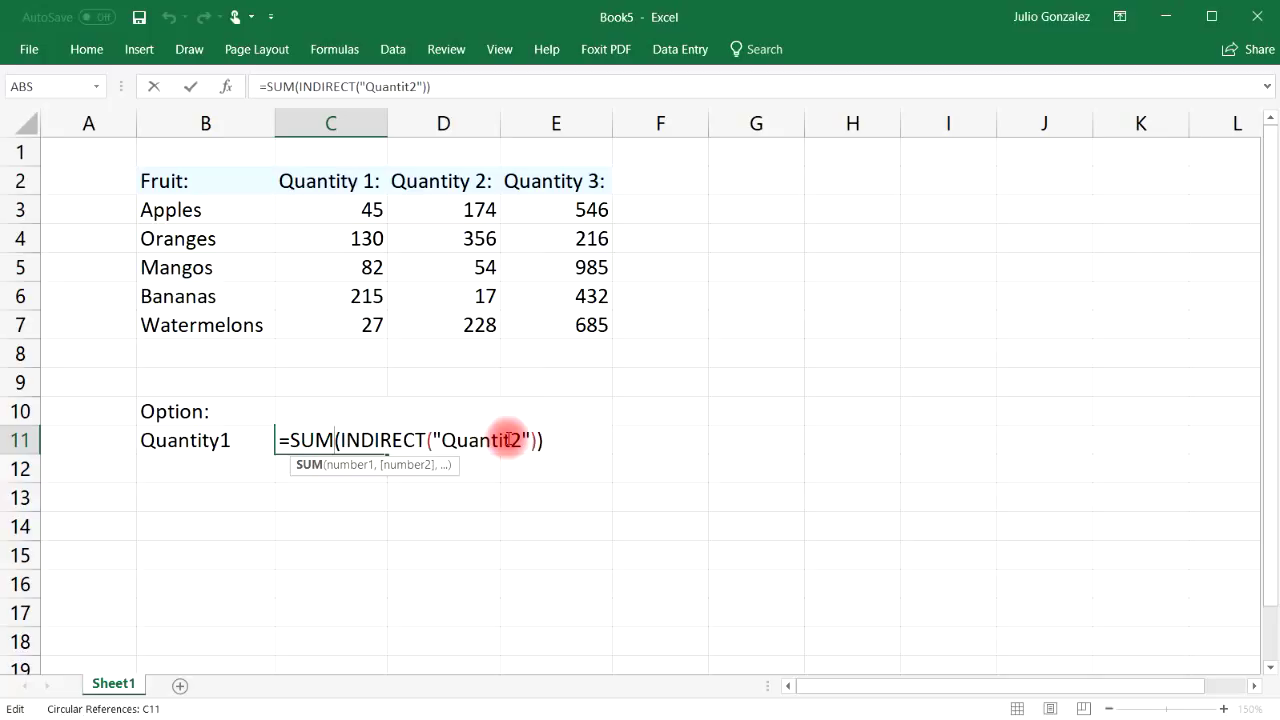
pyautogui.click(500, 440)
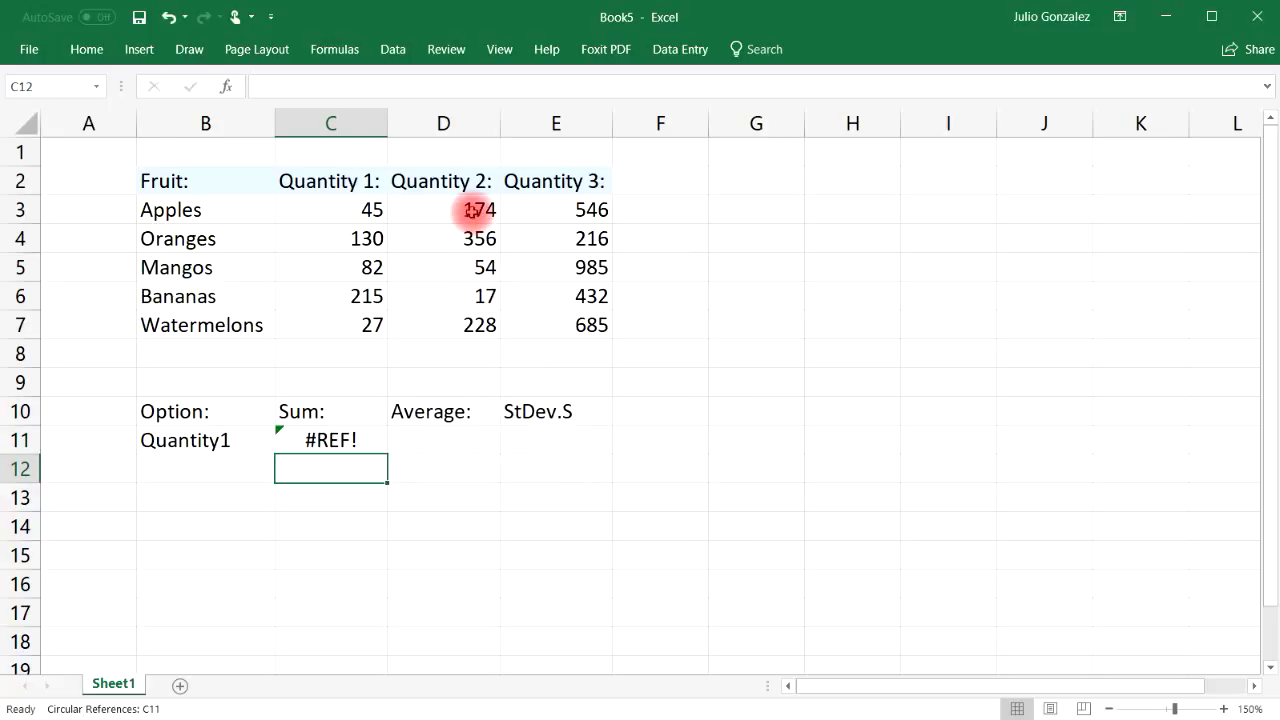
# Step: Name the range D3:D7 under the Quantity 2: heading Quantity2, and check the sum in C11
pyautogui.click(472, 212)
pyautogui.moveTo(472, 212); pyautogui.dragTo(472, 325)
pyautogui.click(50, 90)
pyautogui.write('Quantity2')
pyautogui.press('Return')
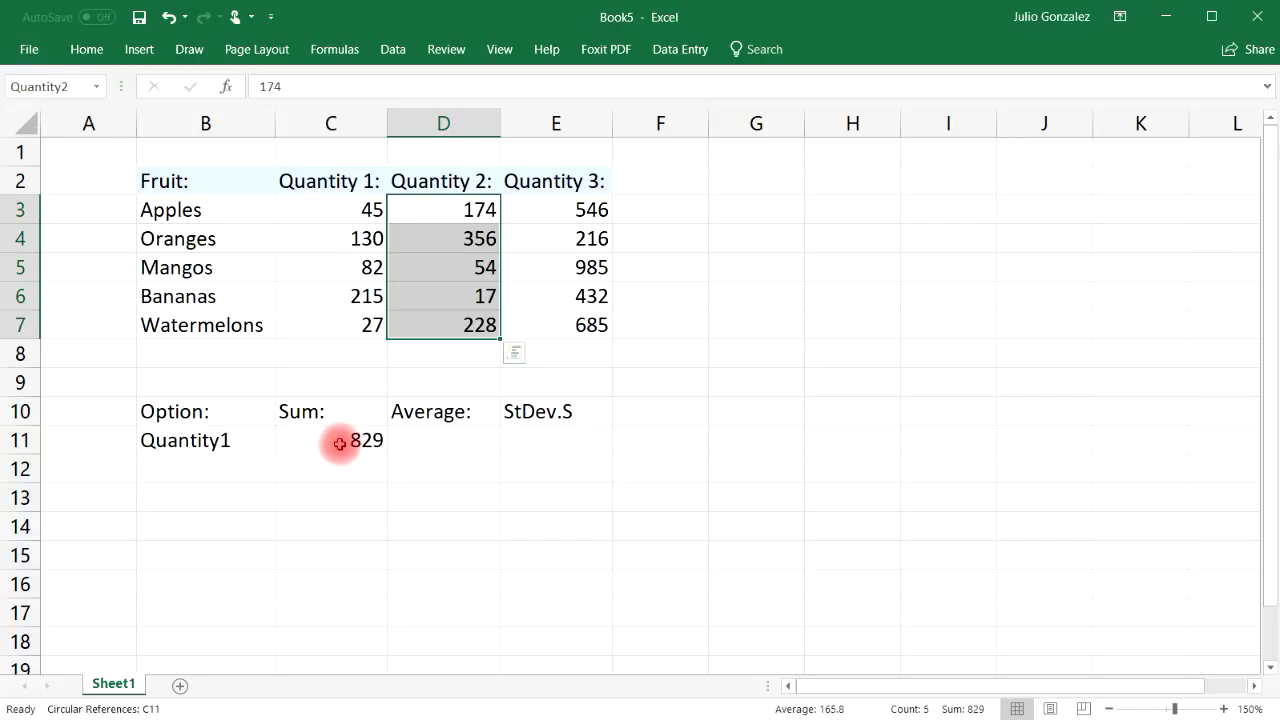
pyautogui.click(340, 443)
# Step: Name the range E3:E7 under the Quantity 3: heading Quantity3
pyautogui.click(584, 220)
pyautogui.moveTo(584, 220); pyautogui.dragTo(596, 325)
pyautogui.click(46, 85)
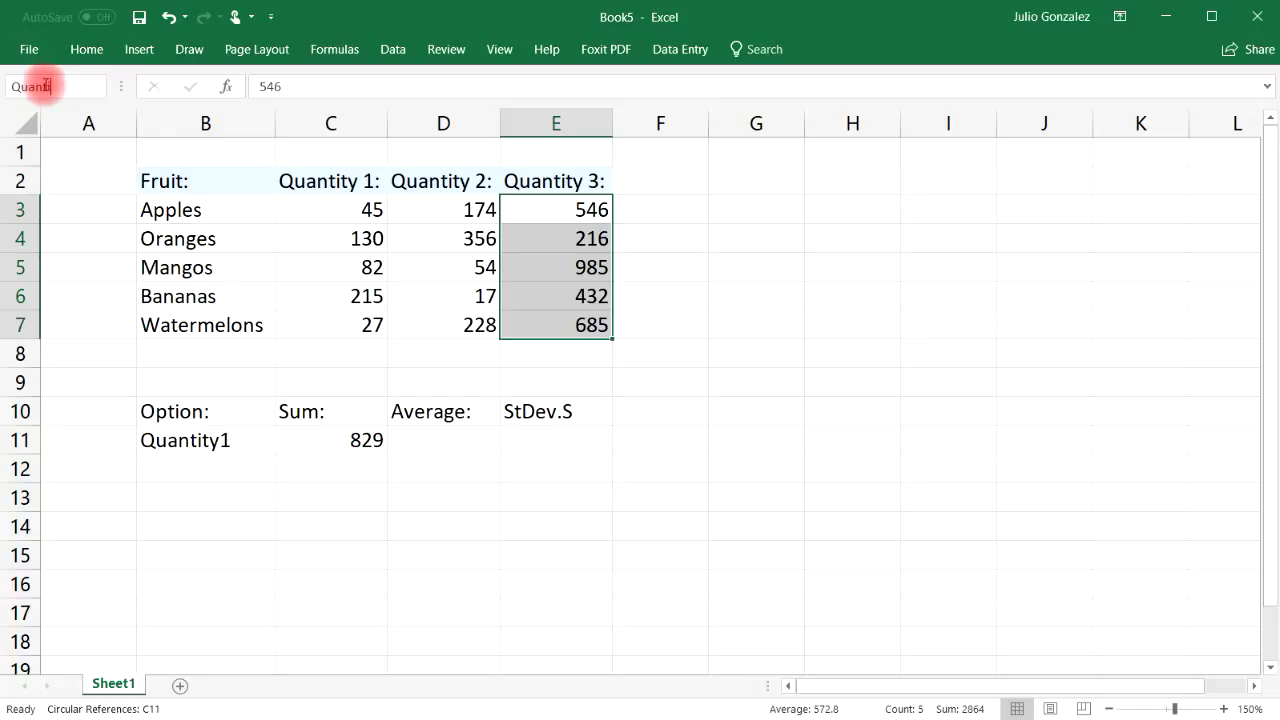
pyautogui.write('Quantity3')
pyautogui.press('Return')
# Step: Change the C11 formula to =SUM(INDIRECT("Quantity3"))
pyautogui.click(375, 440)
pyautogui.doubleClick(375, 440)
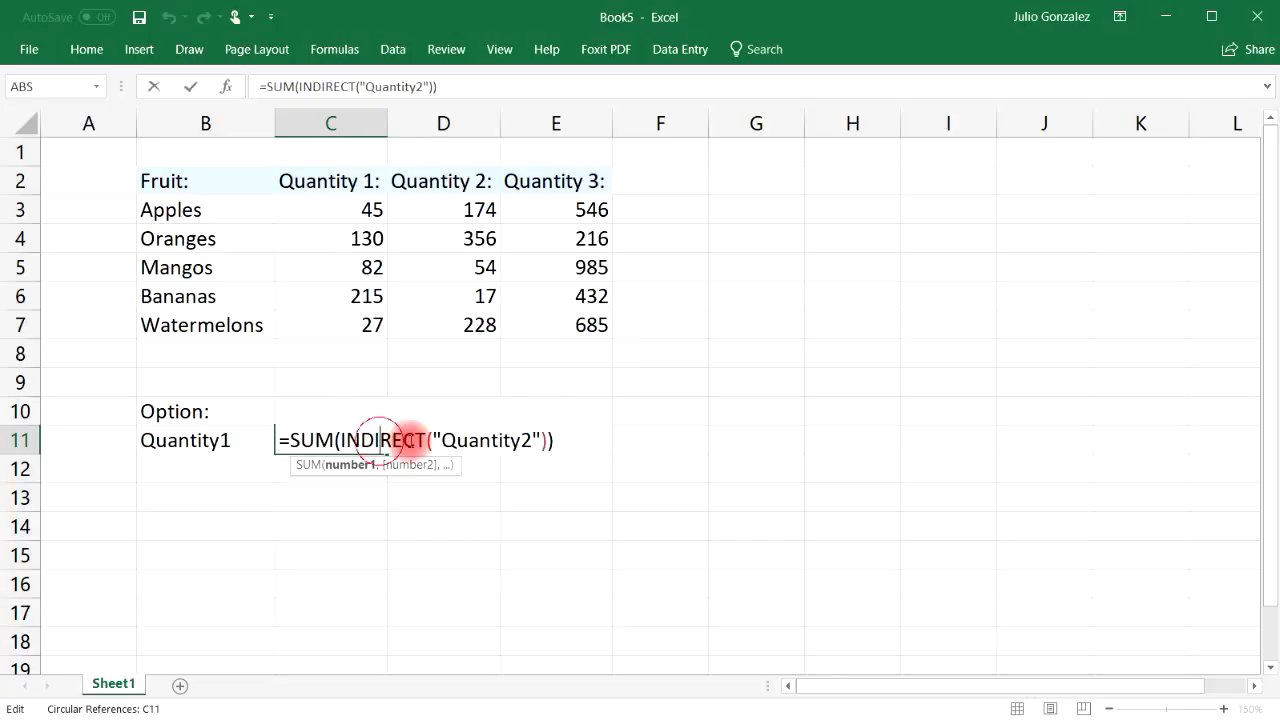
pyautogui.click(532, 440)
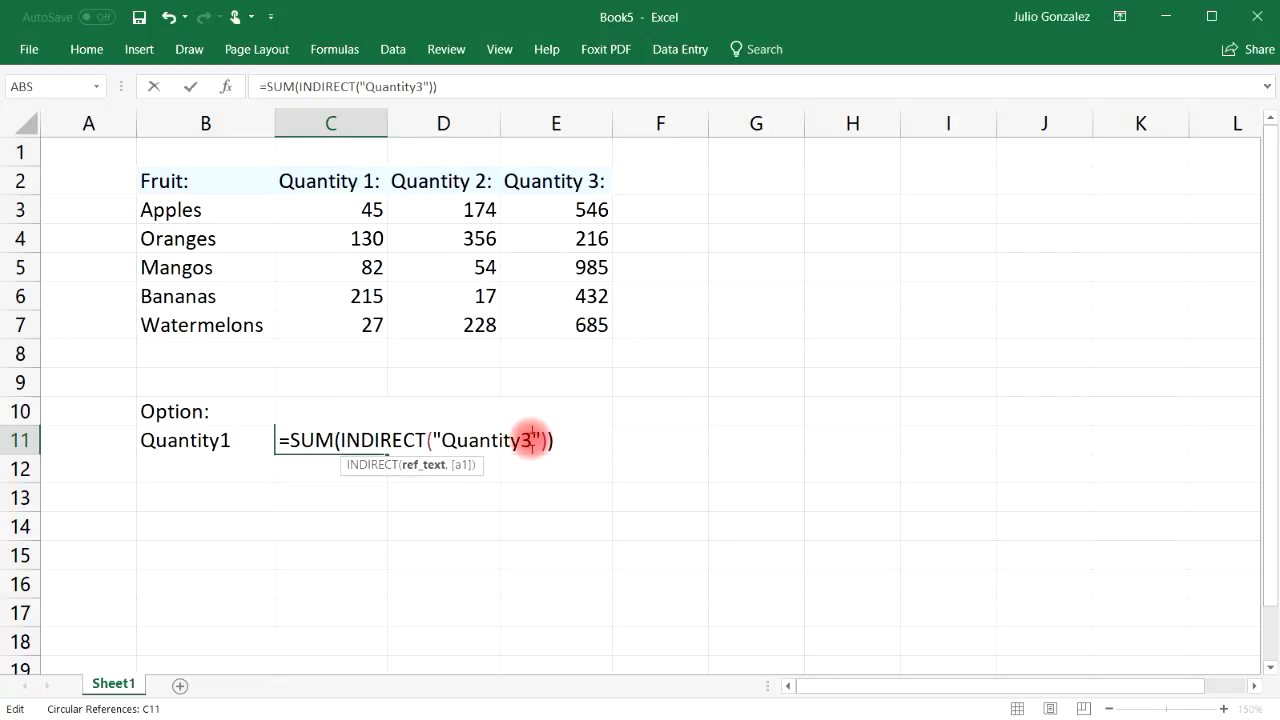
pyautogui.write('3')
pyautogui.press('Return')
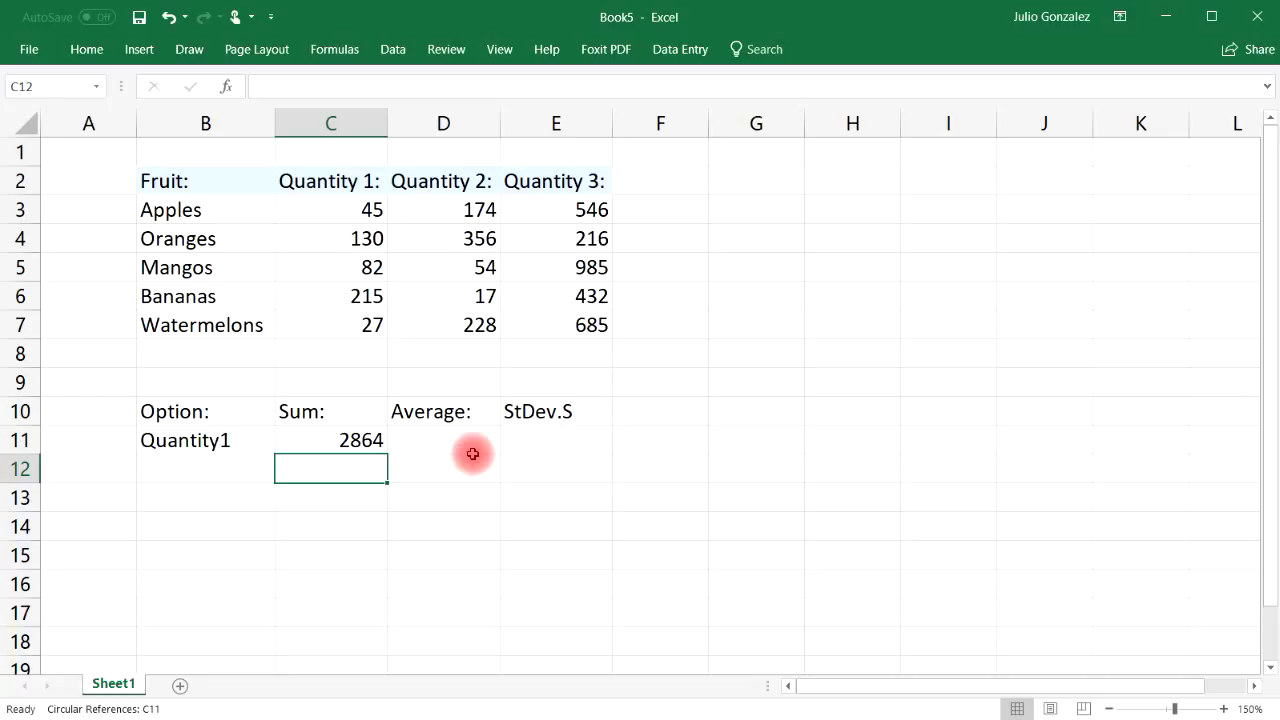
# Step: Replace the quoted range name in the C11 formula with the cell reference B11, making it =SUM(INDIRECT(B11))
pyautogui.click(366, 440)
pyautogui.doubleClick(366, 440)
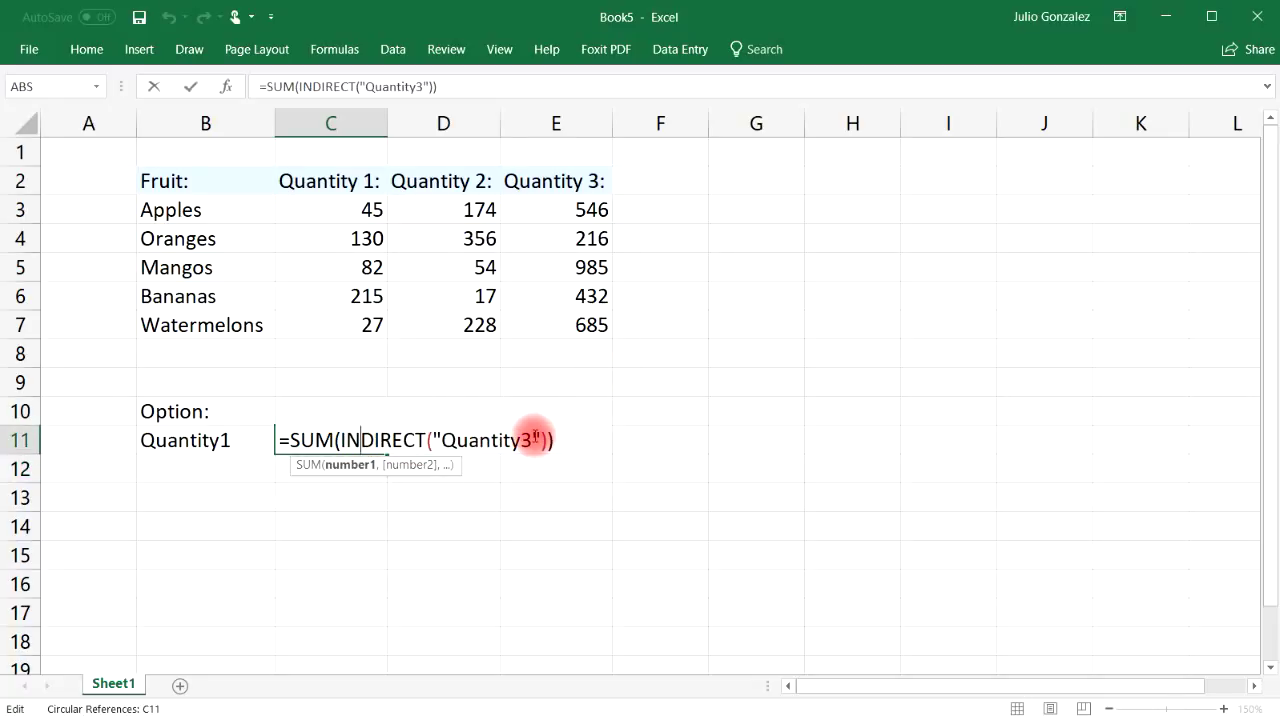
pyautogui.click(540, 440)
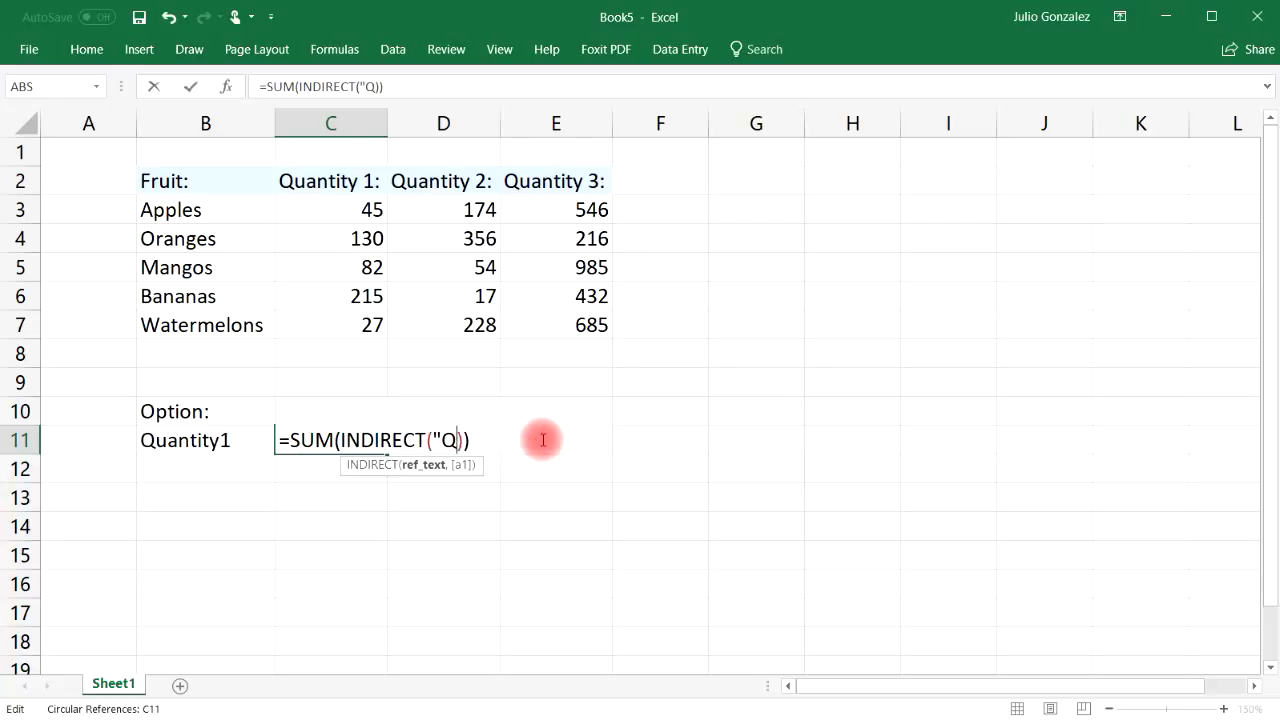
pyautogui.write('B11')
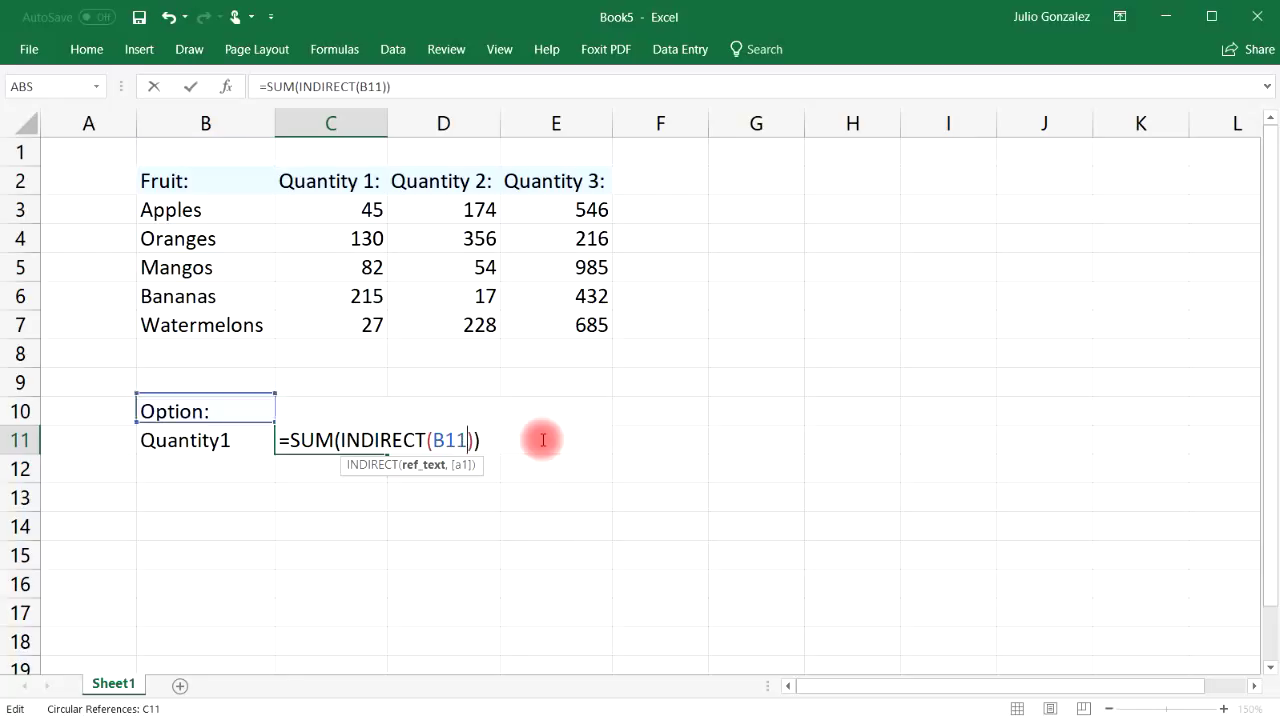
pyautogui.press('Return')
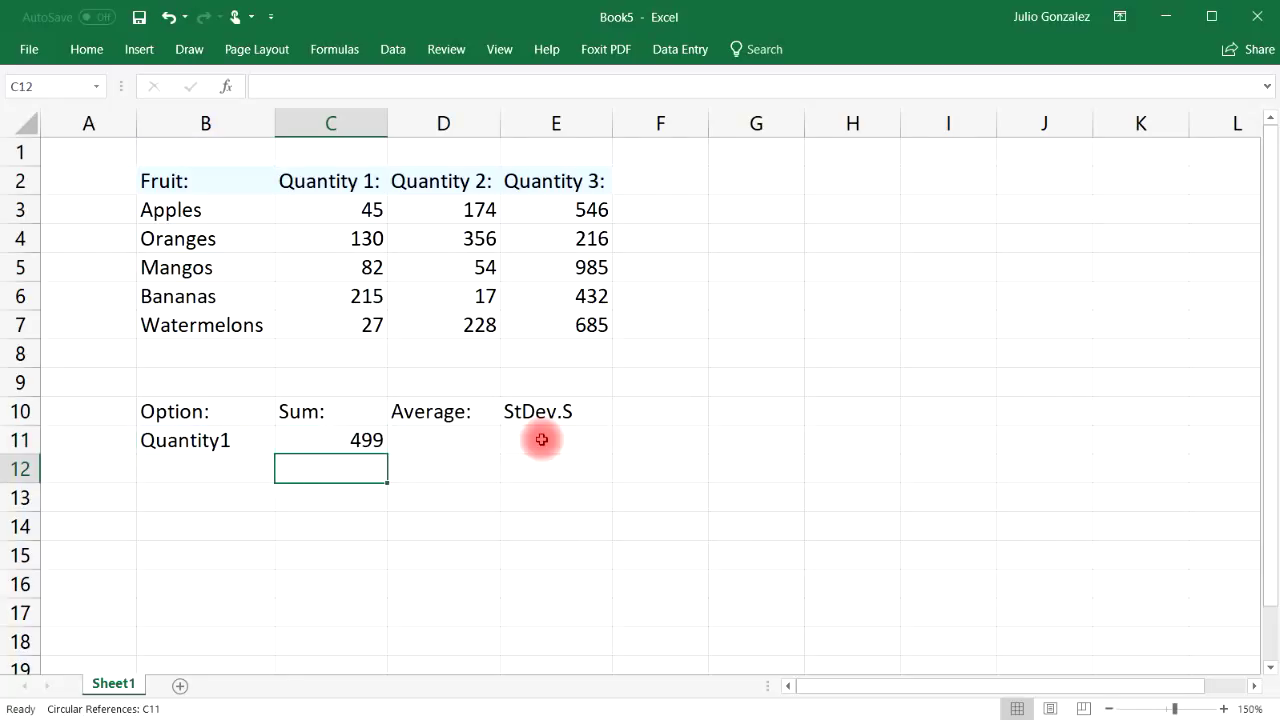
# Step: Change the option in cell B11 to Quantity2 and again to Quantity3 to test the linked sum
pyautogui.doubleClick(249, 440)
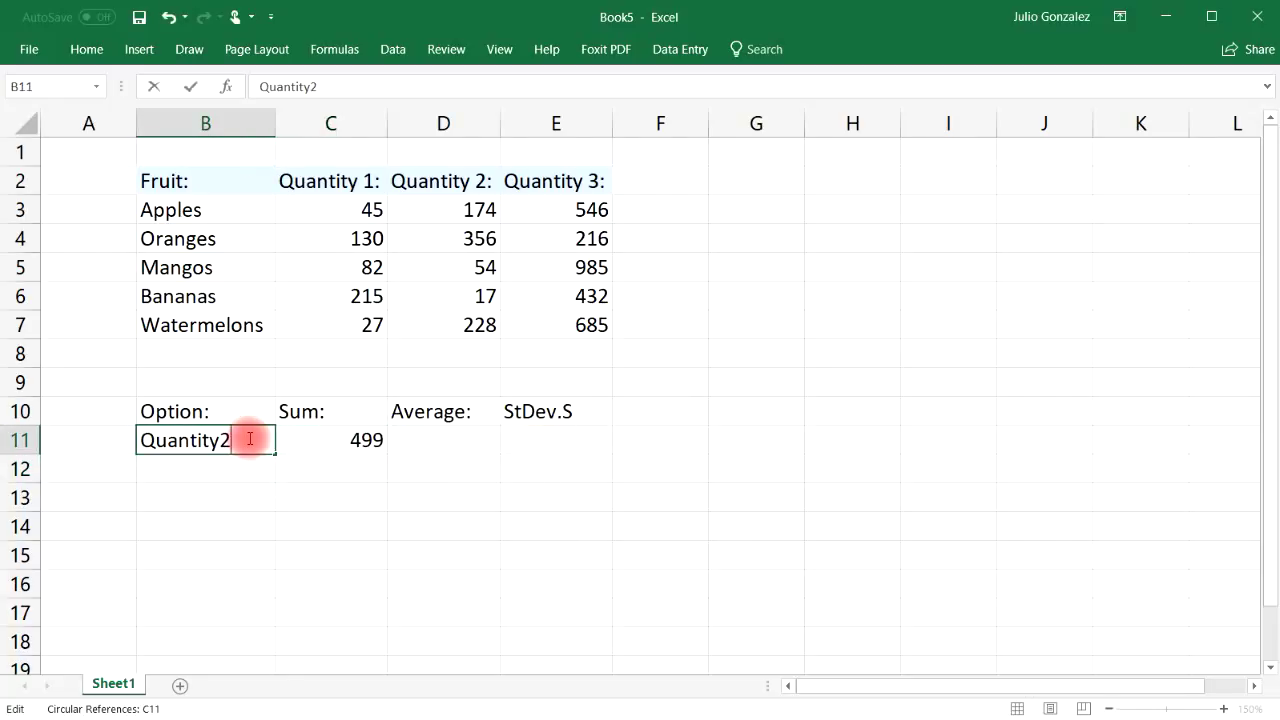
pyautogui.press('Return')
pyautogui.doubleClick(249, 440)
pyautogui.press('Return')
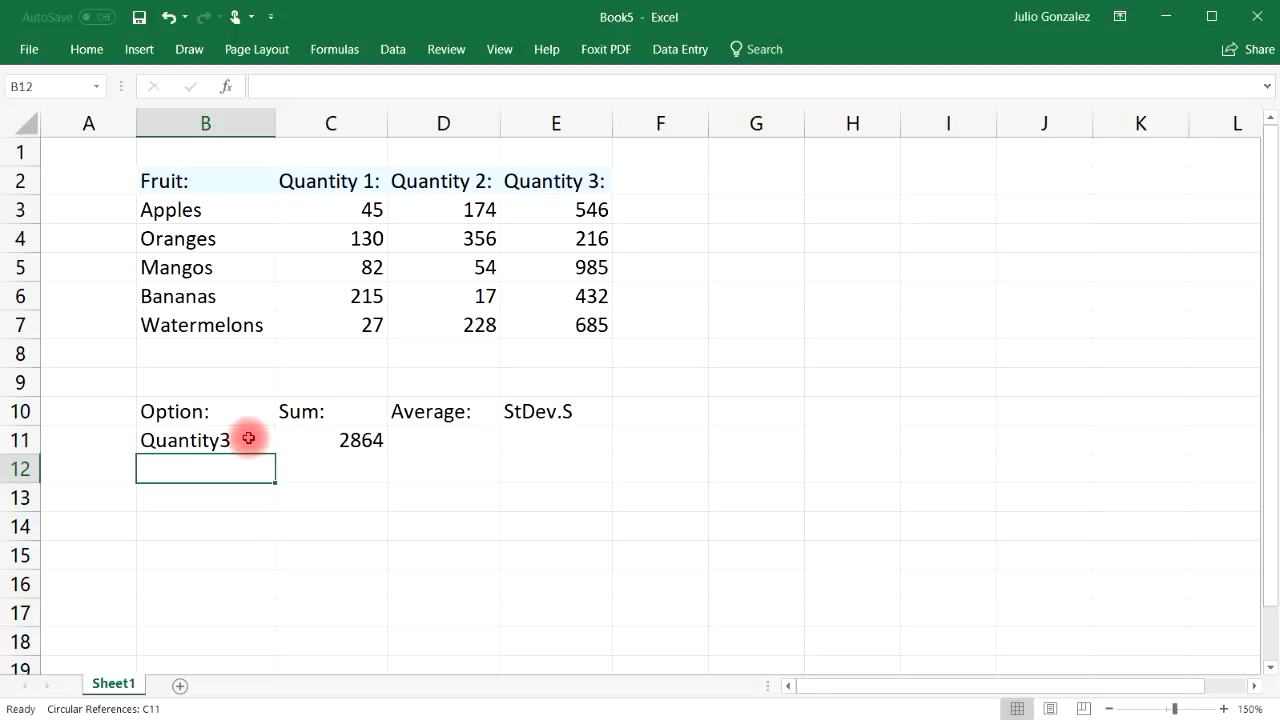
# Step: Add list data validation to cell B11 with the headings C2:E2 as its source, and choose Quantity 1: as the option
pyautogui.click(249, 439)
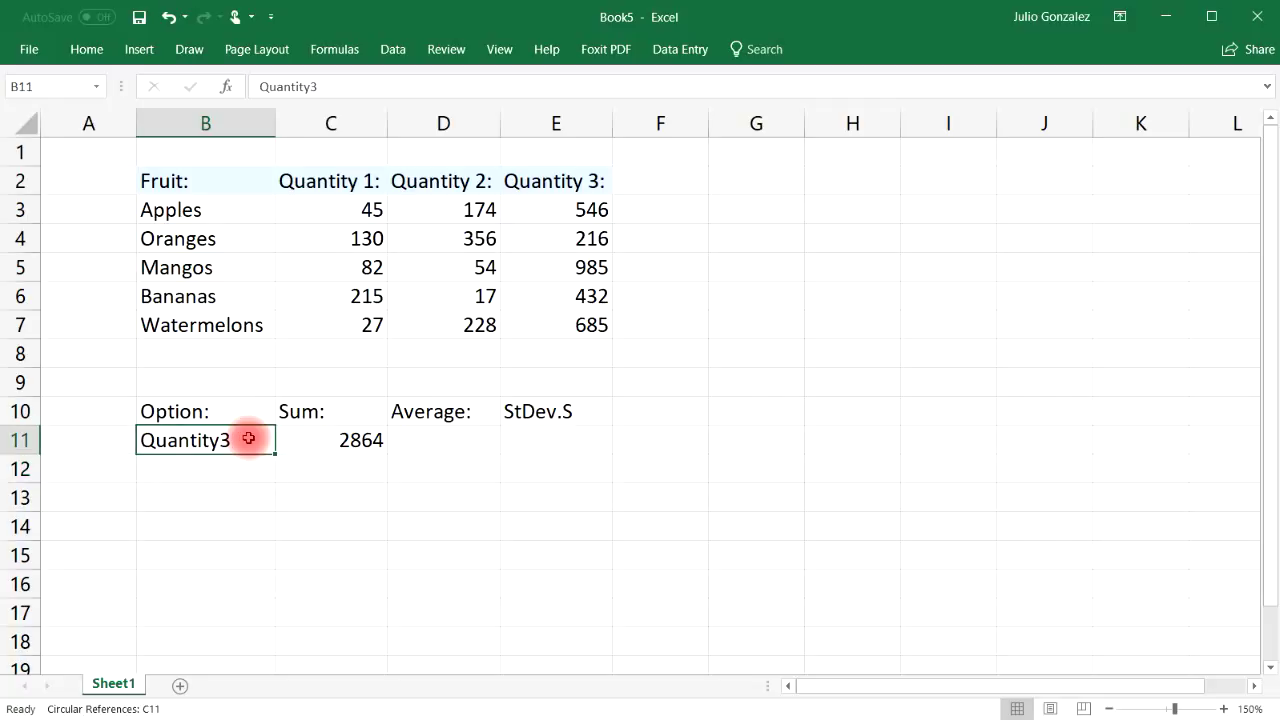
pyautogui.click(393, 52)
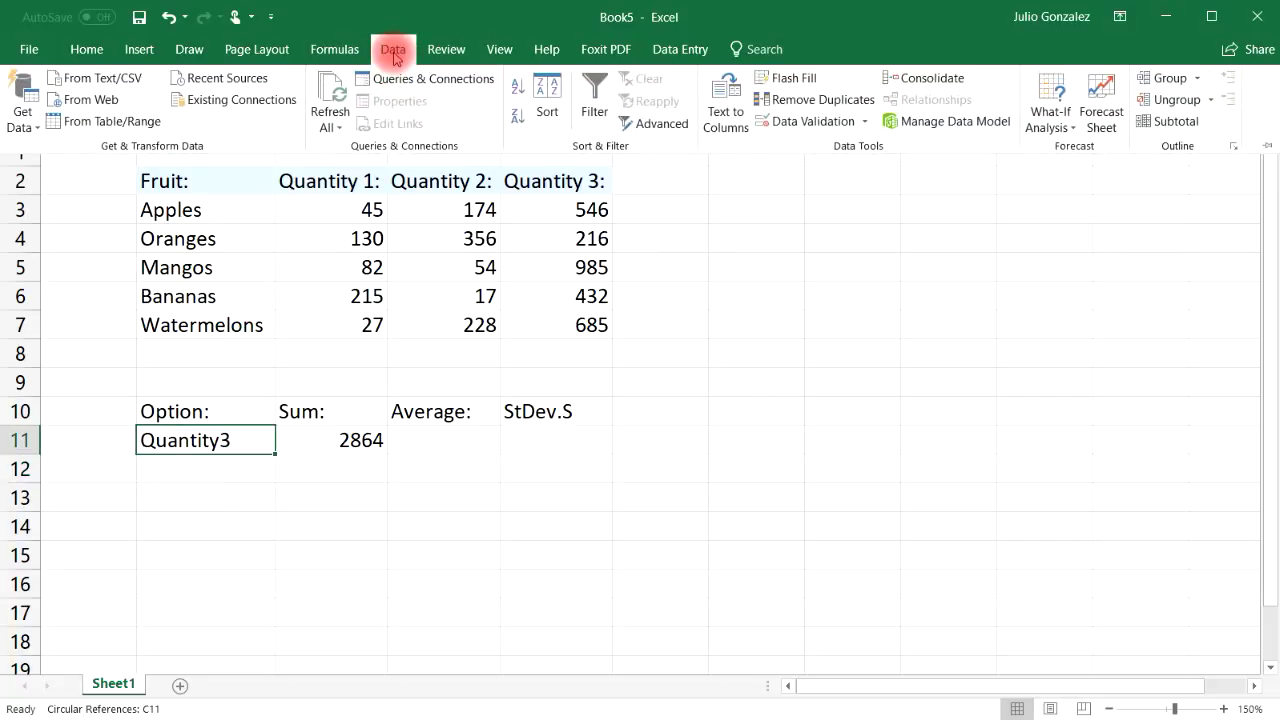
pyautogui.click(808, 121)
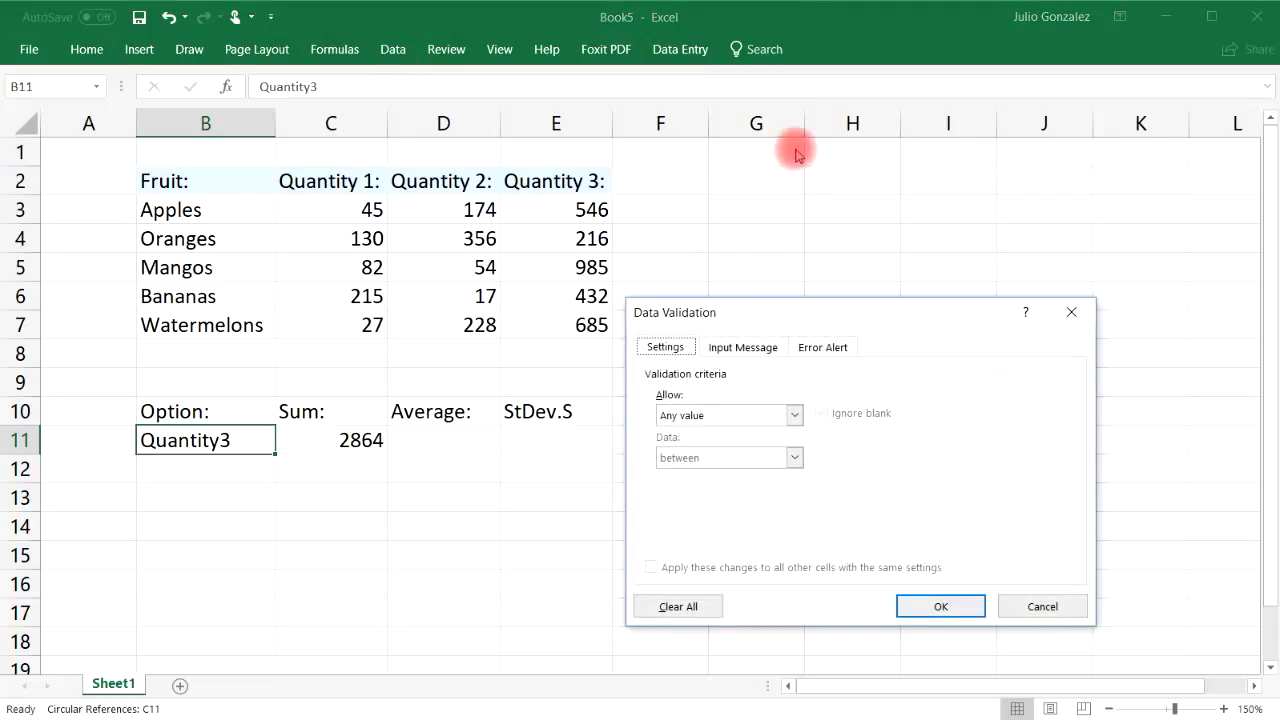
pyautogui.click(751, 415)
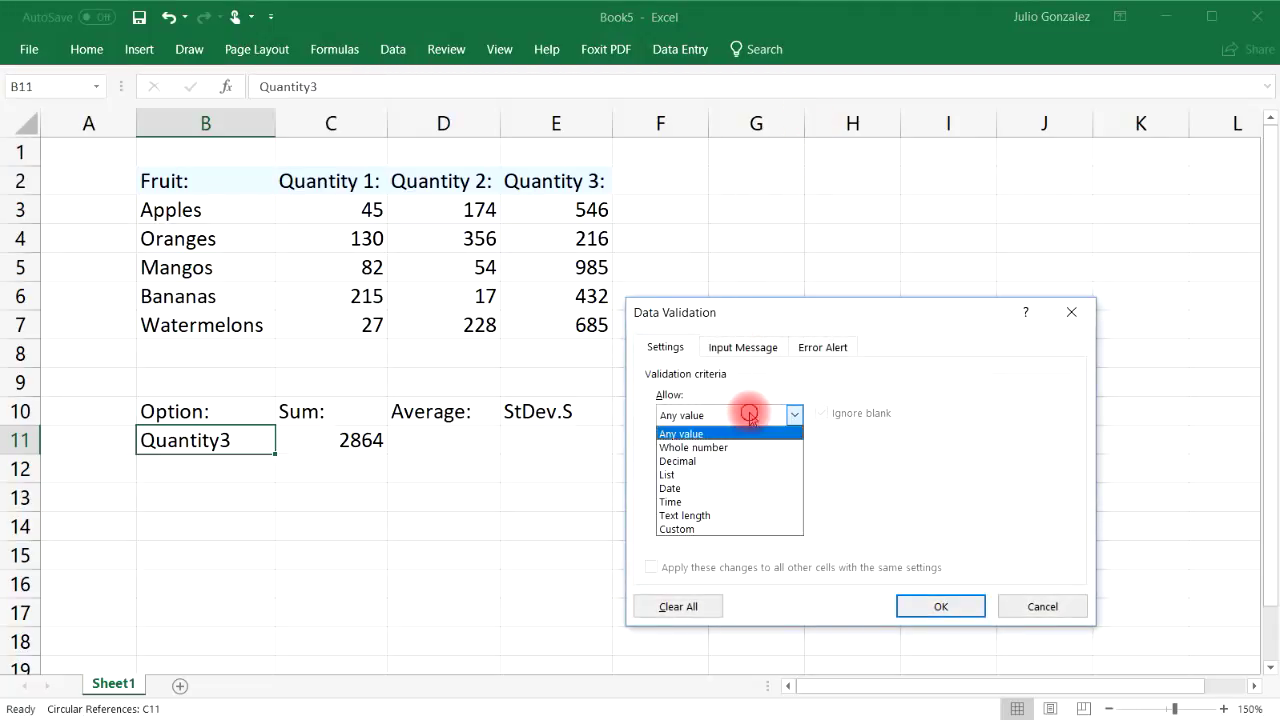
pyautogui.click(790, 474)
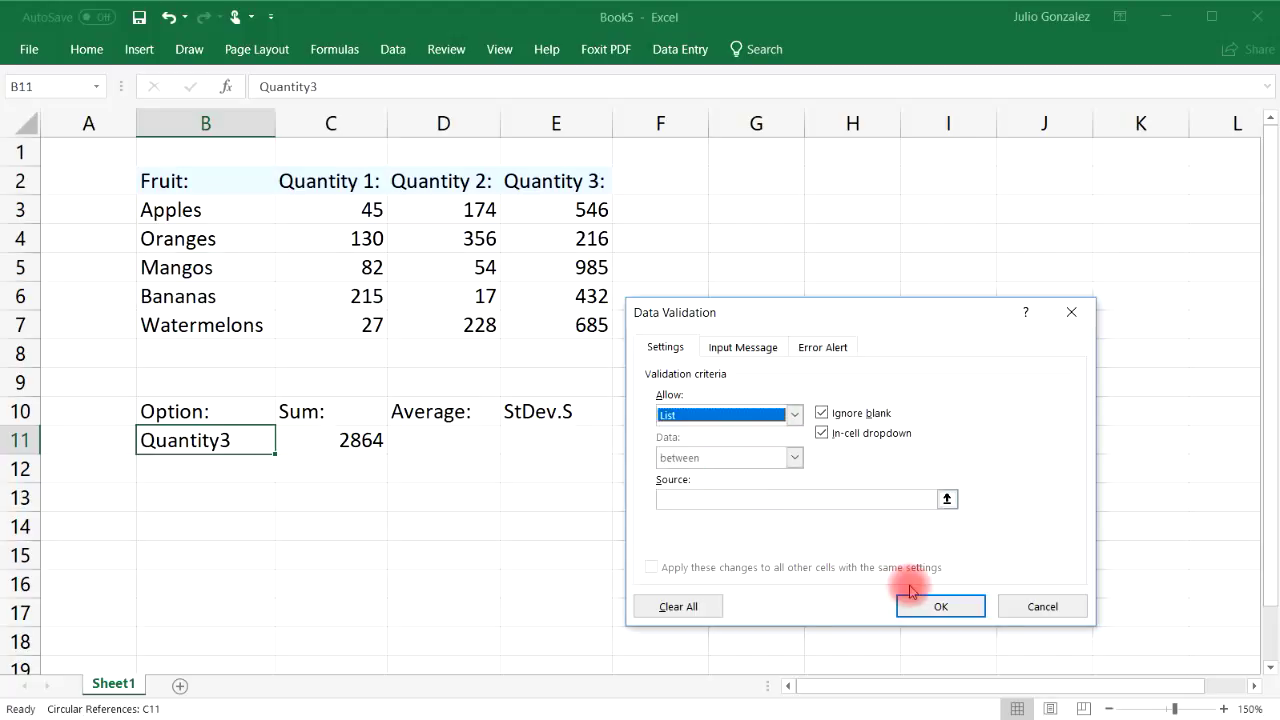
pyautogui.click(877, 507)
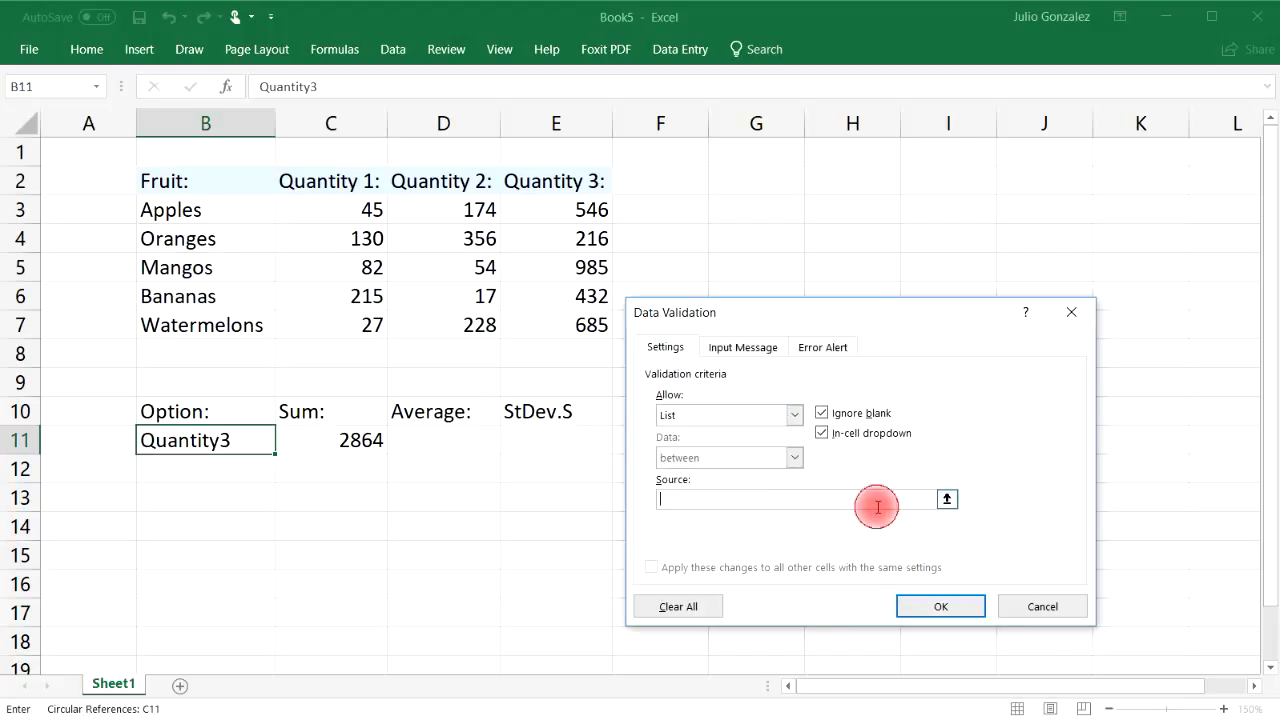
pyautogui.click(946, 499)
pyautogui.moveTo(324, 187); pyautogui.dragTo(530, 186)
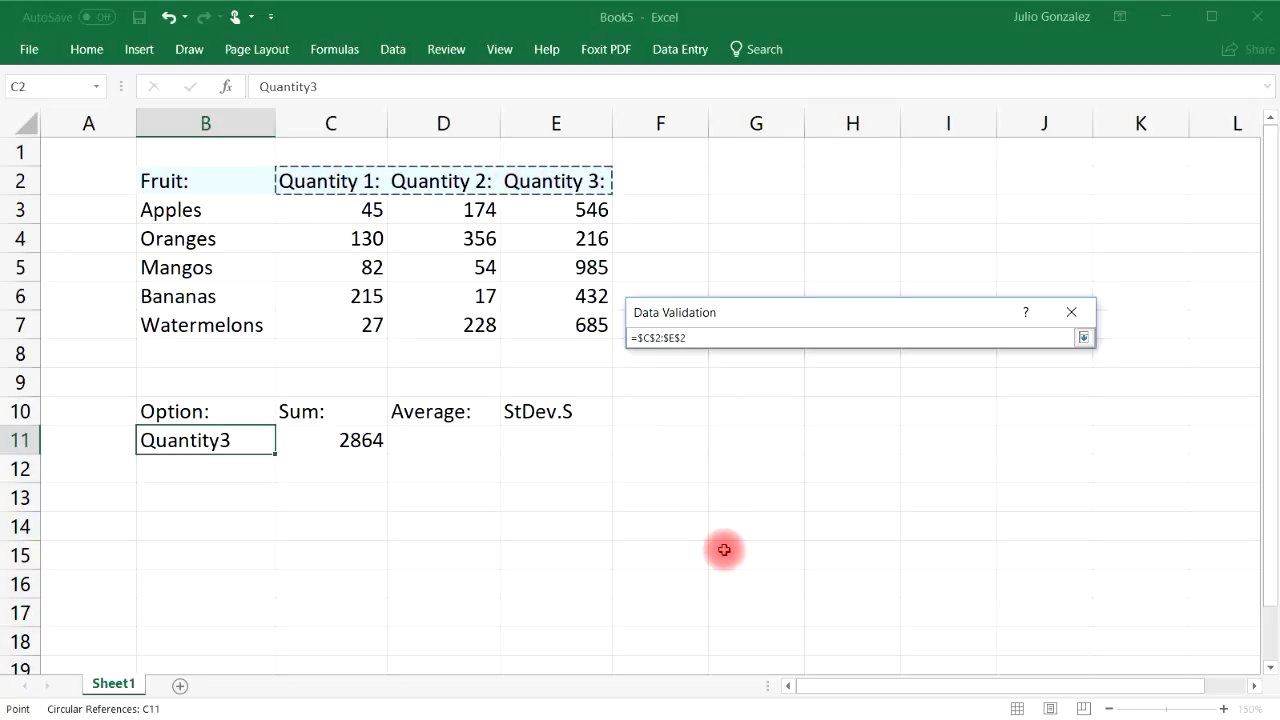
pyautogui.press('Return')
pyautogui.click(896, 606)
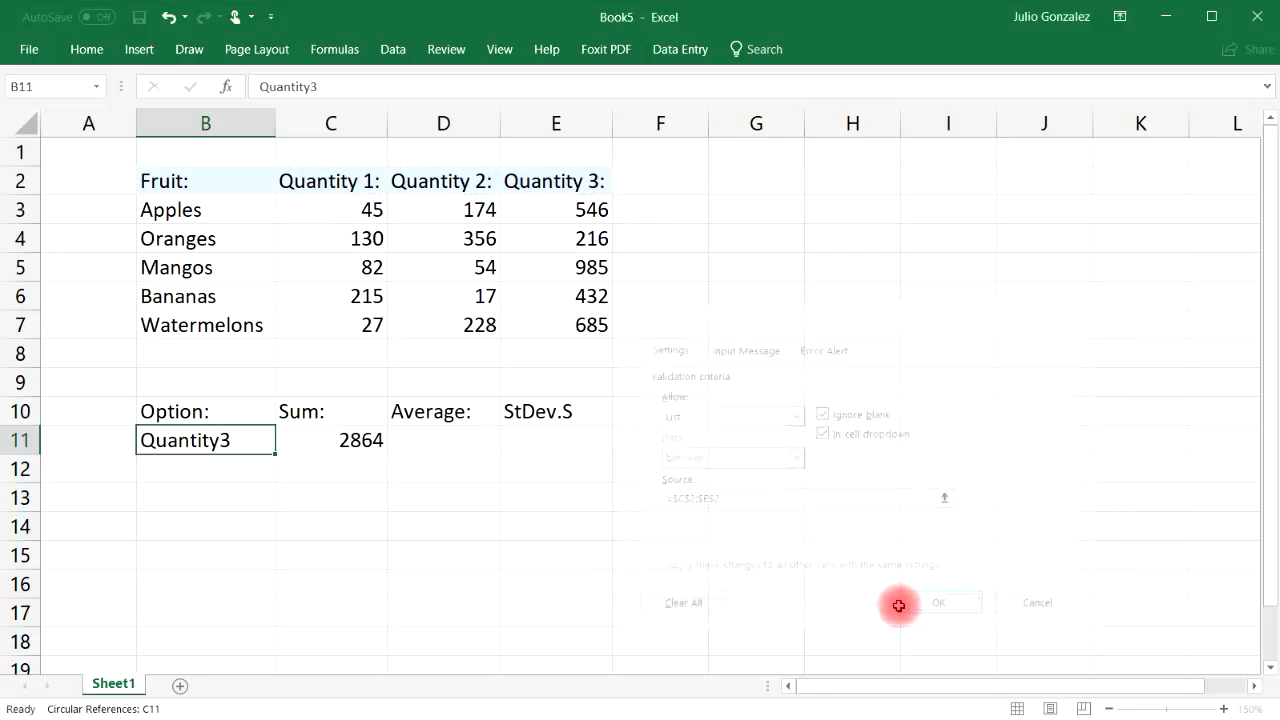
pyautogui.click(283, 444)
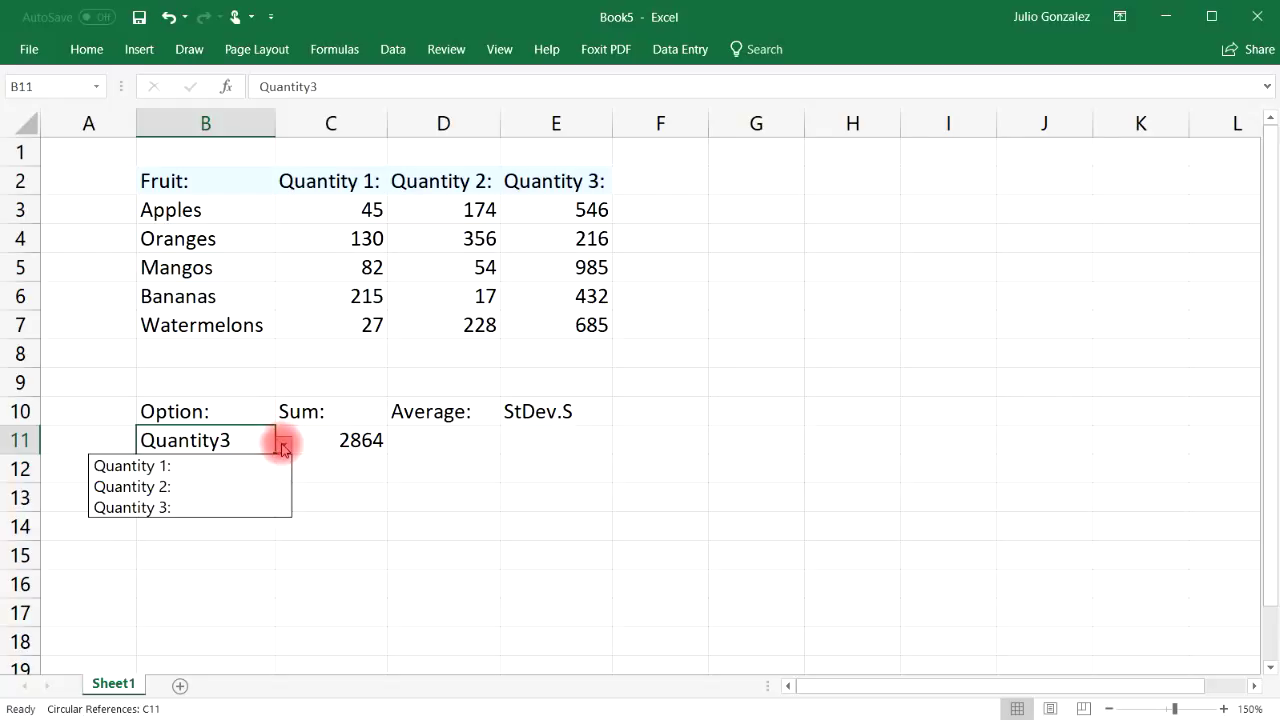
pyautogui.click(237, 466)
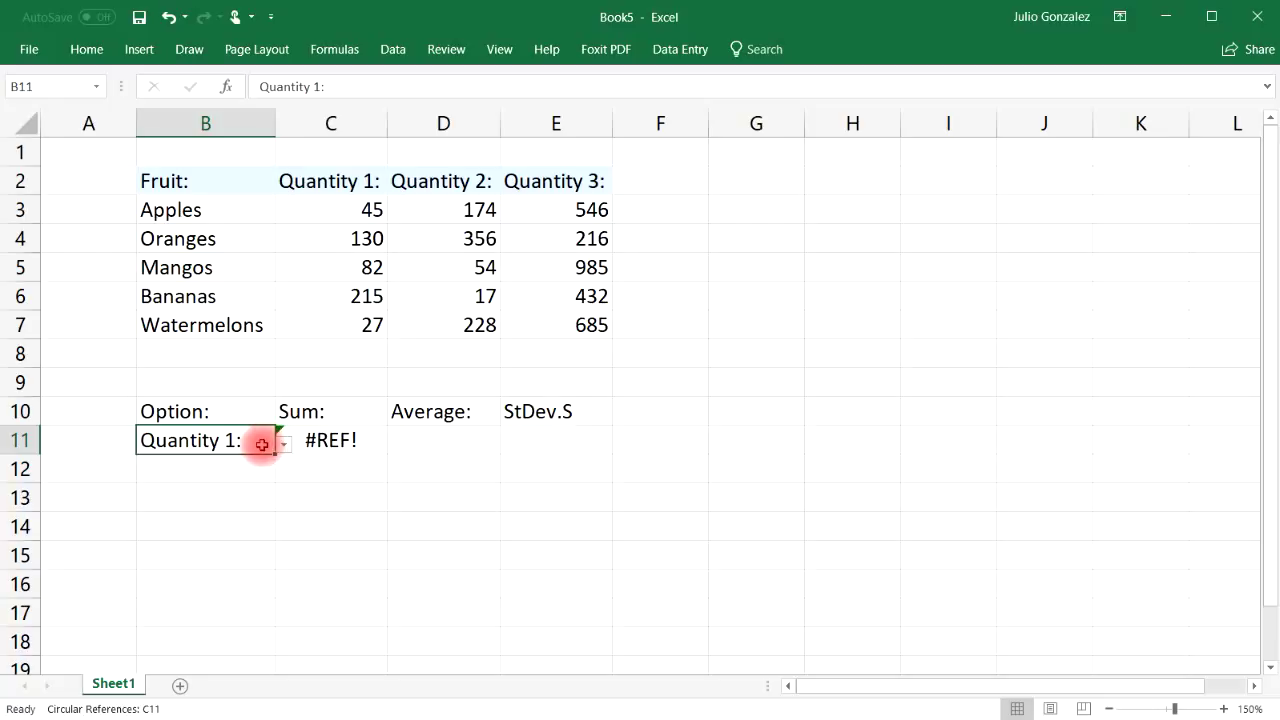
# Step: Replace the source of the B11 validation list with the entries Quantity1,Quantity2,Quantity3
pyautogui.click(391, 51)
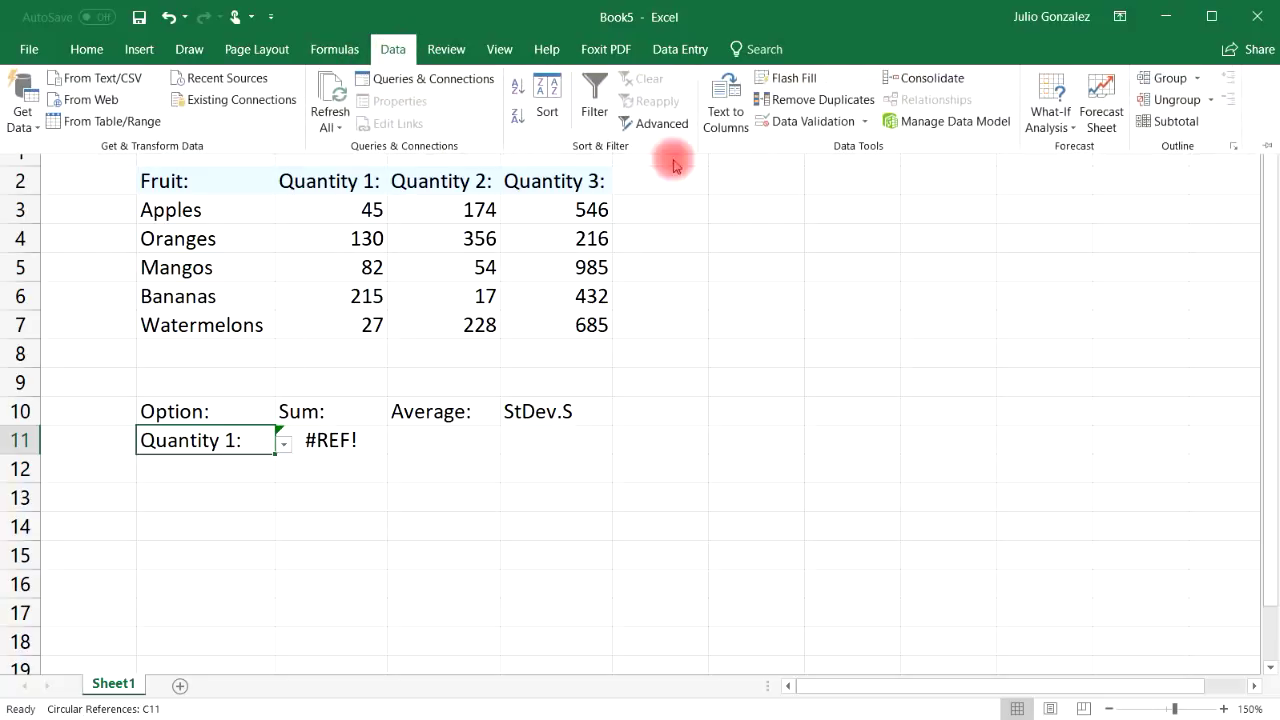
pyautogui.click(792, 130)
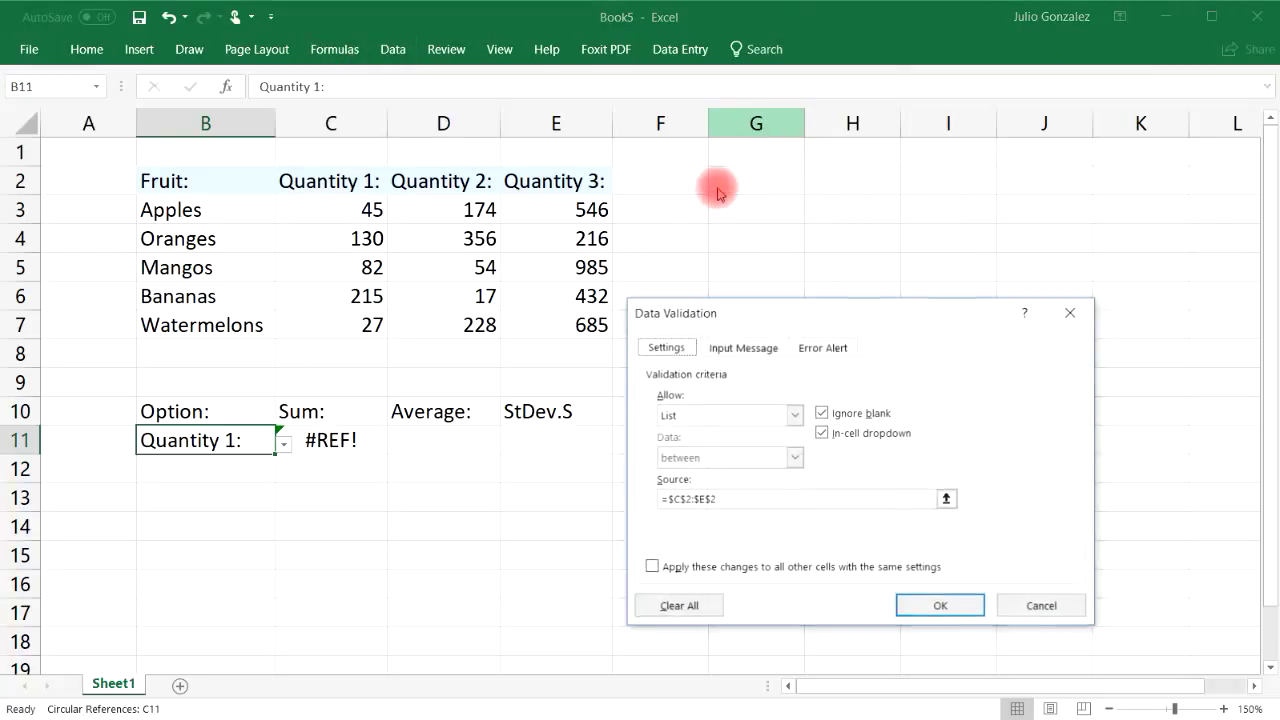
pyautogui.click(731, 500)
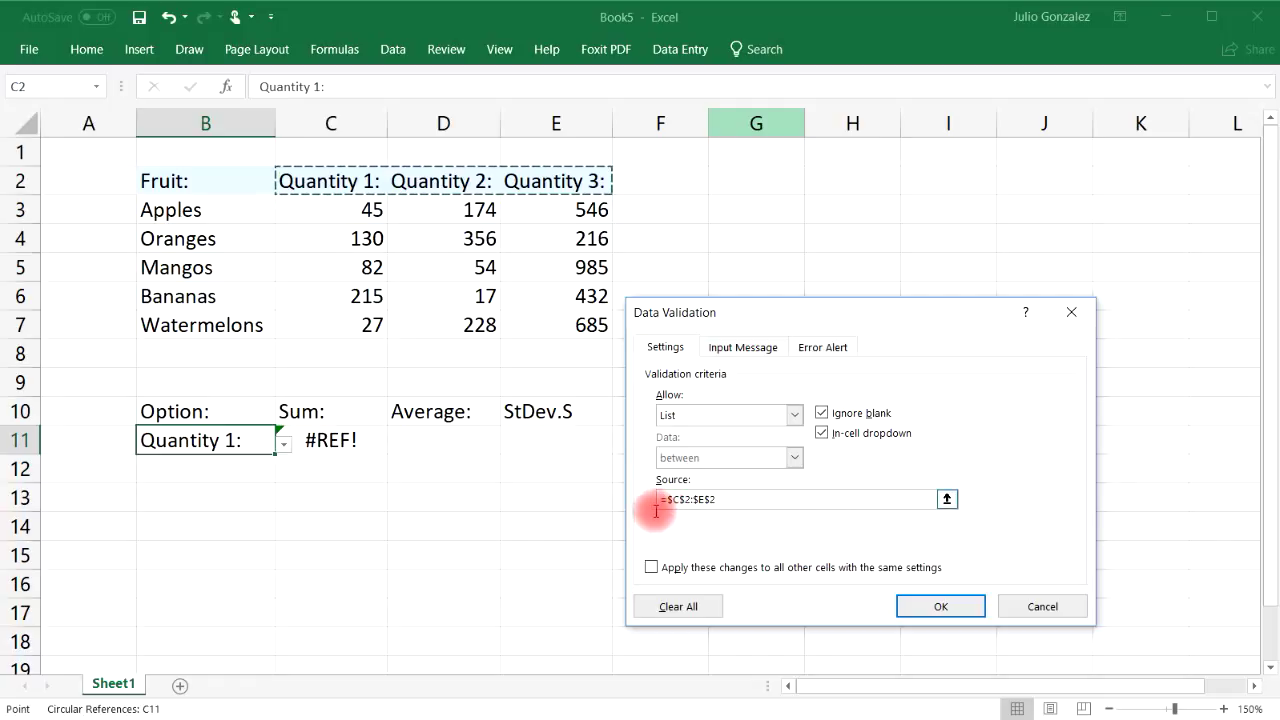
pyautogui.moveTo(716, 500); pyautogui.dragTo(674, 508)
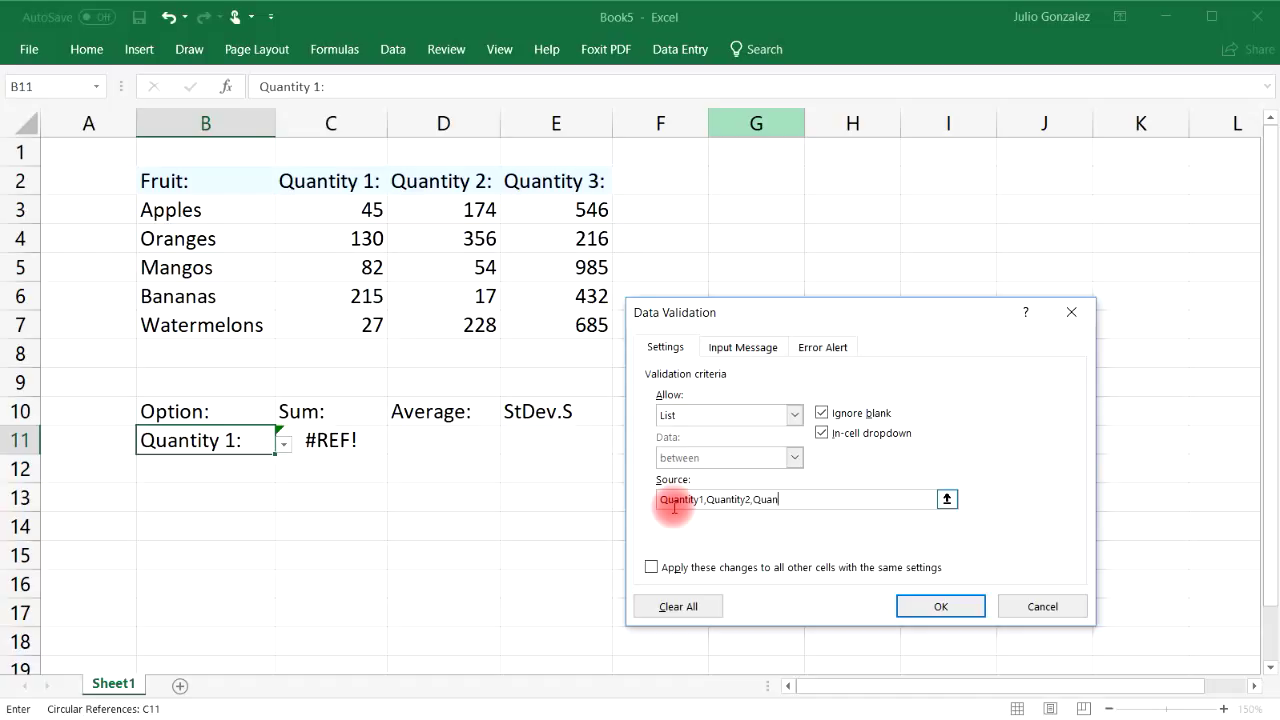
pyautogui.click(916, 605)
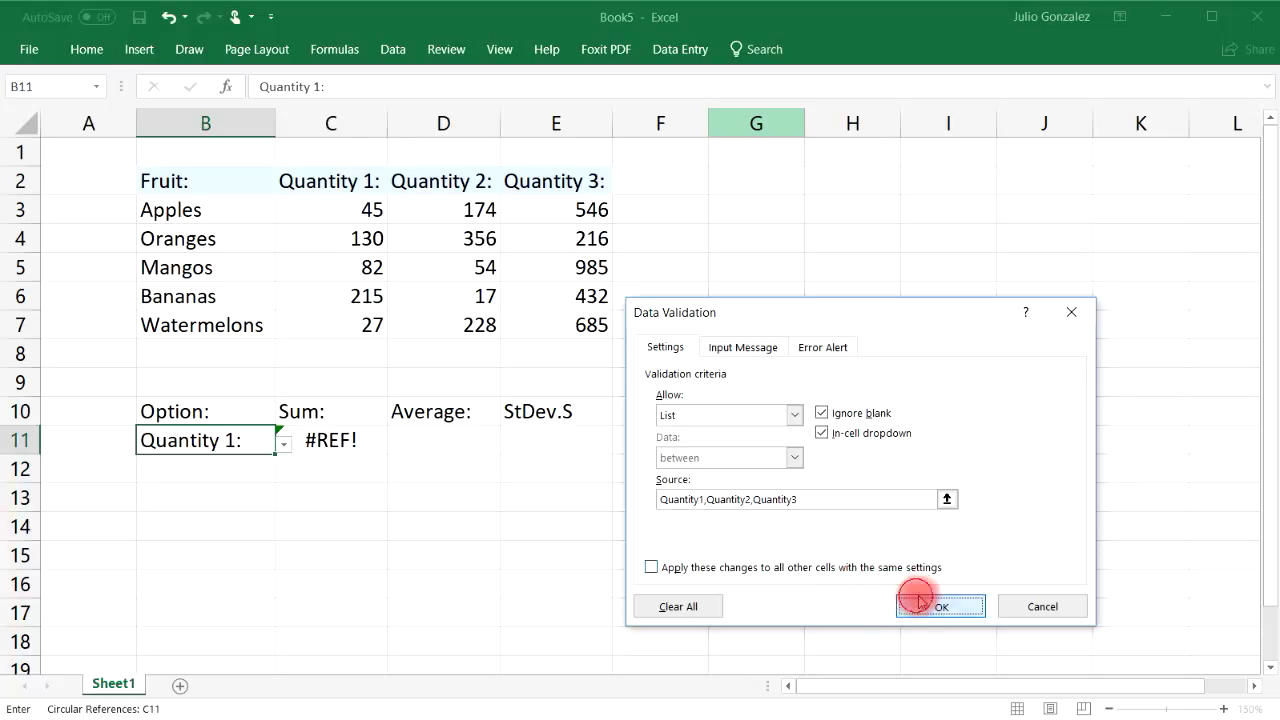
# Step: Choose Quantity1, Quantity2 and finally Quantity3 from the list in cell B11 to test the linked sum
pyautogui.click(285, 443)
pyautogui.click(277, 466)
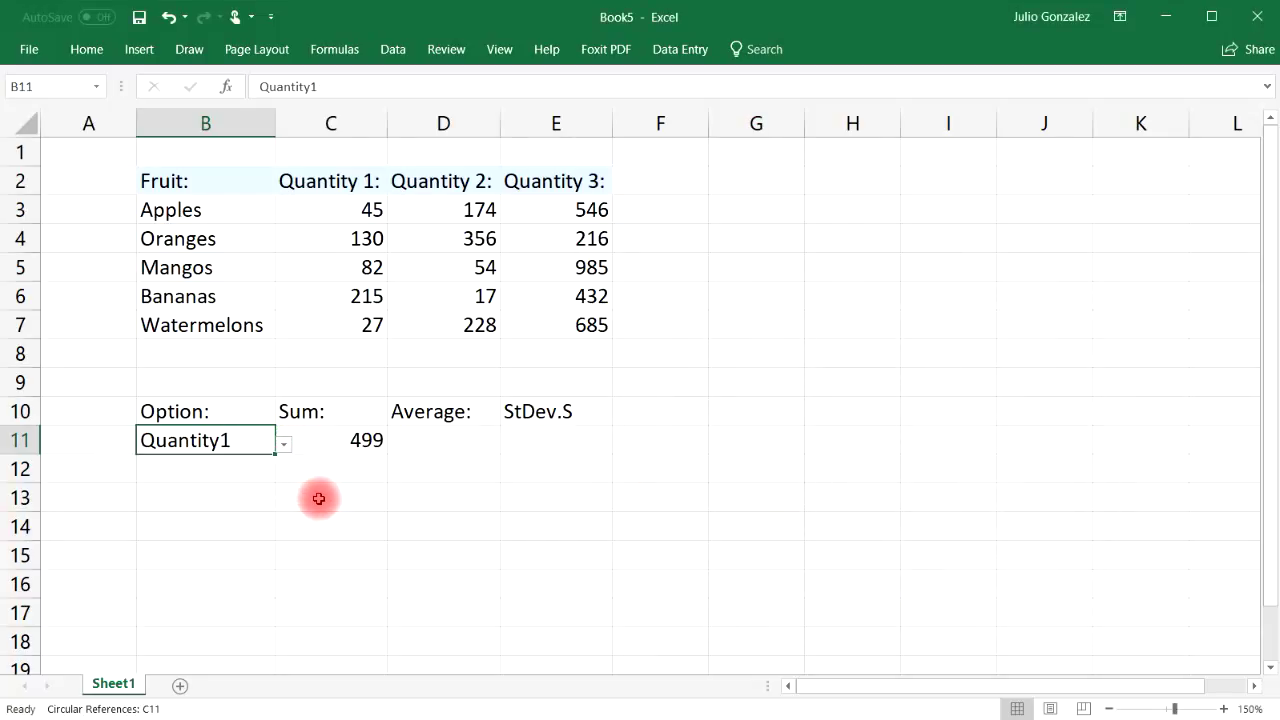
pyautogui.click(285, 443)
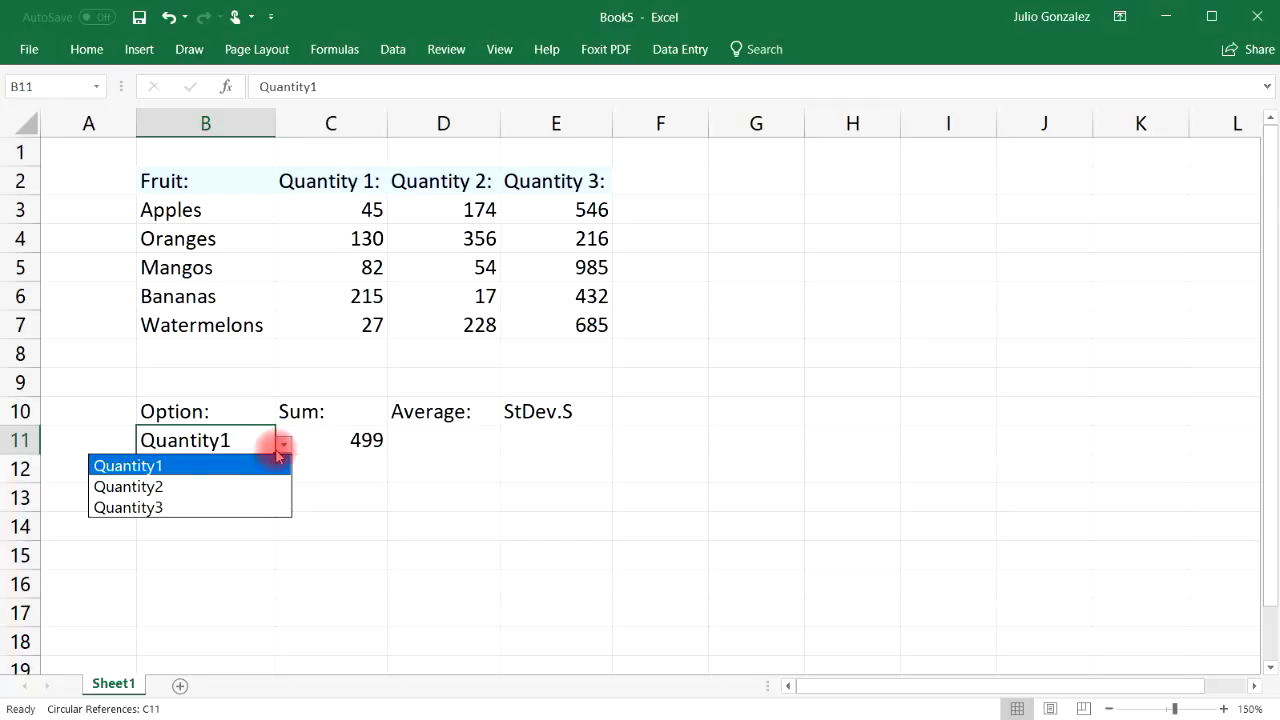
pyautogui.click(253, 486)
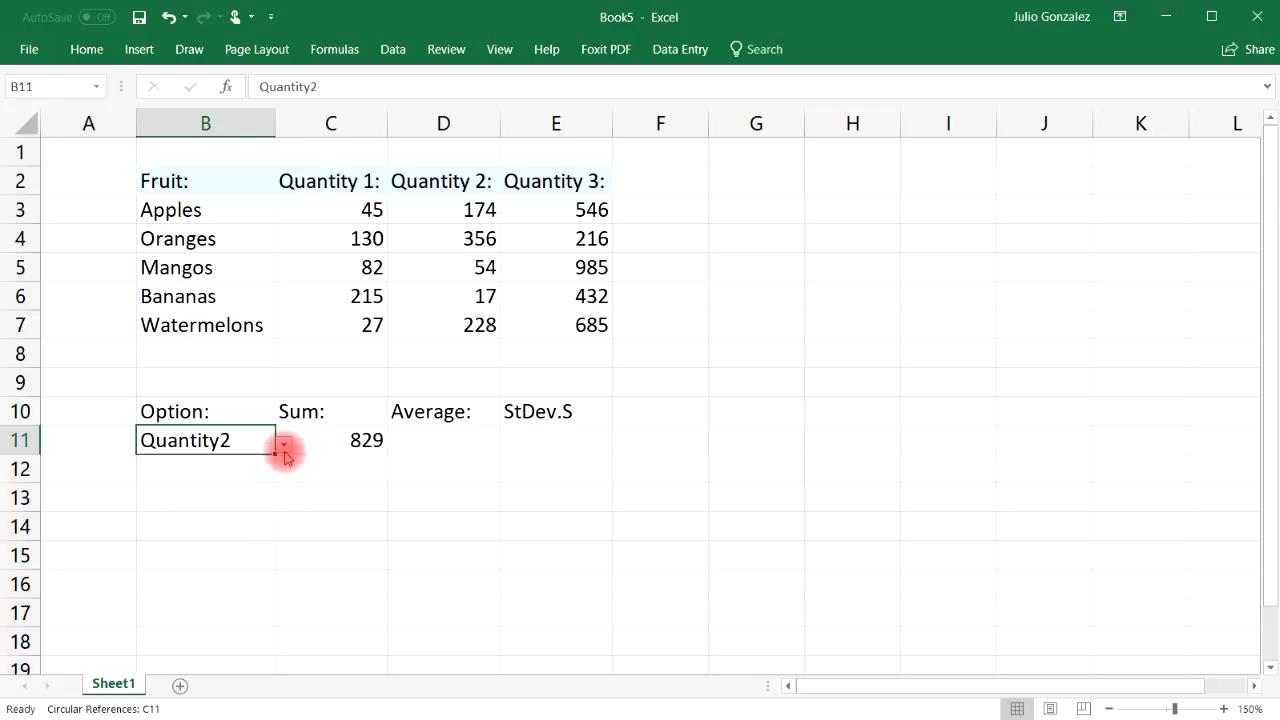
pyautogui.click(285, 443)
pyautogui.click(236, 506)
# Step: Enter the formula =AVERAGE(INDIRECT(B11)) in cell D11 under the Average: heading
pyautogui.click(460, 436)
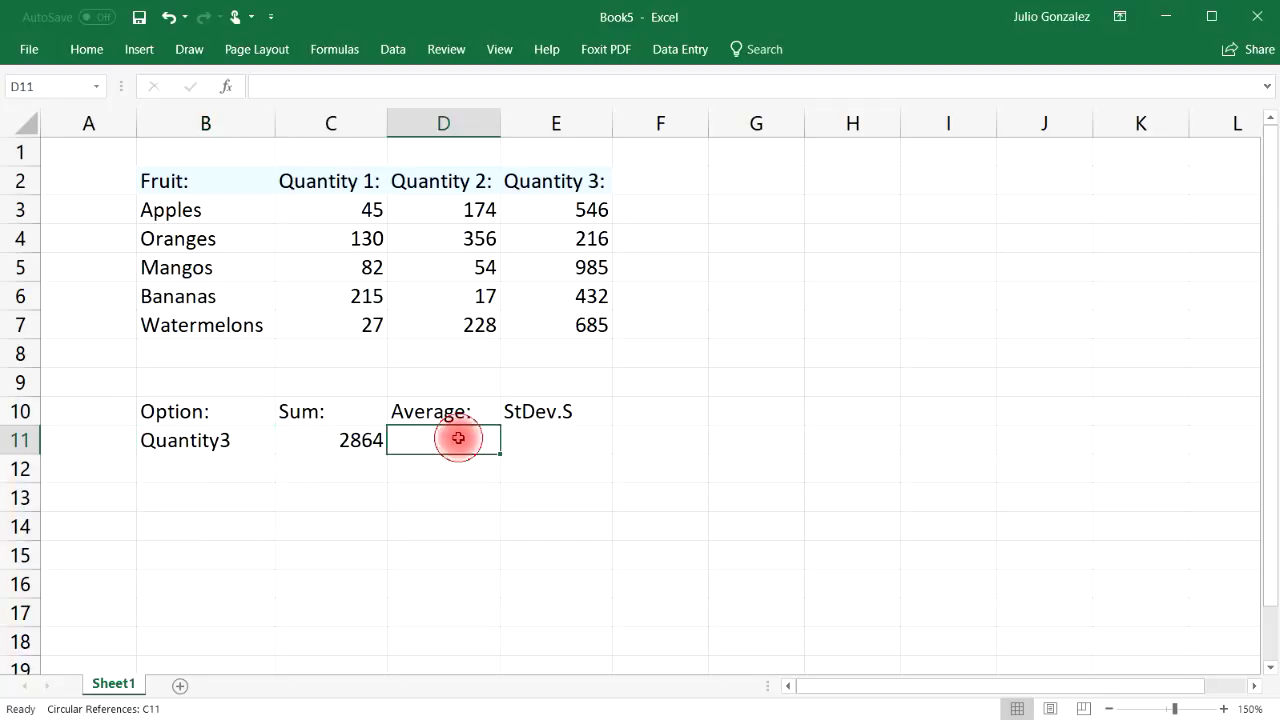
pyautogui.write('=')
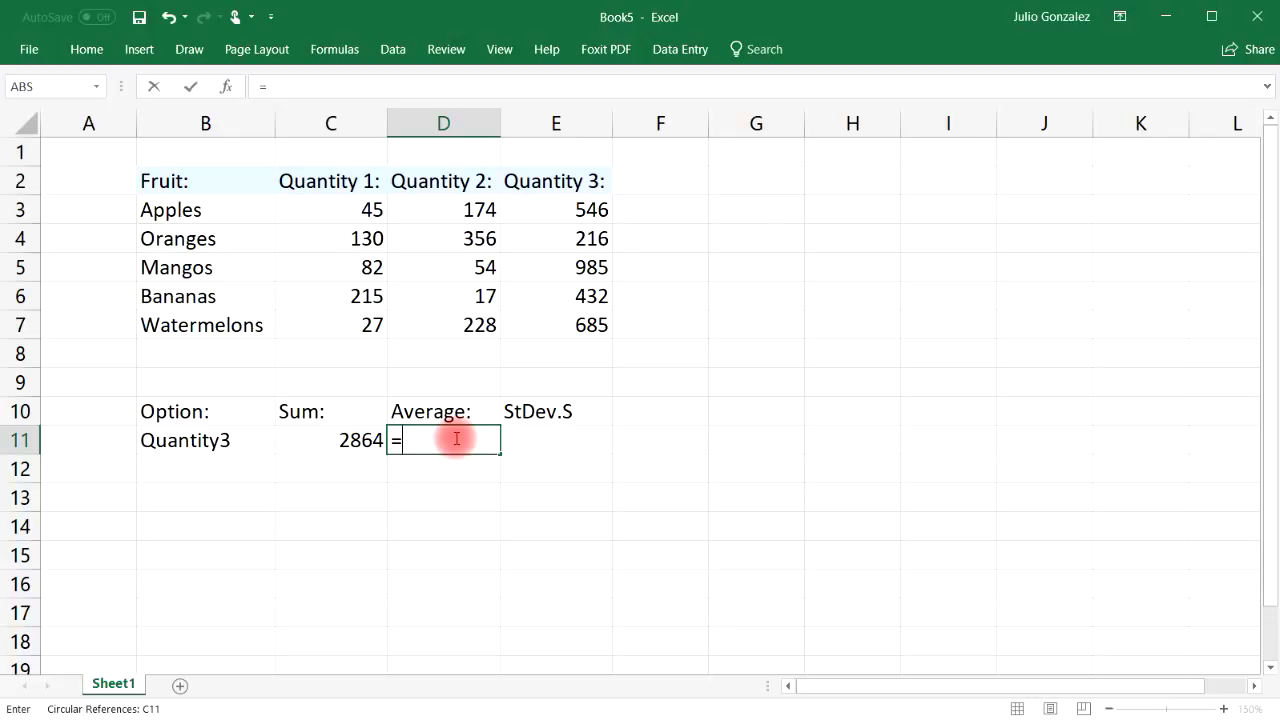
pyautogui.write('average')
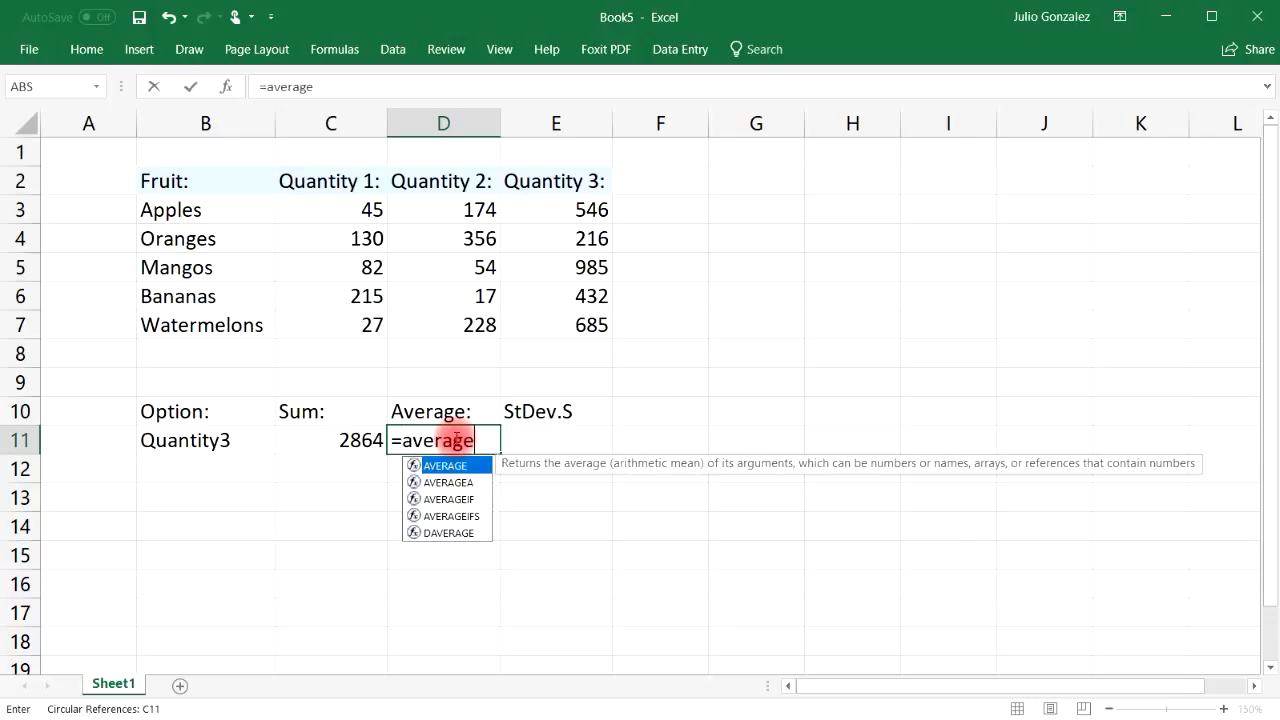
pyautogui.write('(indirect(')
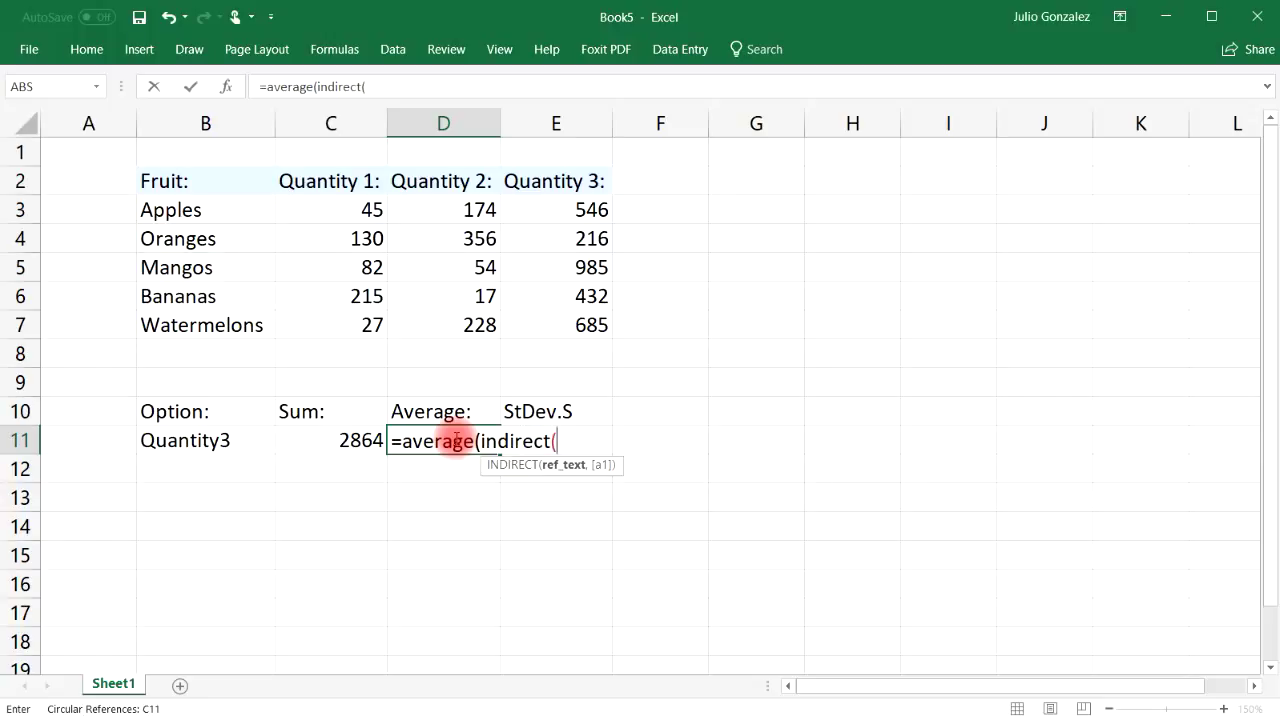
pyautogui.write('B11))')
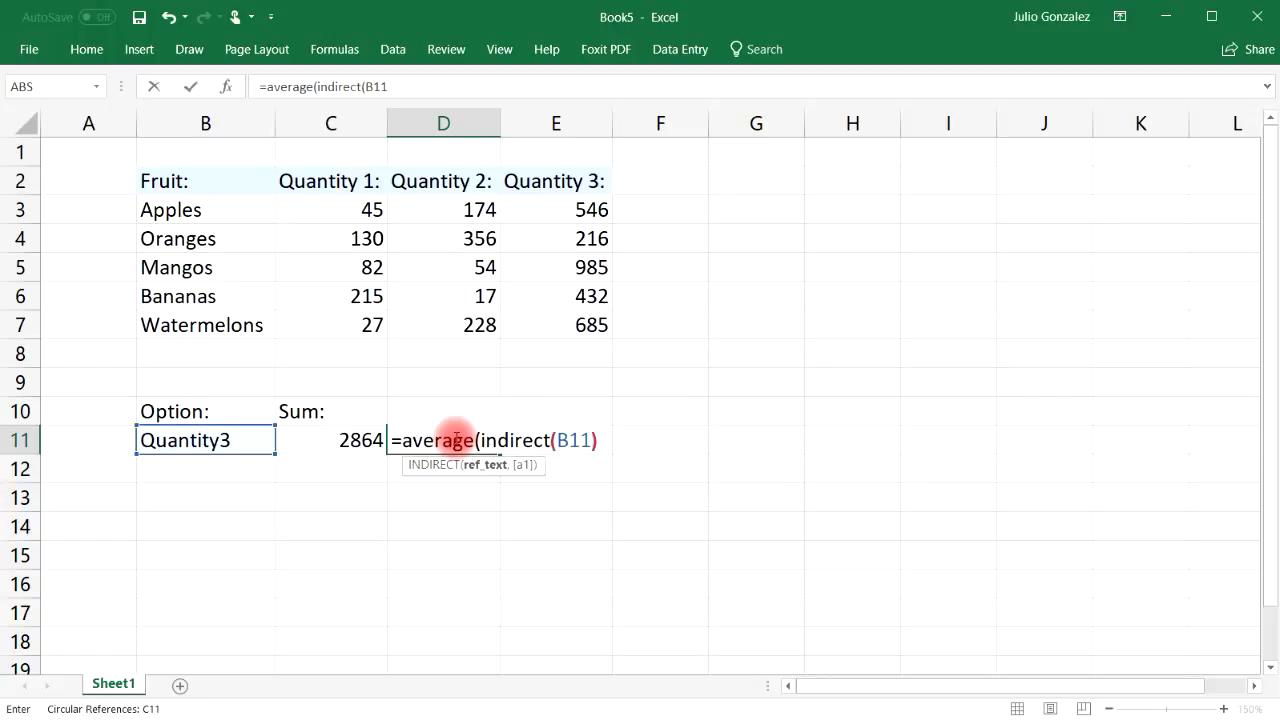
pyautogui.press('Return')
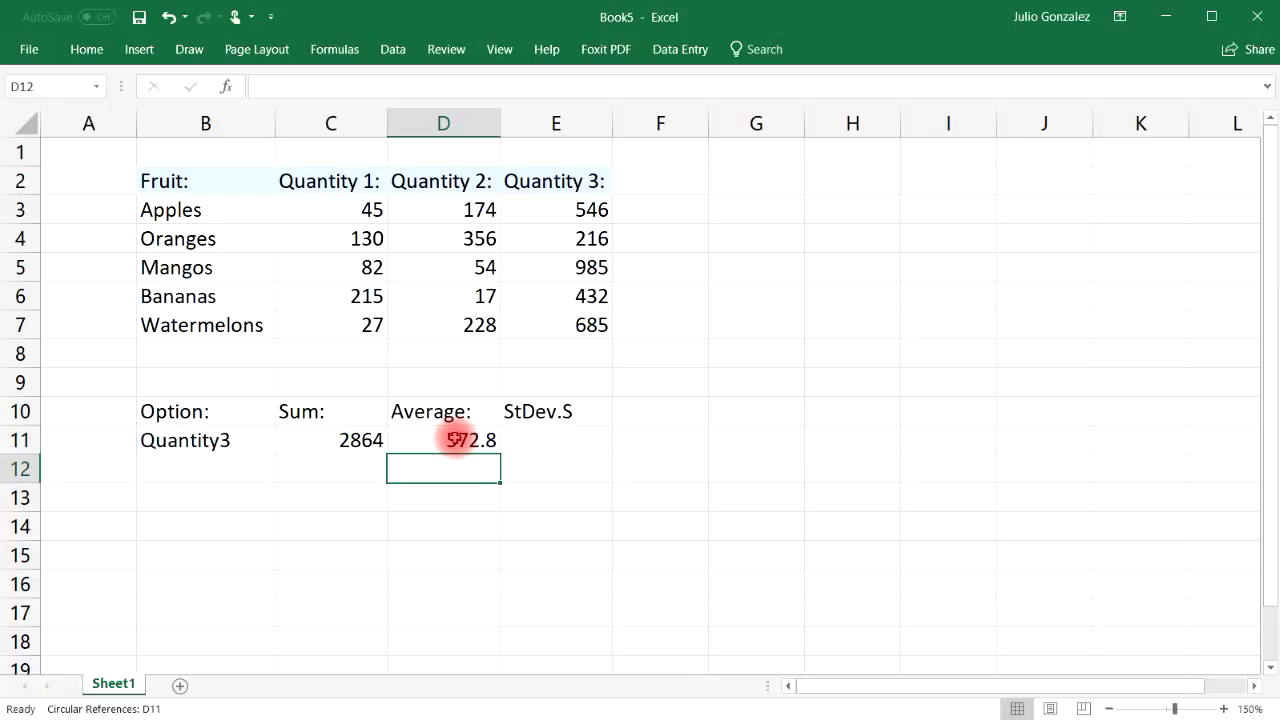
# Step: Enter the formula =STDEV.S(INDIRECT(B11)) in cell E11 under the StDev.S heading
pyautogui.click(531, 432)
pyautogui.write('=st')
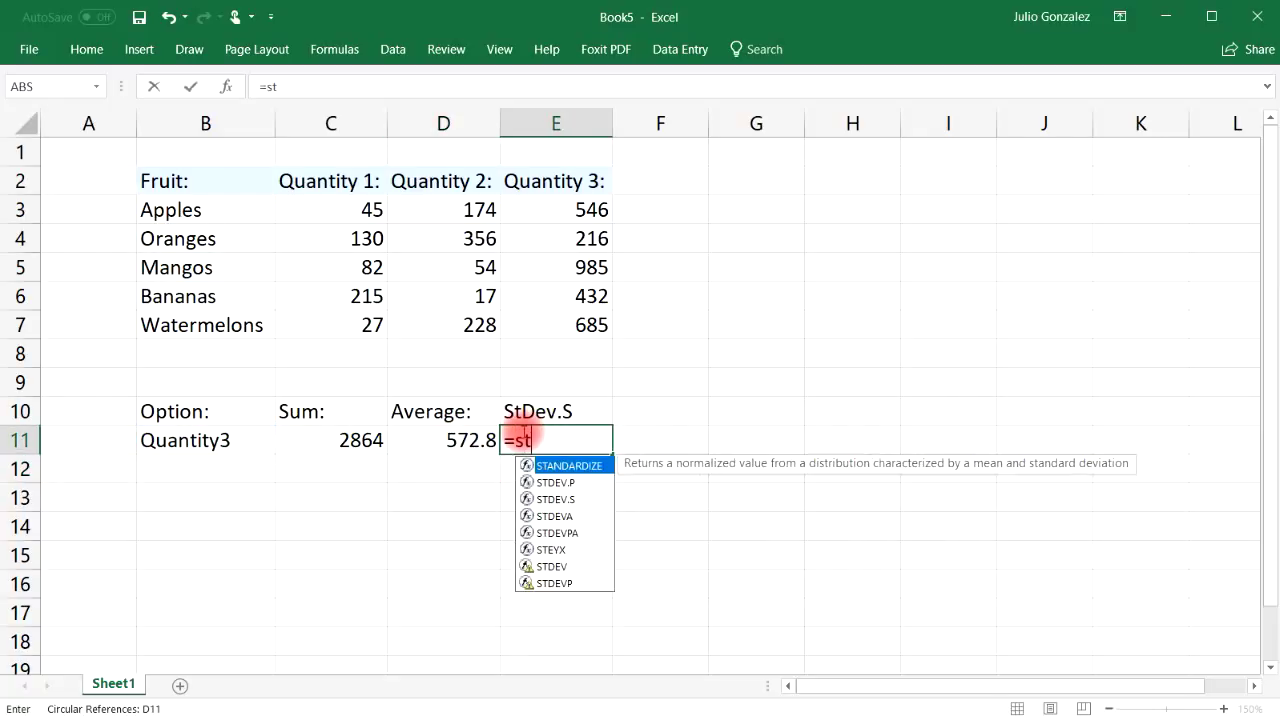
pyautogui.write('d')
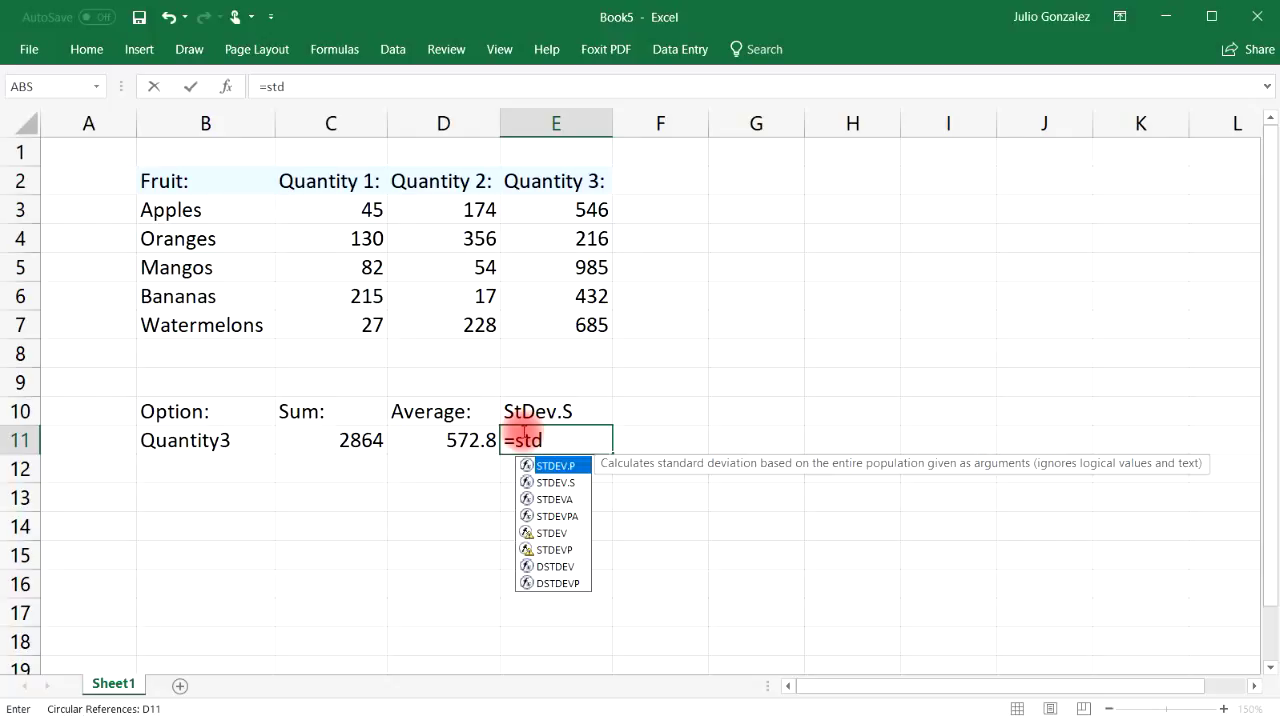
pyautogui.write('ev.s(')
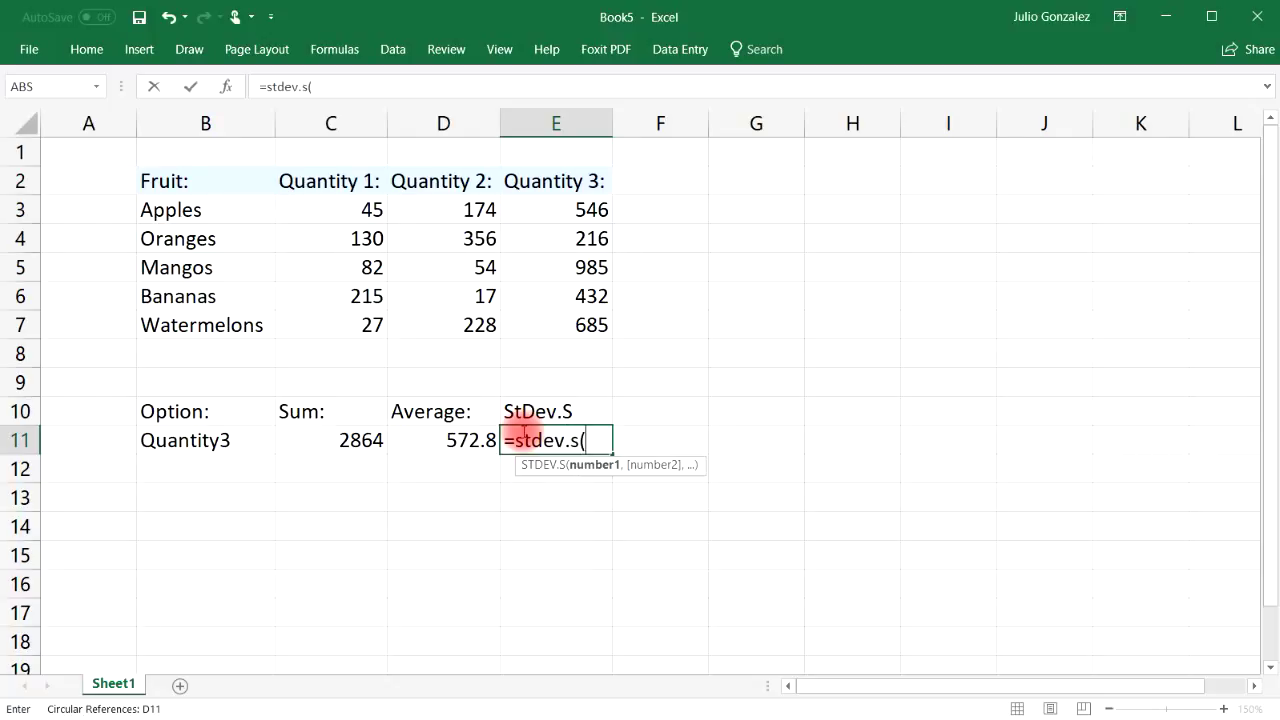
pyautogui.write('indirect(')
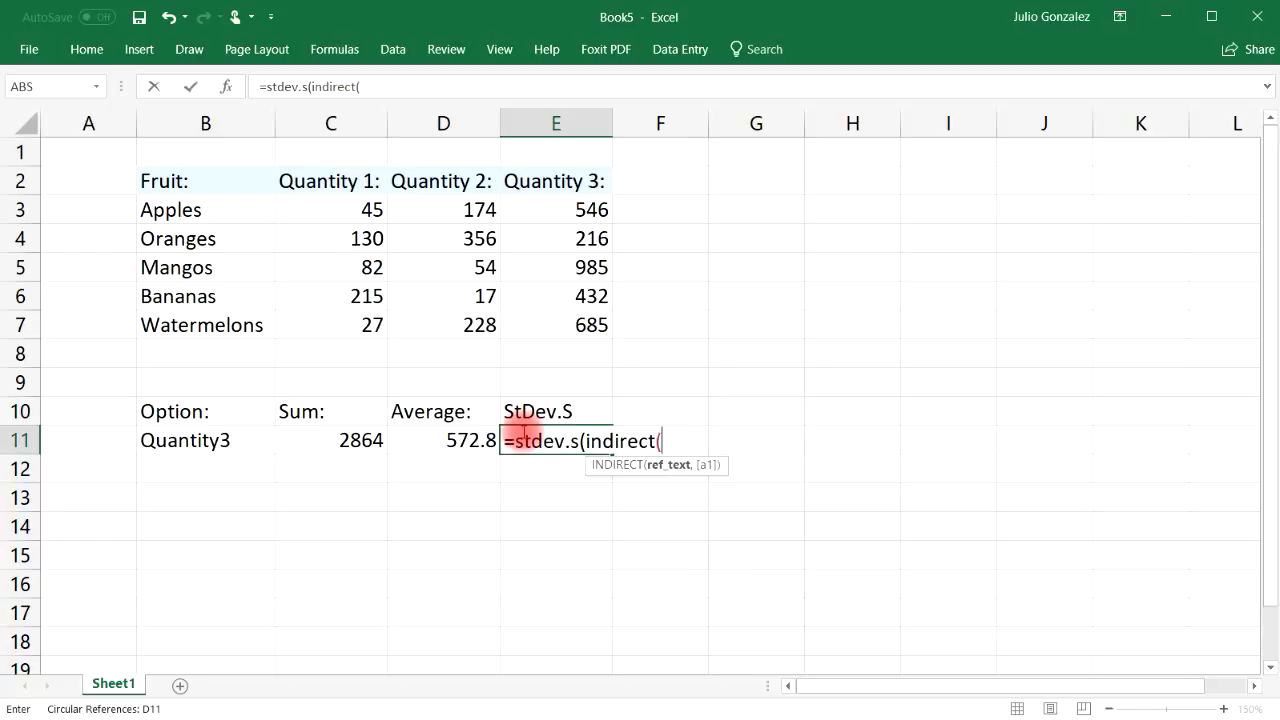
pyautogui.write('B11))')
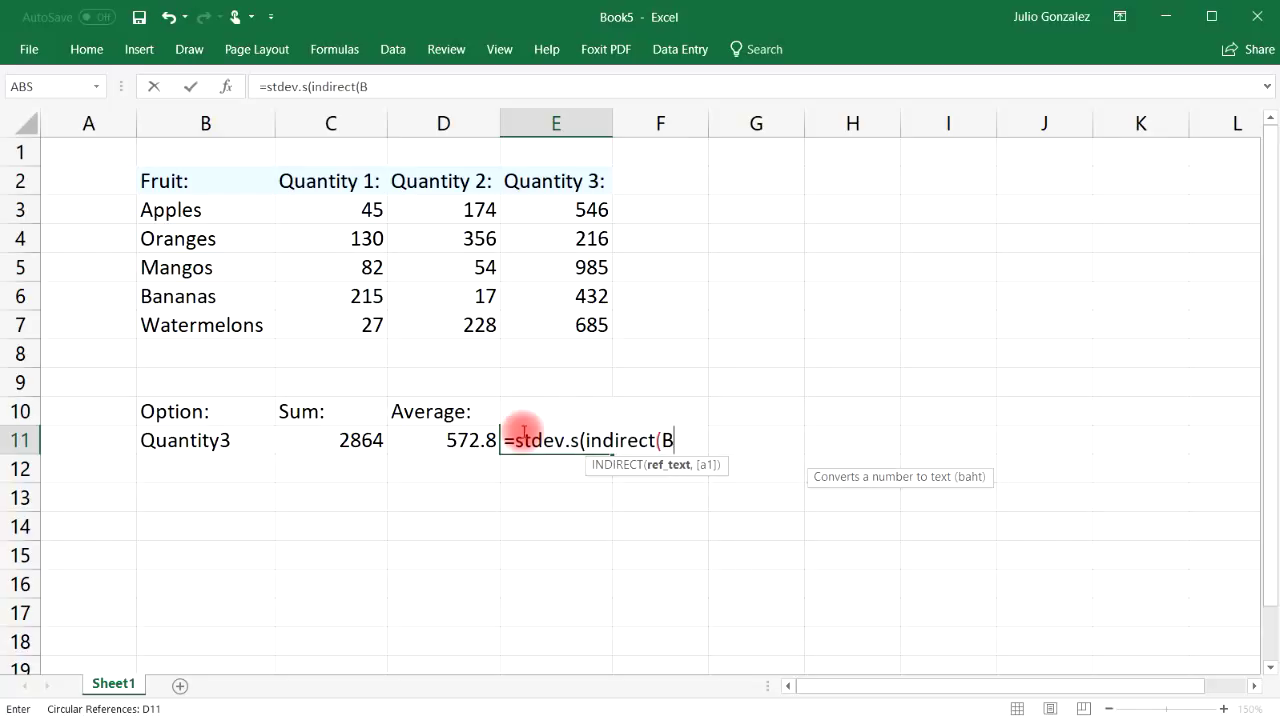
pyautogui.press('Return')
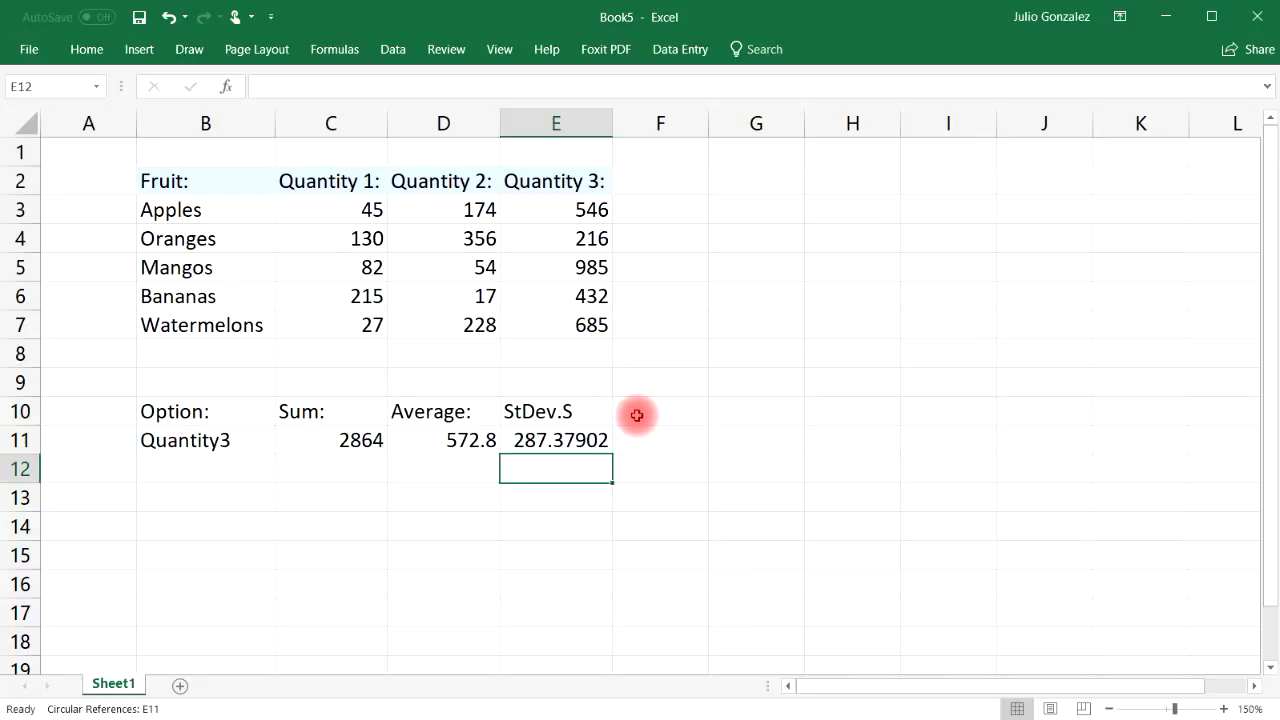
pyautogui.click(350, 412)
pyautogui.click(435, 410)
pyautogui.click(572, 411)
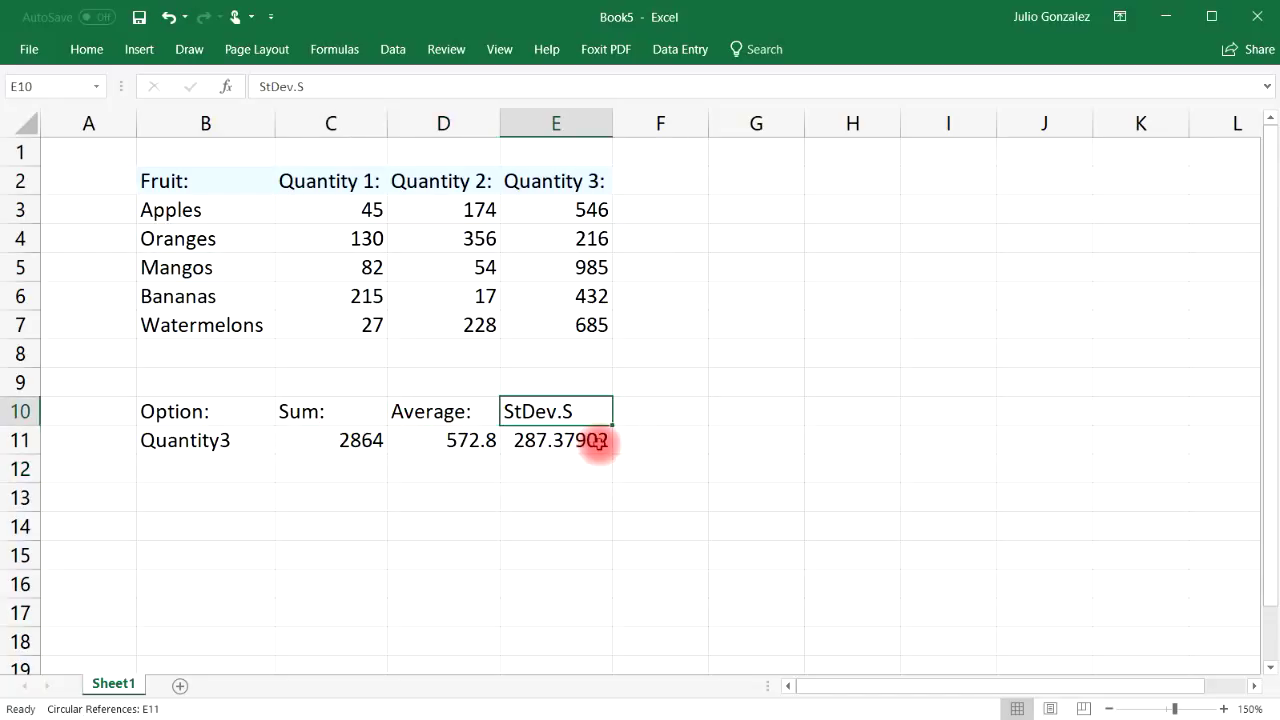
# Step: Switch the option in cell B11 to Quantity2, Quantity1, Quantity2 and back to Quantity3 to check the sum, average and standard deviation formulas
pyautogui.click(260, 450)
pyautogui.click(284, 445)
pyautogui.click(257, 486)
pyautogui.click(285, 444)
pyautogui.click(257, 466)
pyautogui.click(284, 446)
pyautogui.click(266, 484)
pyautogui.click(285, 445)
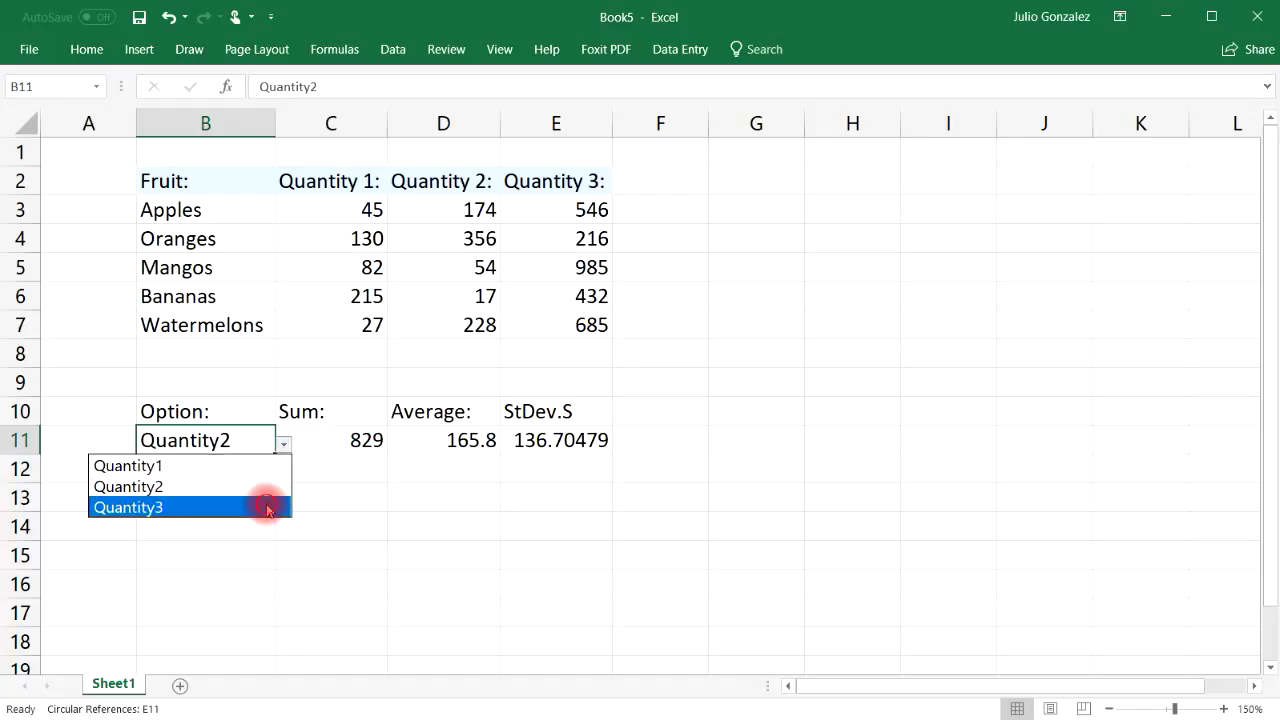
pyautogui.click(267, 508)
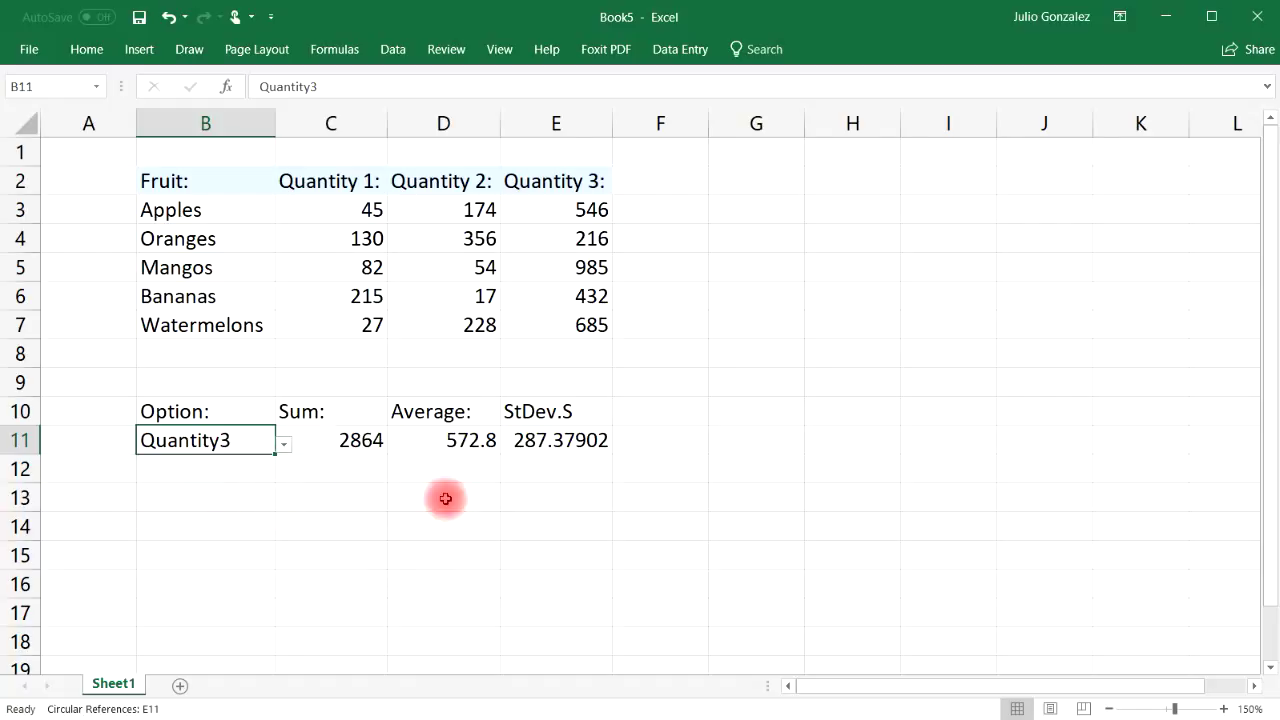
pyautogui.click(655, 413)
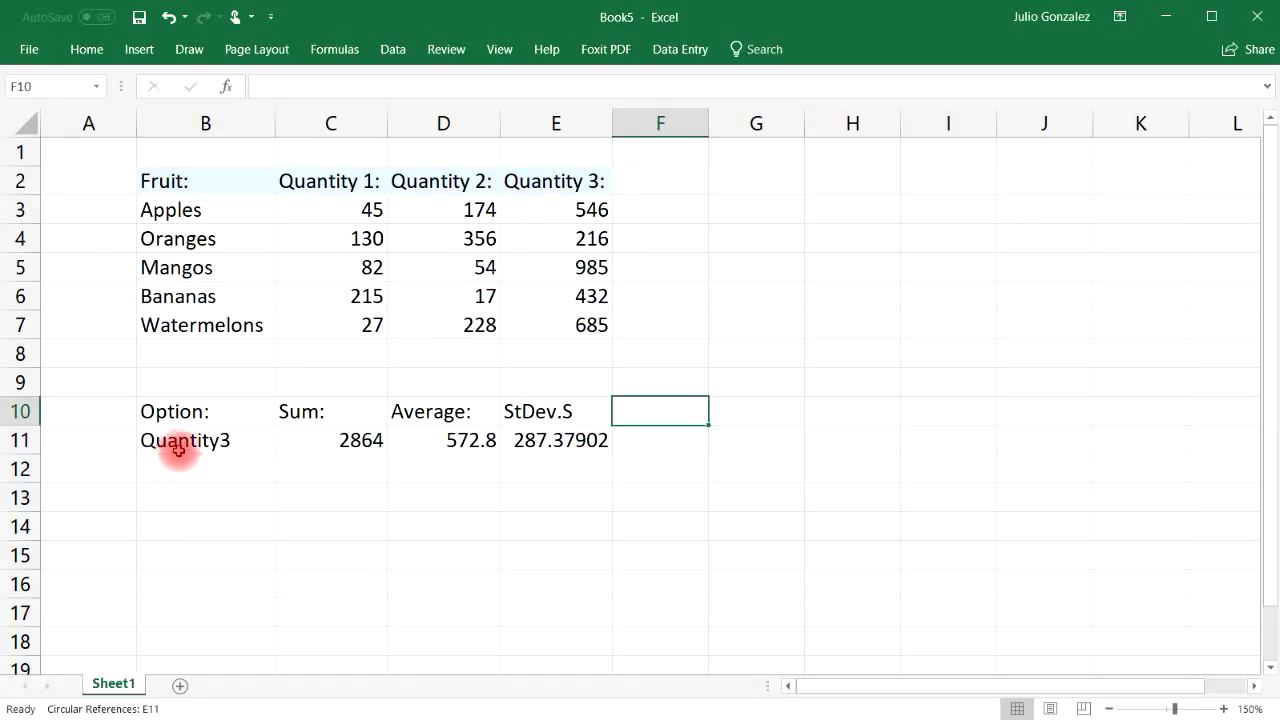
pyautogui.click(245, 440)
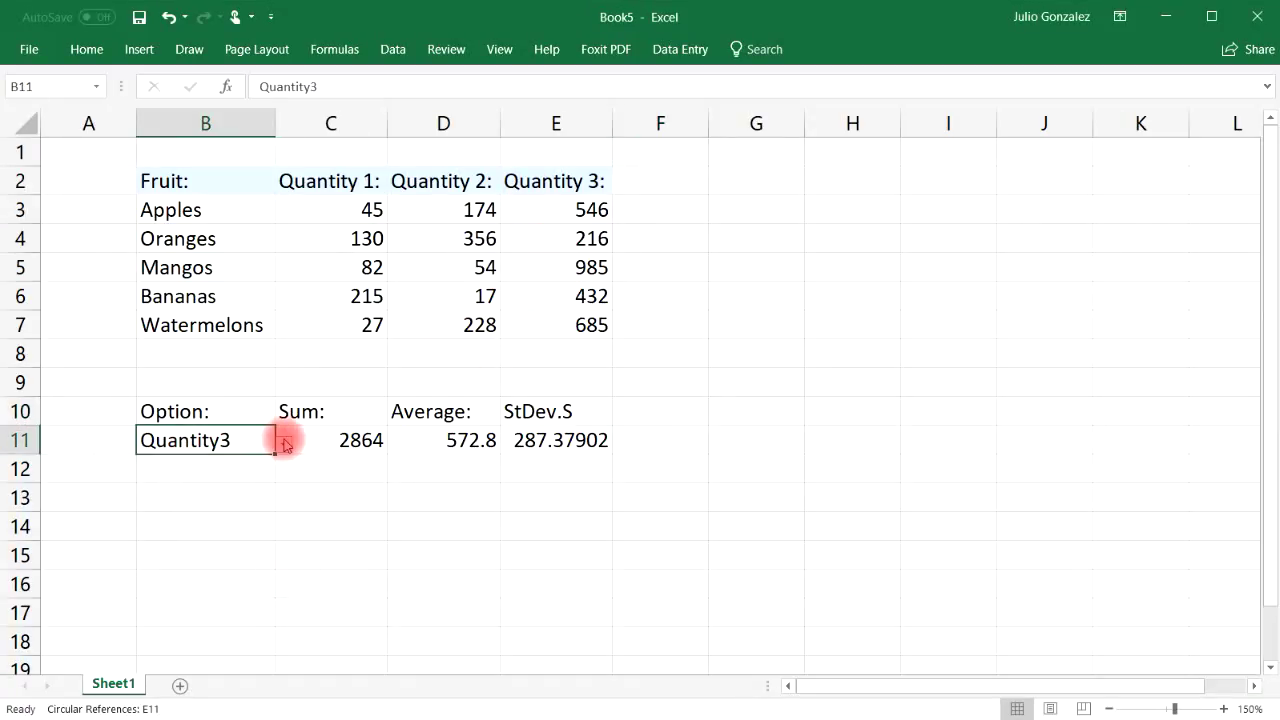
# Step: Fill the option cell B11 with the standard light blue color
pyautogui.click(96, 56)
pyautogui.click(297, 116)
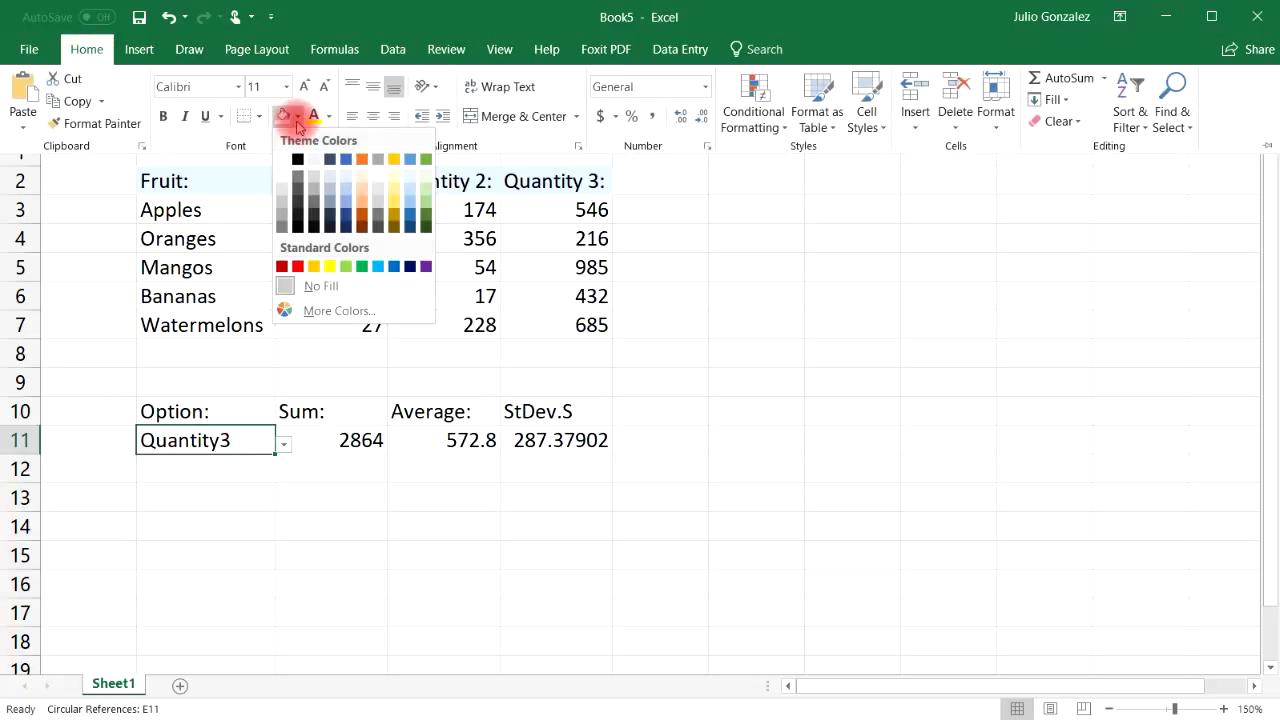
pyautogui.click(379, 266)
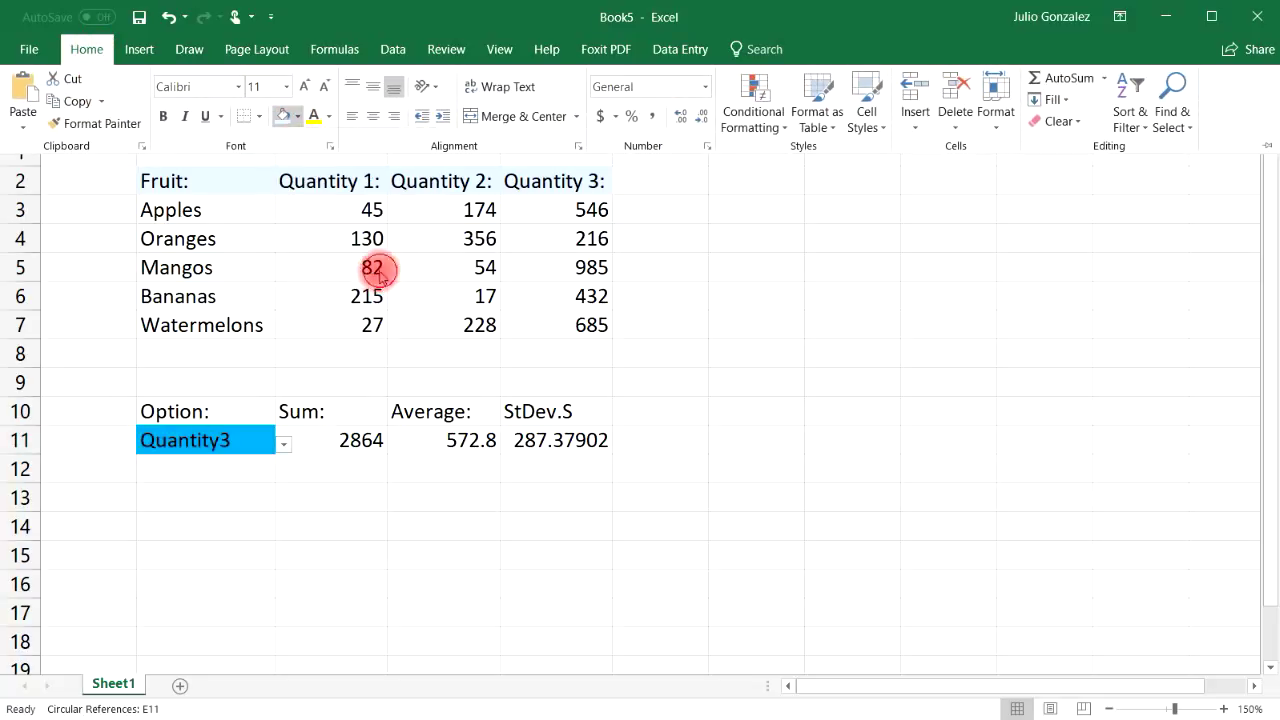
# Step: Fill the result cells C11:E11 with yellow and keep their text black
pyautogui.click(315, 440)
pyautogui.moveTo(315, 438); pyautogui.dragTo(560, 440)
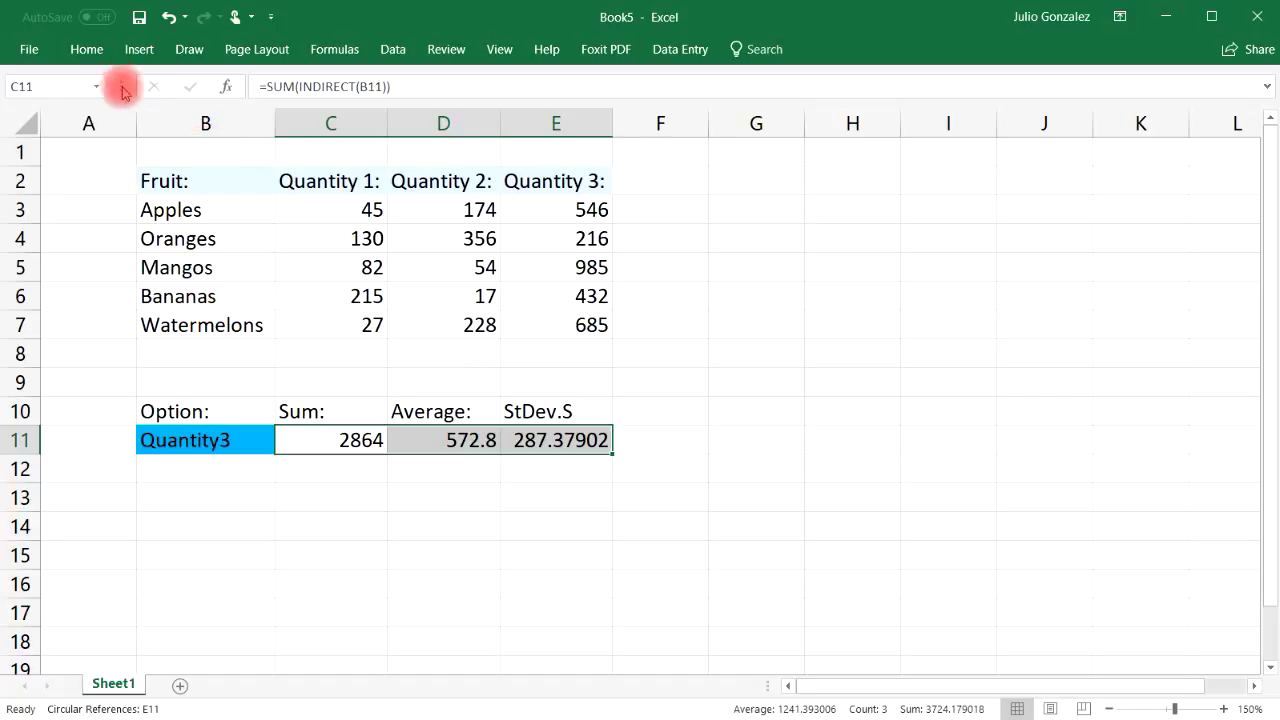
pyautogui.click(95, 50)
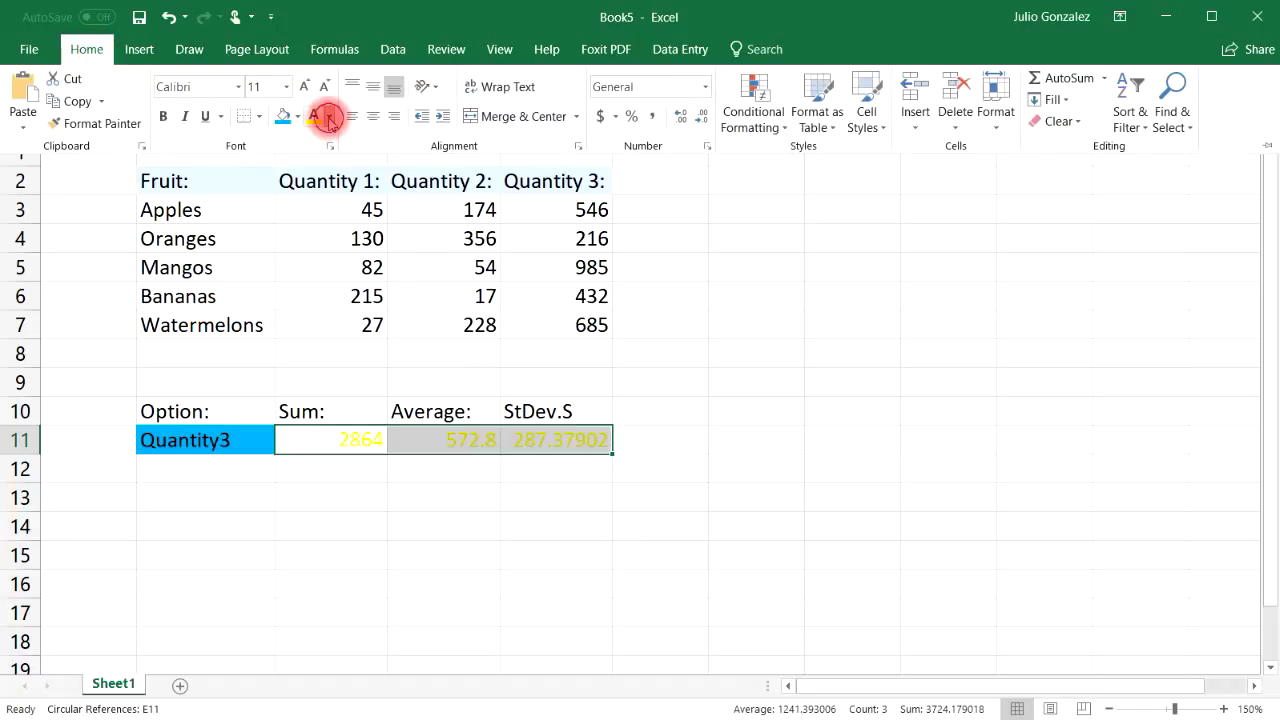
pyautogui.click(330, 118)
pyautogui.click(332, 137)
pyautogui.click(296, 118)
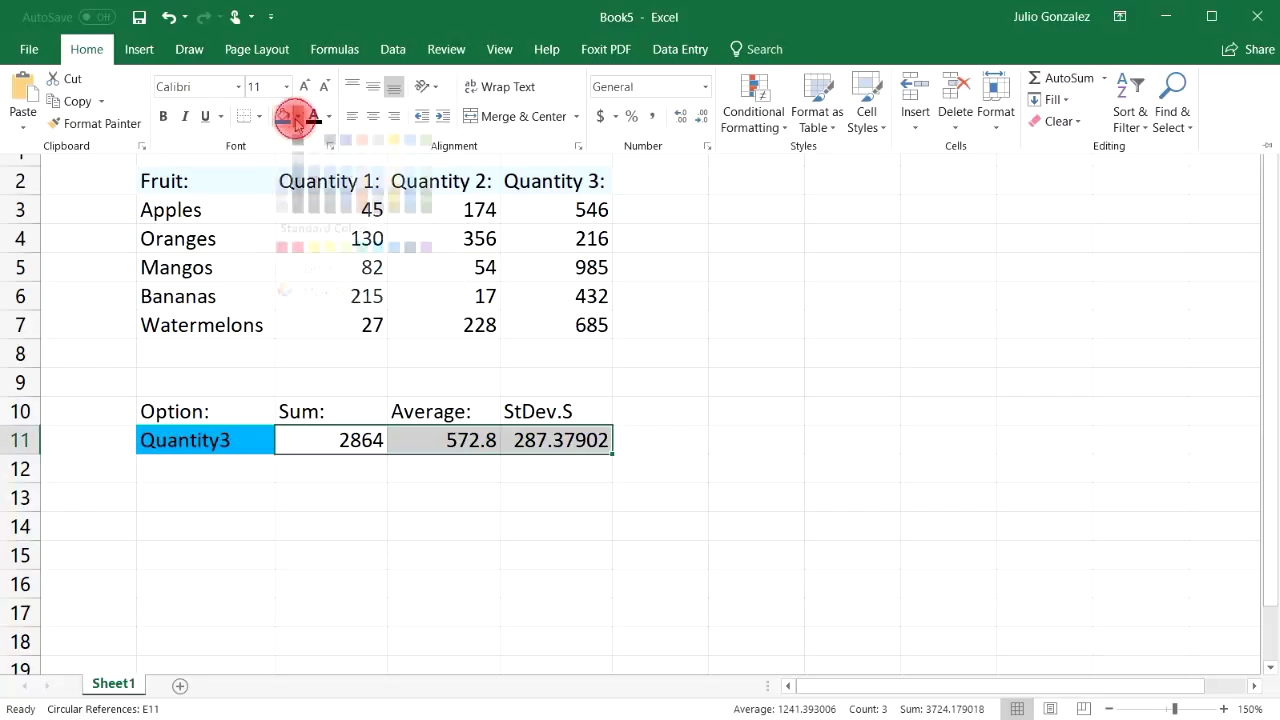
pyautogui.click(331, 263)
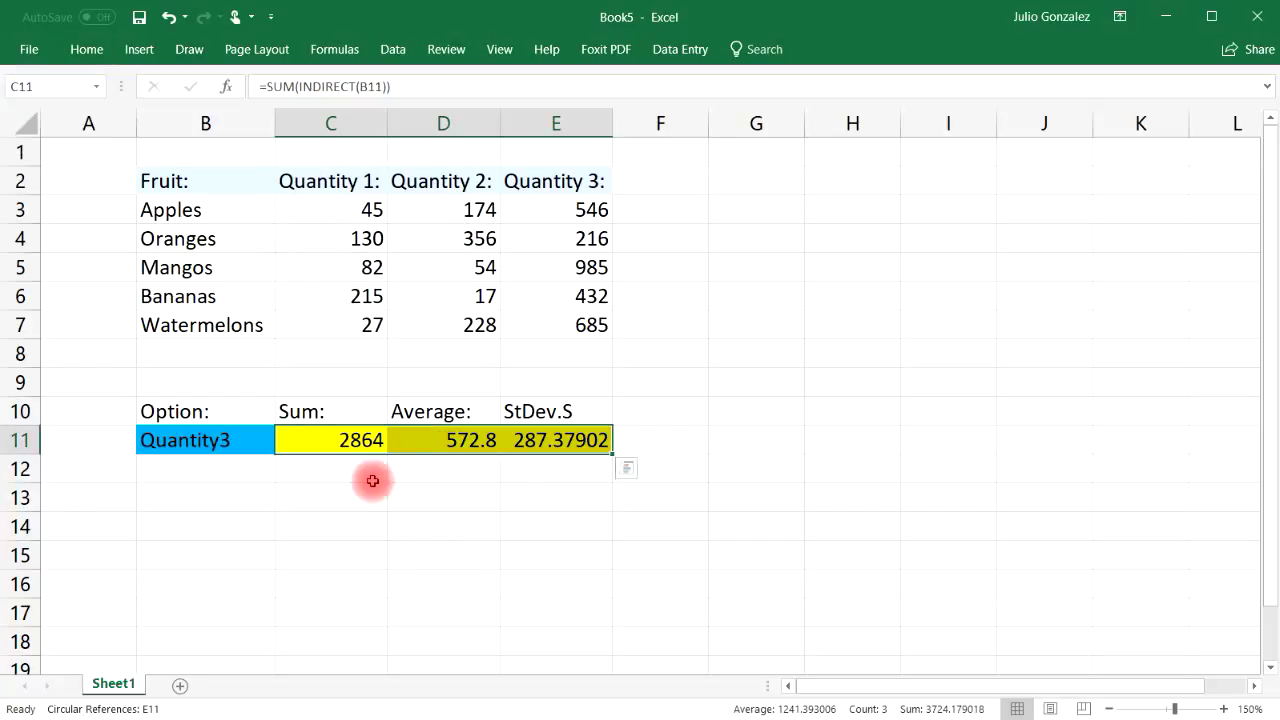
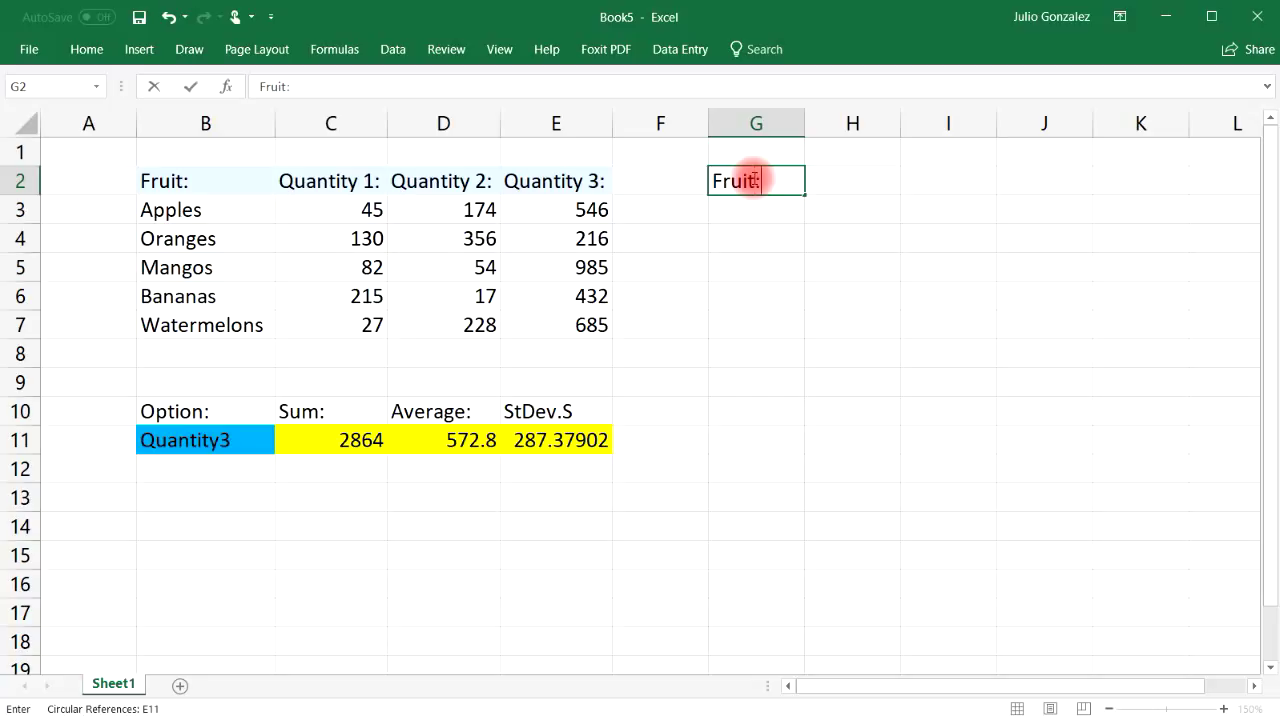
# Step: Enter the heading Fruit: in G2 and list Apples, Oranges and Mangos beneath it in G3:G5
pyautogui.press('Return')
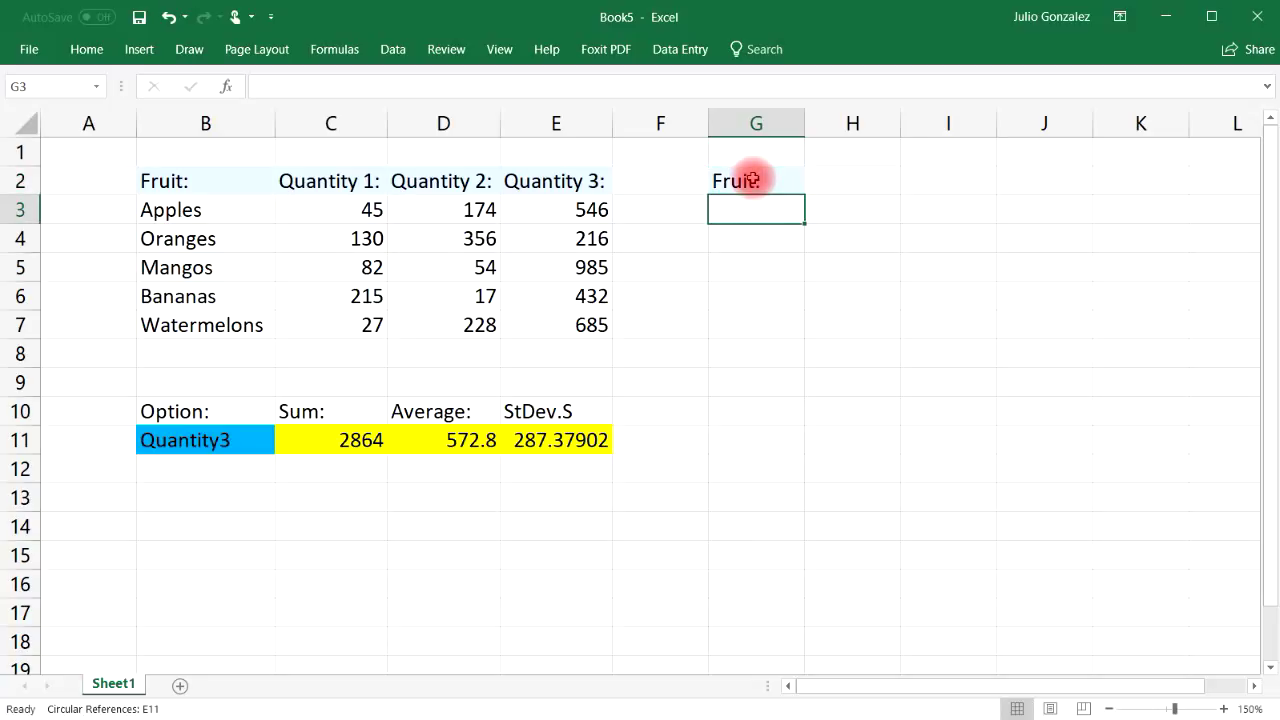
pyautogui.write('Apples')
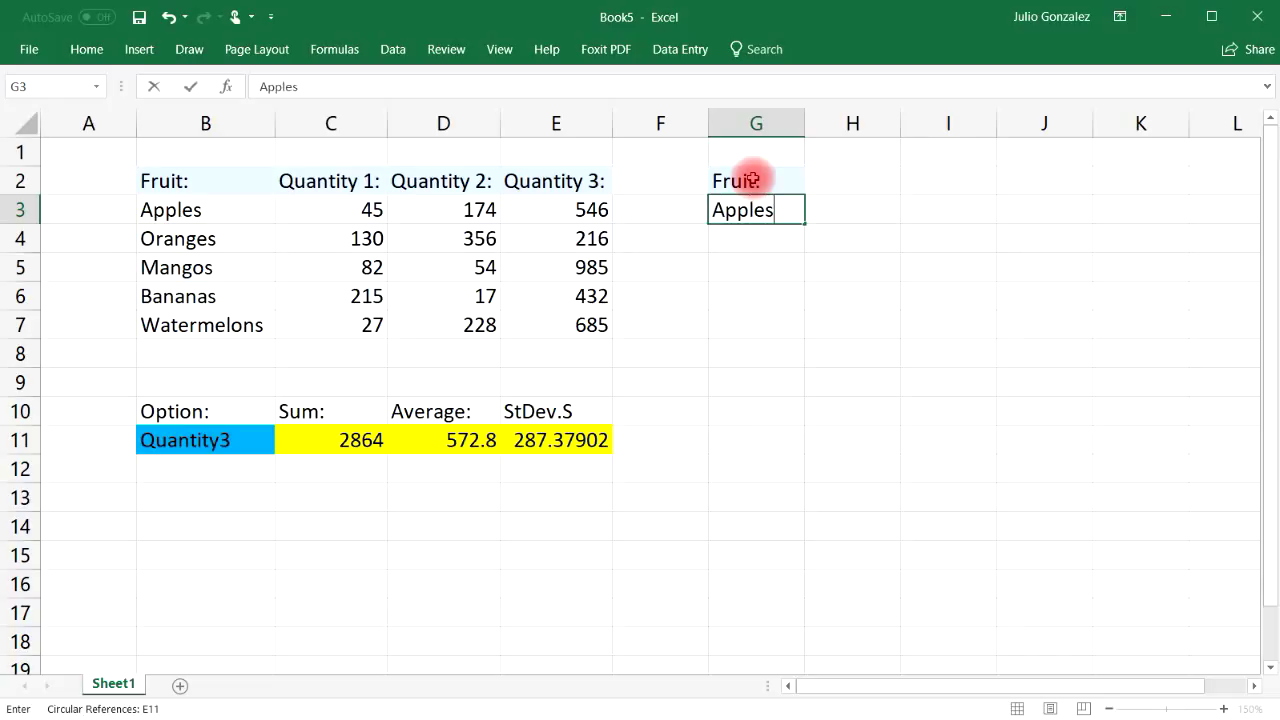
pyautogui.press('Left')
pyautogui.press('Down')
pyautogui.press('Right')
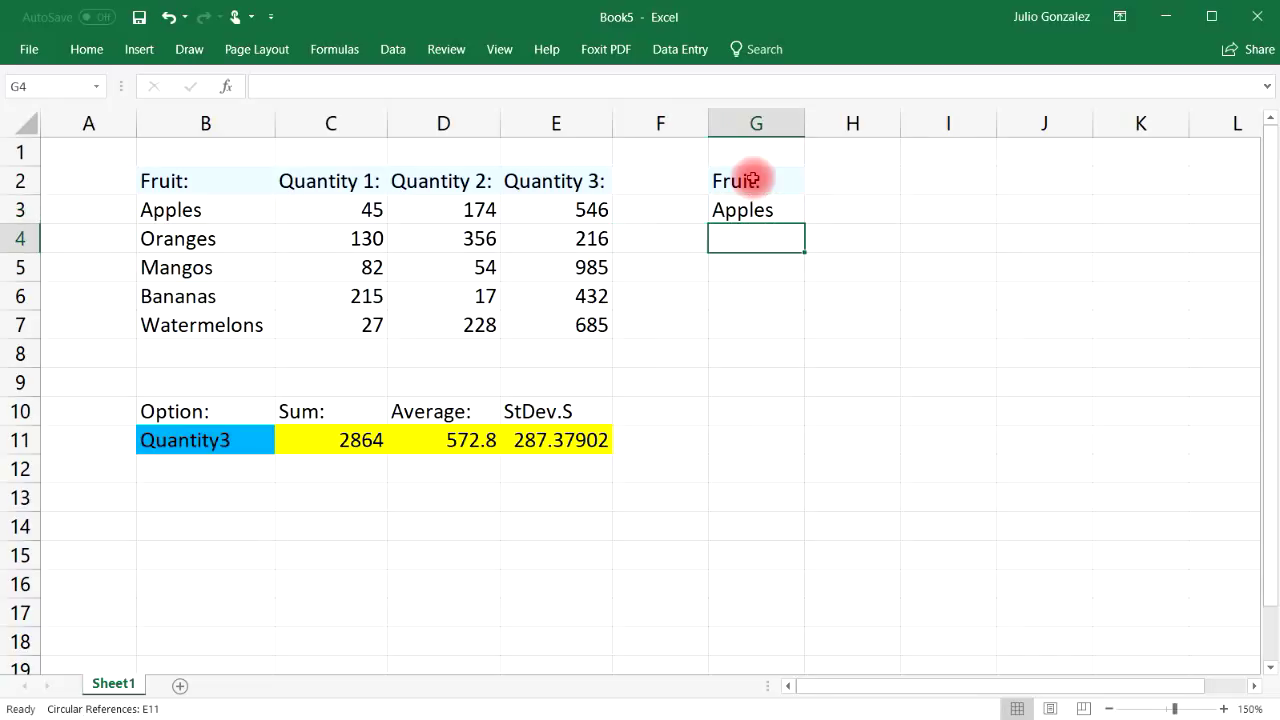
pyautogui.write('Oranges')
pyautogui.press('Return')
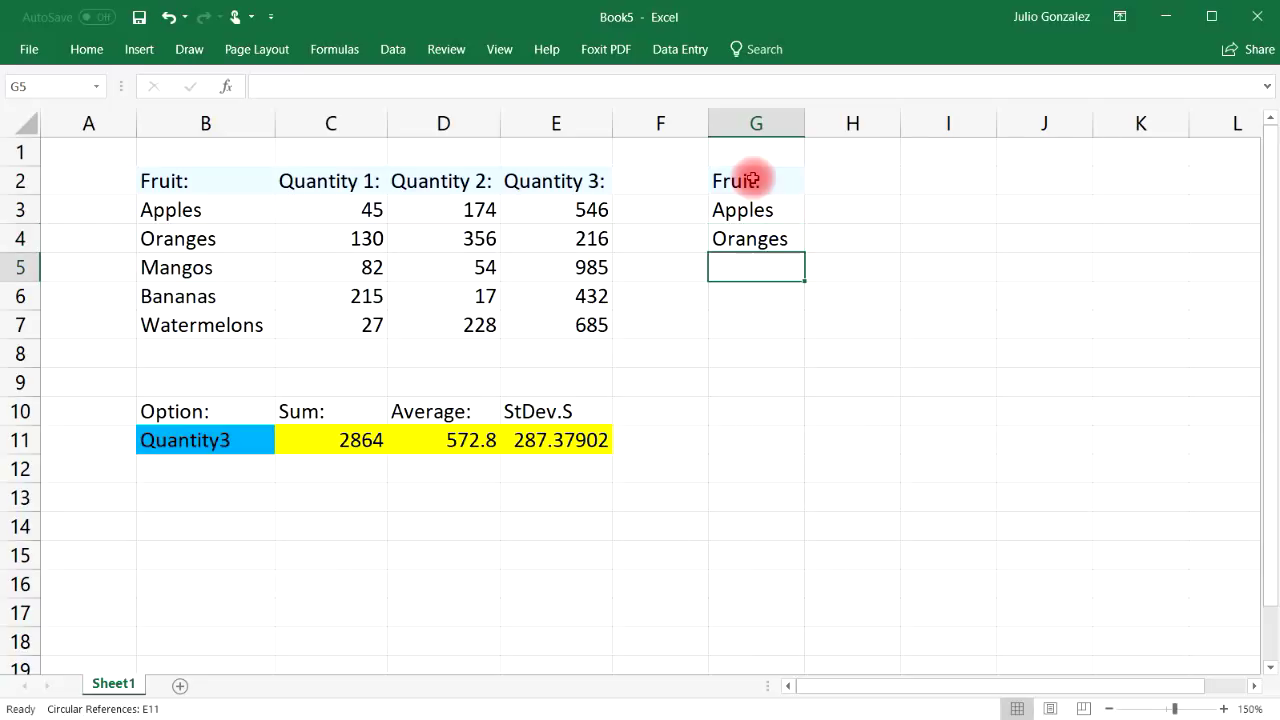
pyautogui.write('Mango')
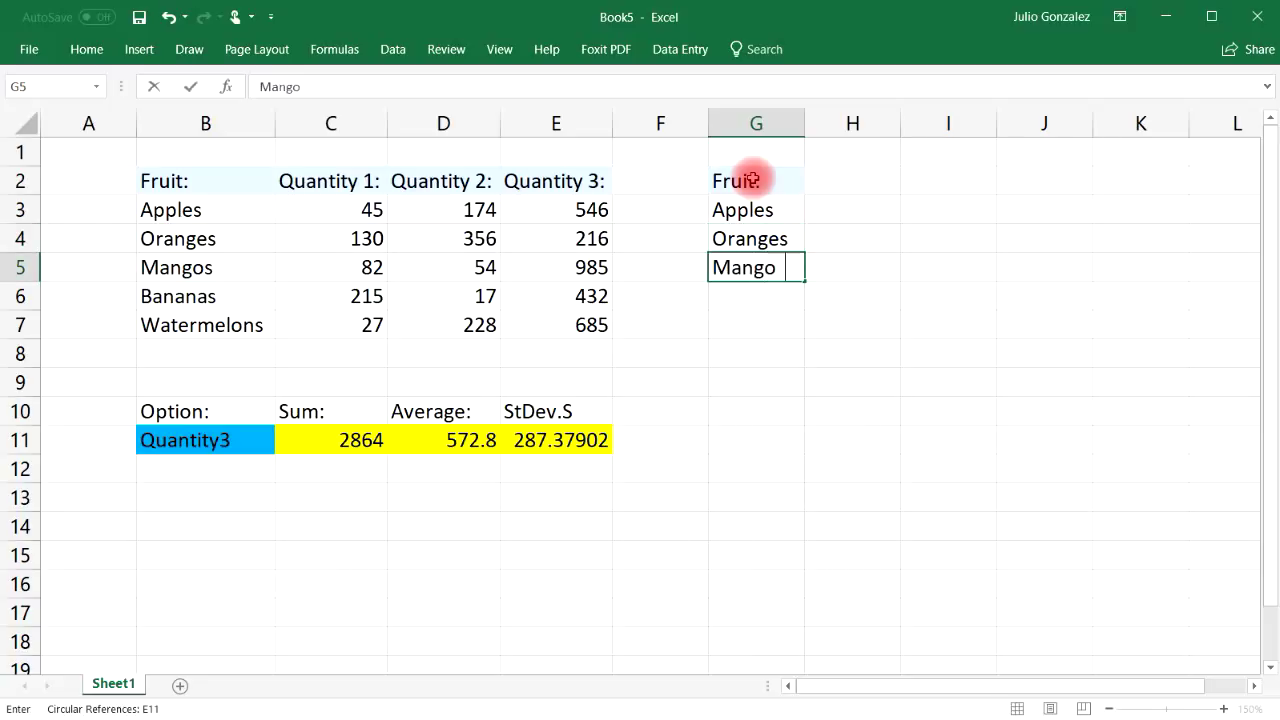
pyautogui.press('Tab')
# Step: Enter the heading Apples: in H2 with the colors Red and Green beneath it in H3:H4
pyautogui.press('Up')
pyautogui.press('Up')
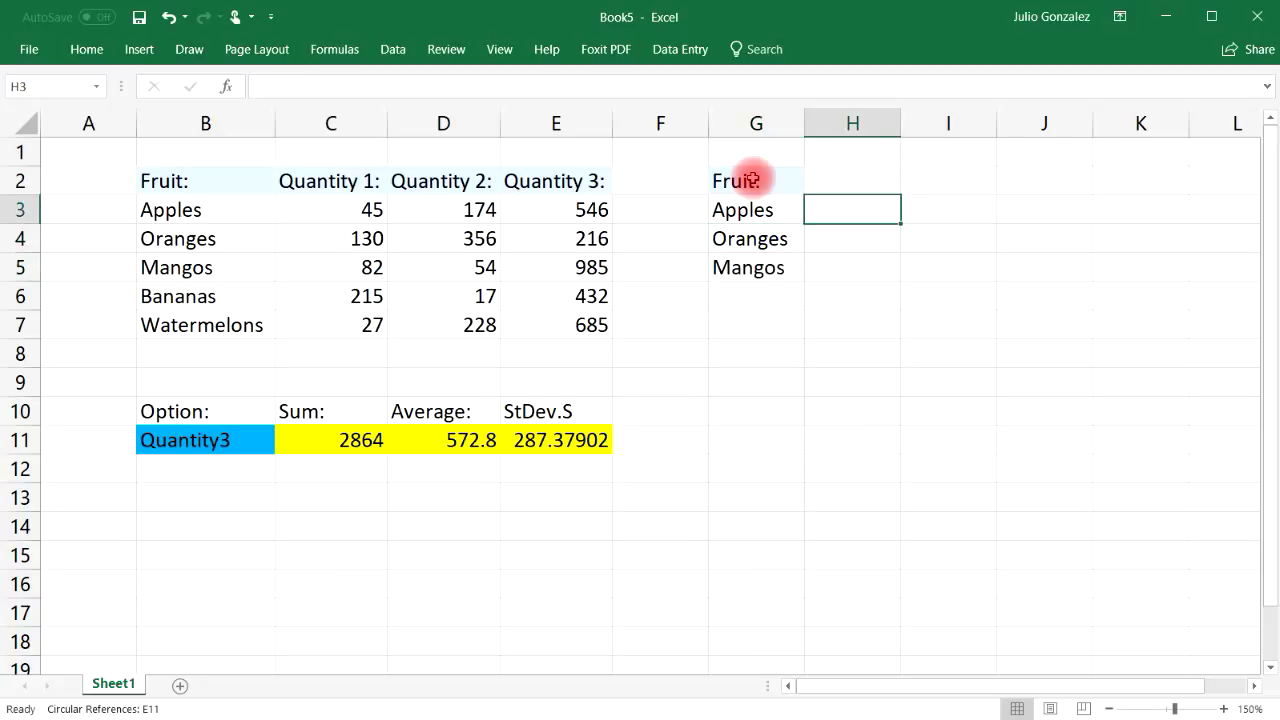
pyautogui.press('Up')
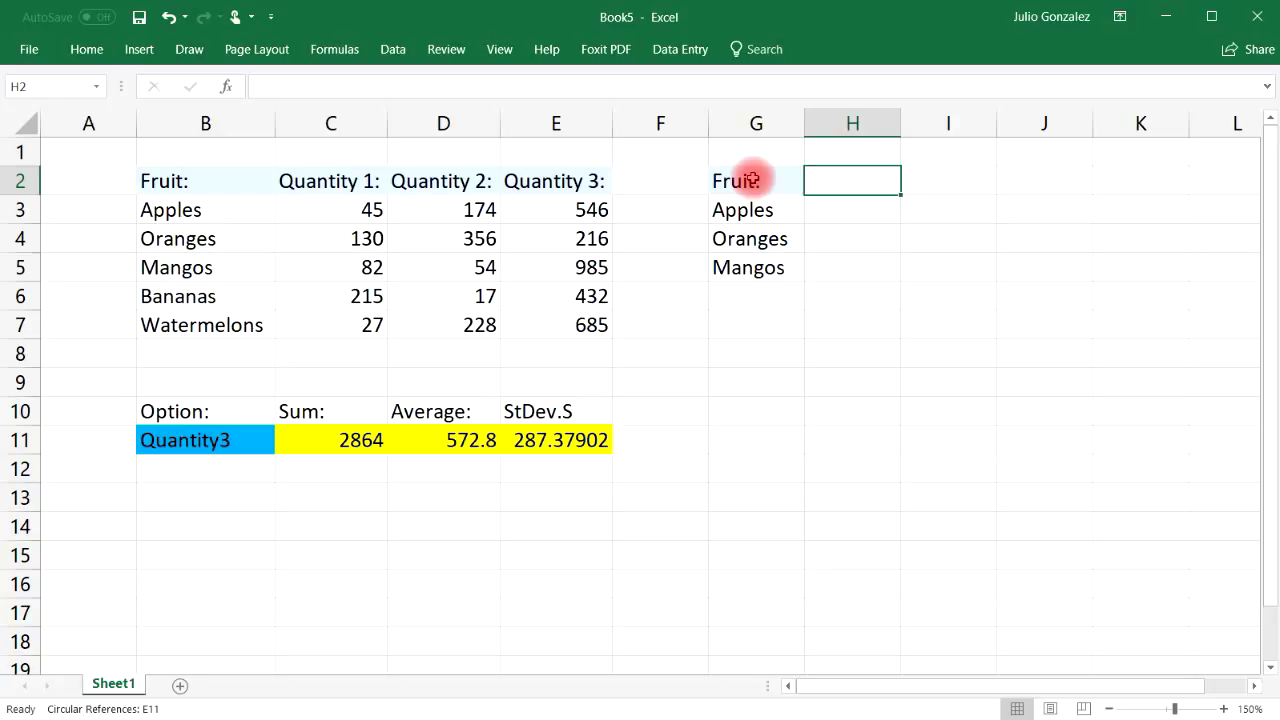
pyautogui.write('Col')
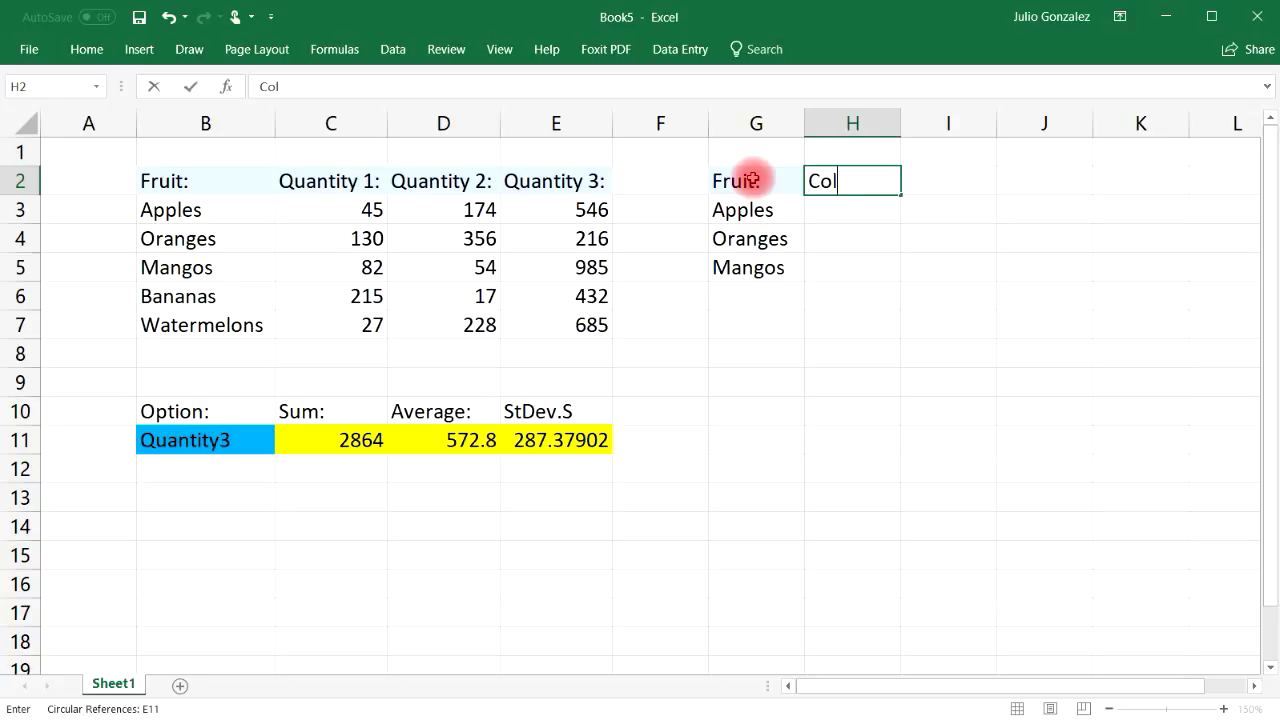
pyautogui.write('Apples:')
pyautogui.press('Return')
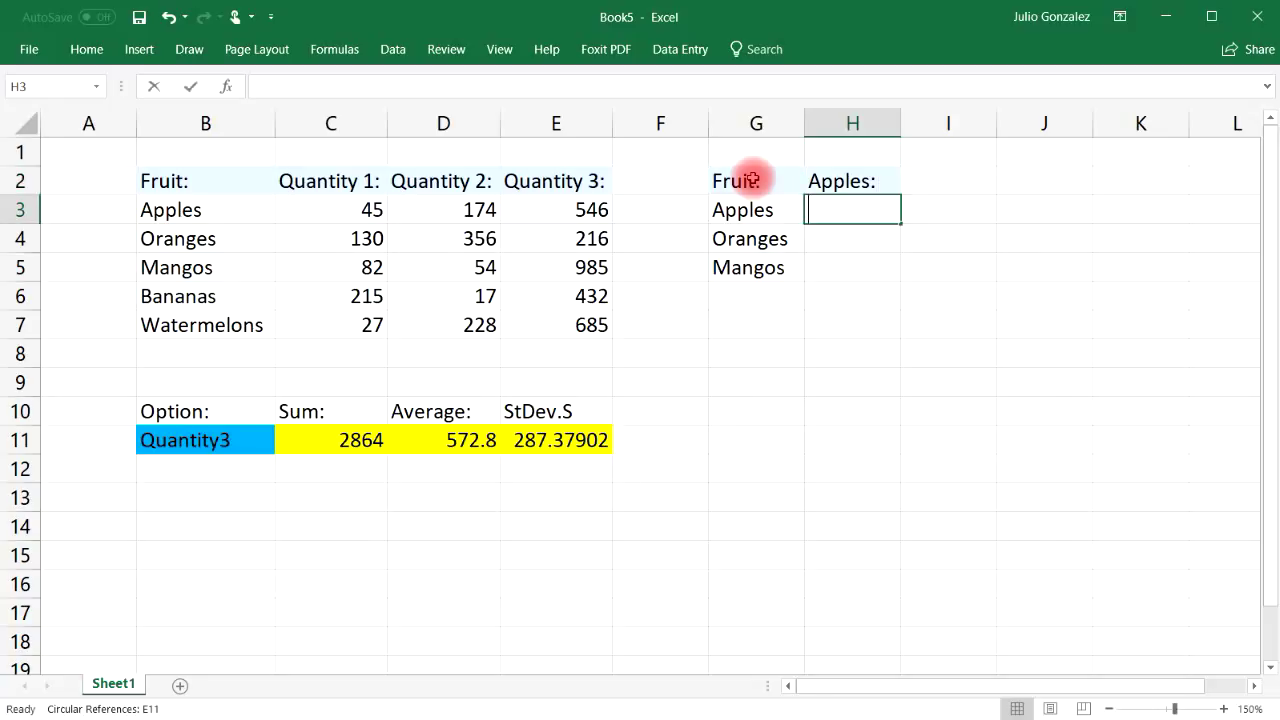
pyautogui.write('Red')
pyautogui.press('Return')
pyautogui.write('Green')
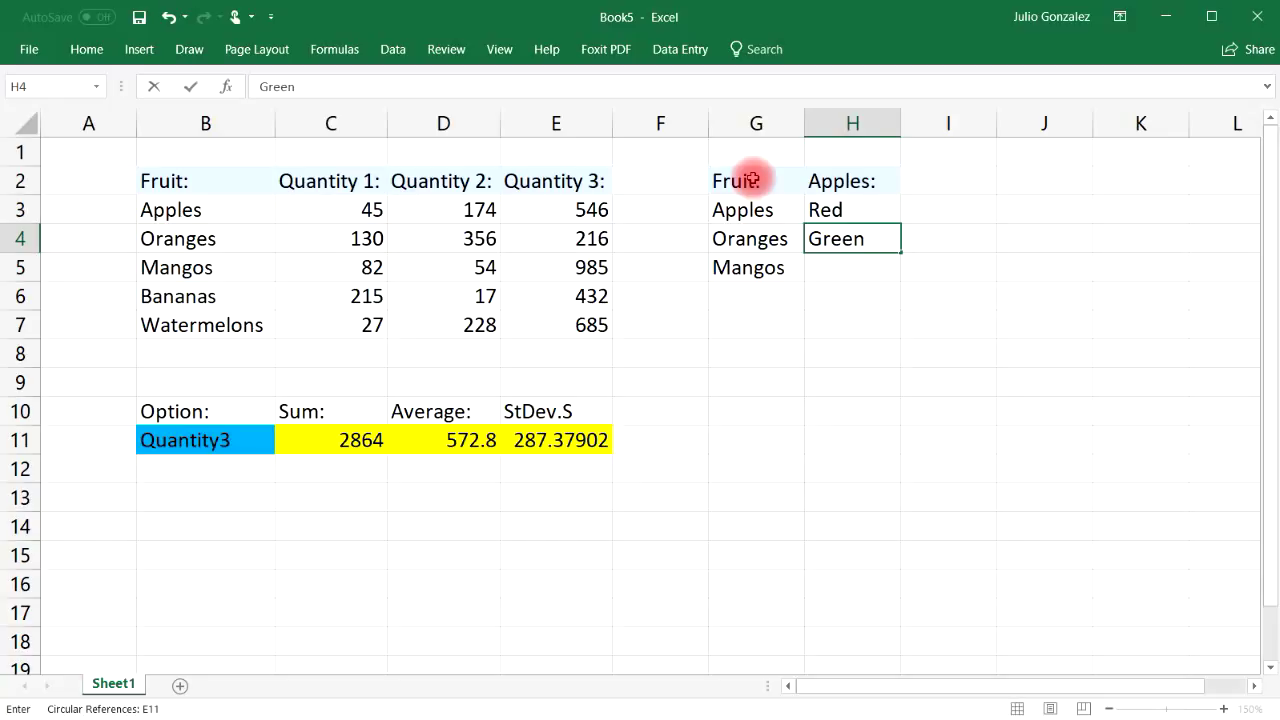
pyautogui.press('Tab')
# Step: Enter the heading Oranges: in I2 with the colors Orange, Yellow and Green beneath it in I3:I5
pyautogui.press('Up')
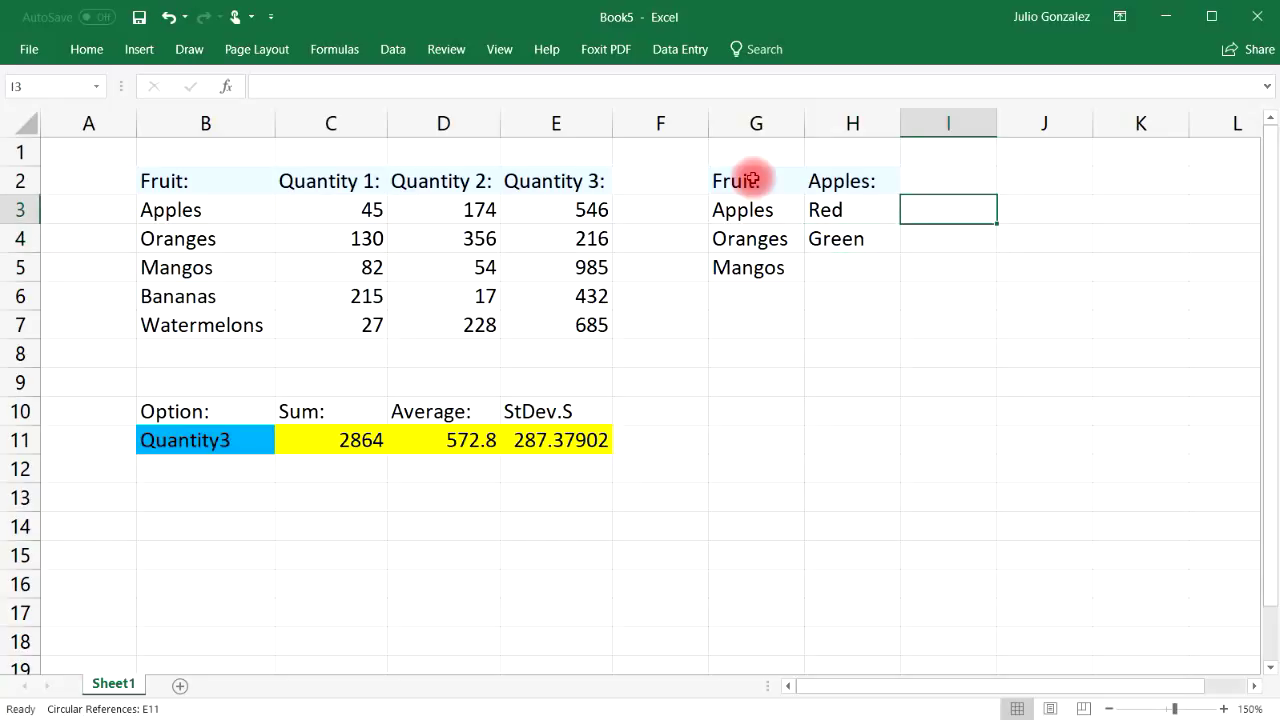
pyautogui.press('Up')
pyautogui.write('Oranges')
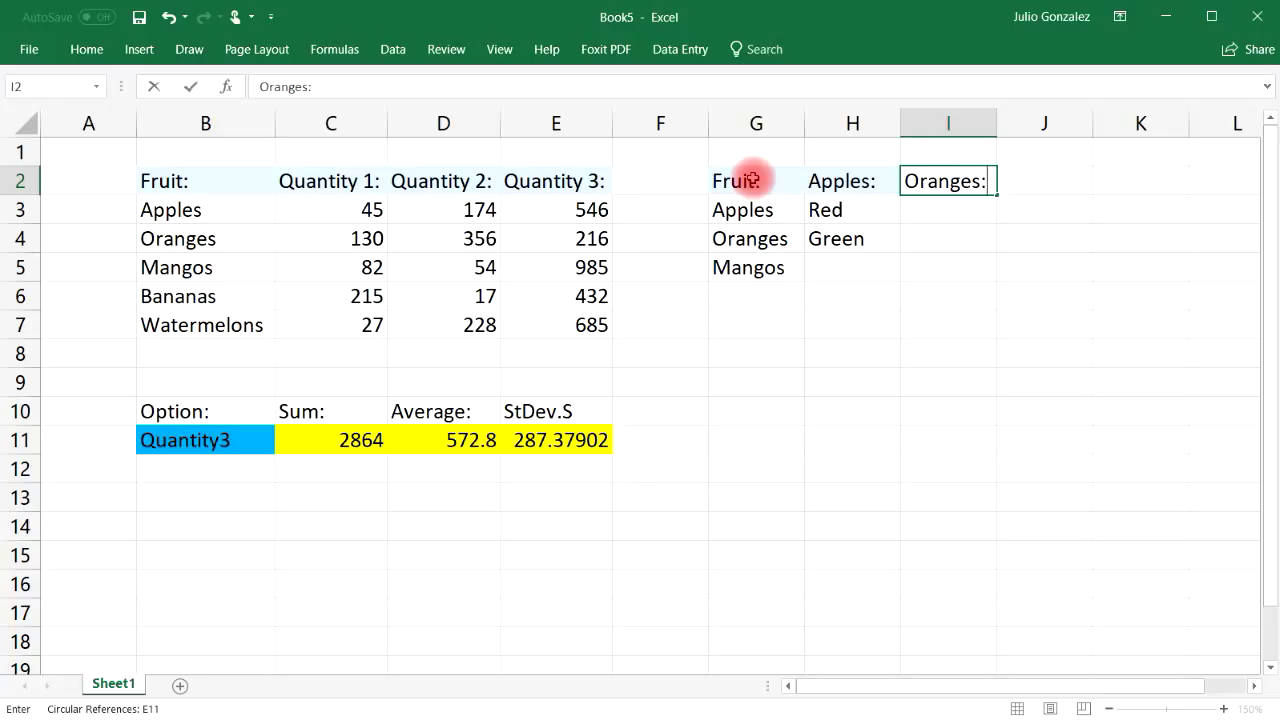
pyautogui.write(':')
pyautogui.press('Return')
pyautogui.write('Oran')
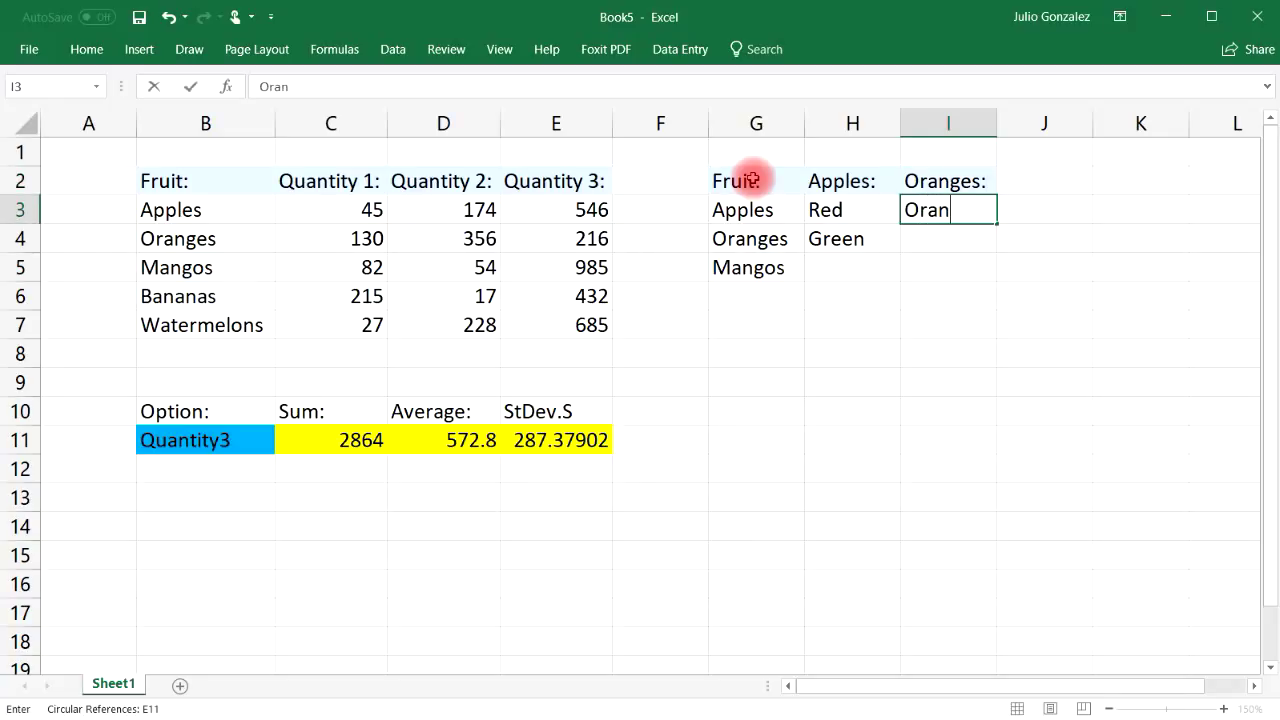
pyautogui.write('ge')
pyautogui.press('Return')
pyautogui.press('Return')
pyautogui.press('Up')
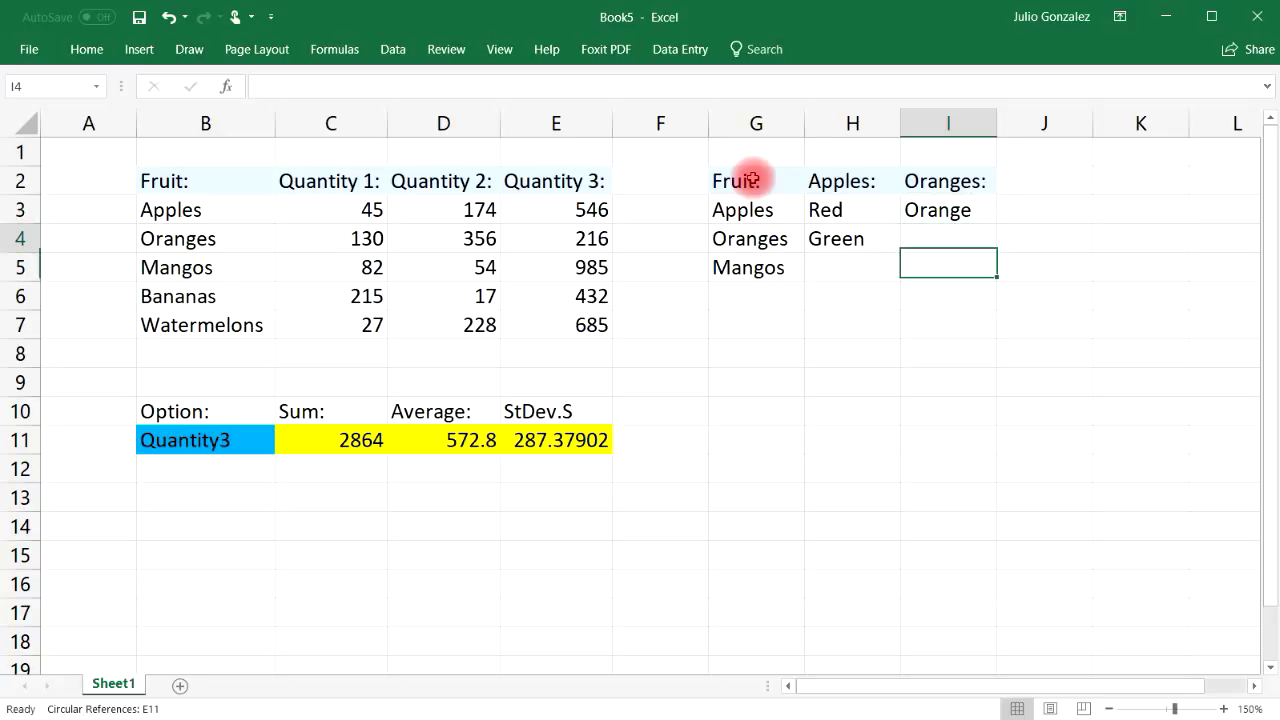
pyautogui.write('Yellow')
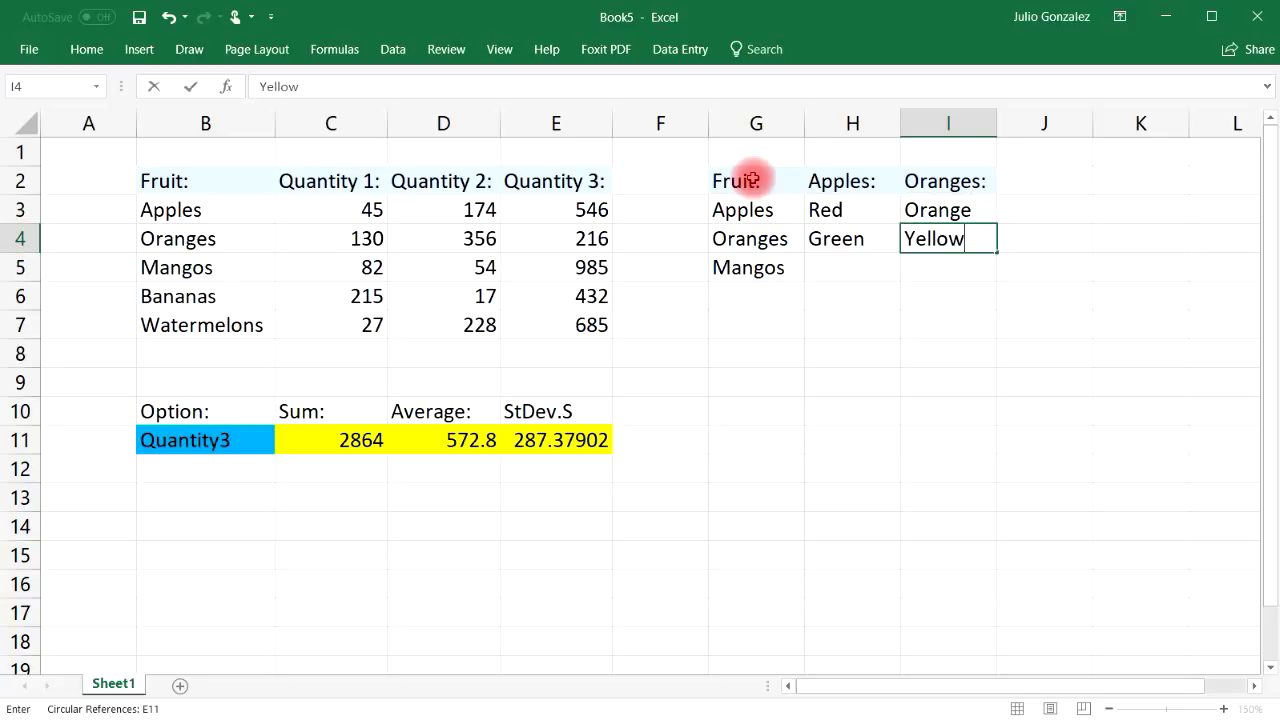
pyautogui.press('Return')
pyautogui.write('Gree')
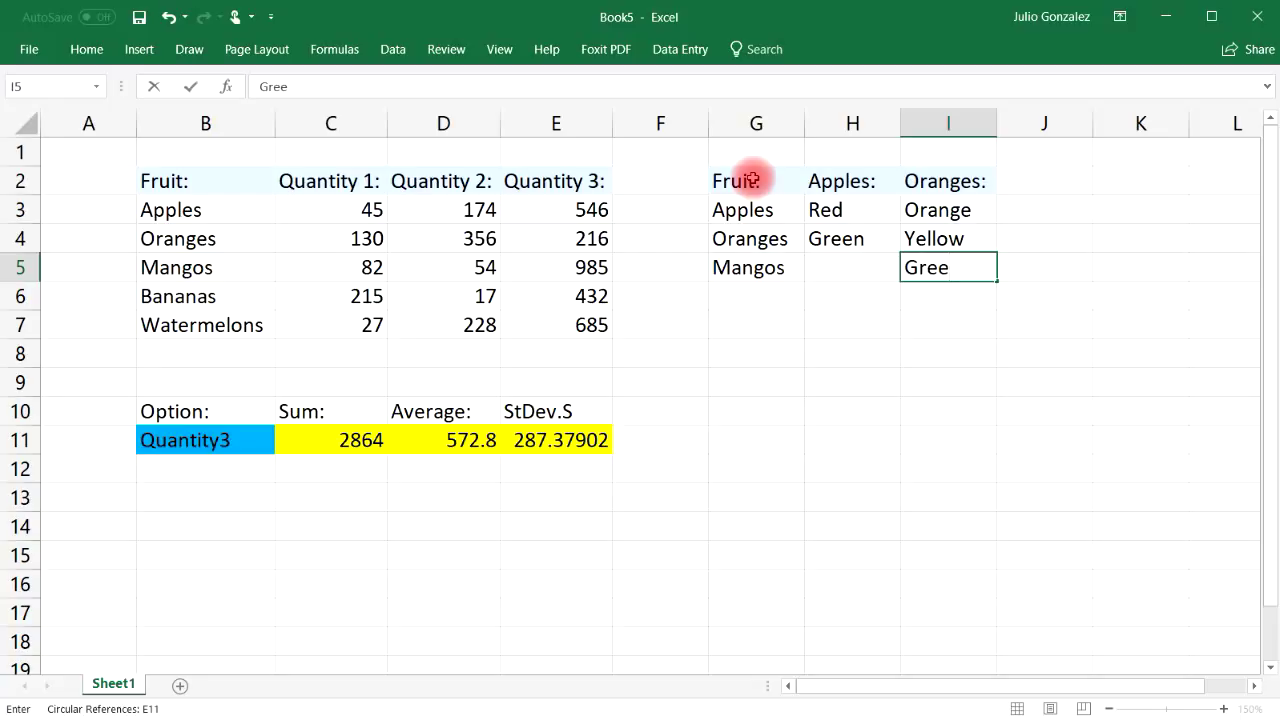
pyautogui.write('nn')
pyautogui.press('Tab')
# Step: Enter the heading Mangos: in J2 with the colors Red, Yellow, Orange and Green beneath it in J3:J6
pyautogui.press('Up')
pyautogui.press('Up')
pyautogui.press('Up')
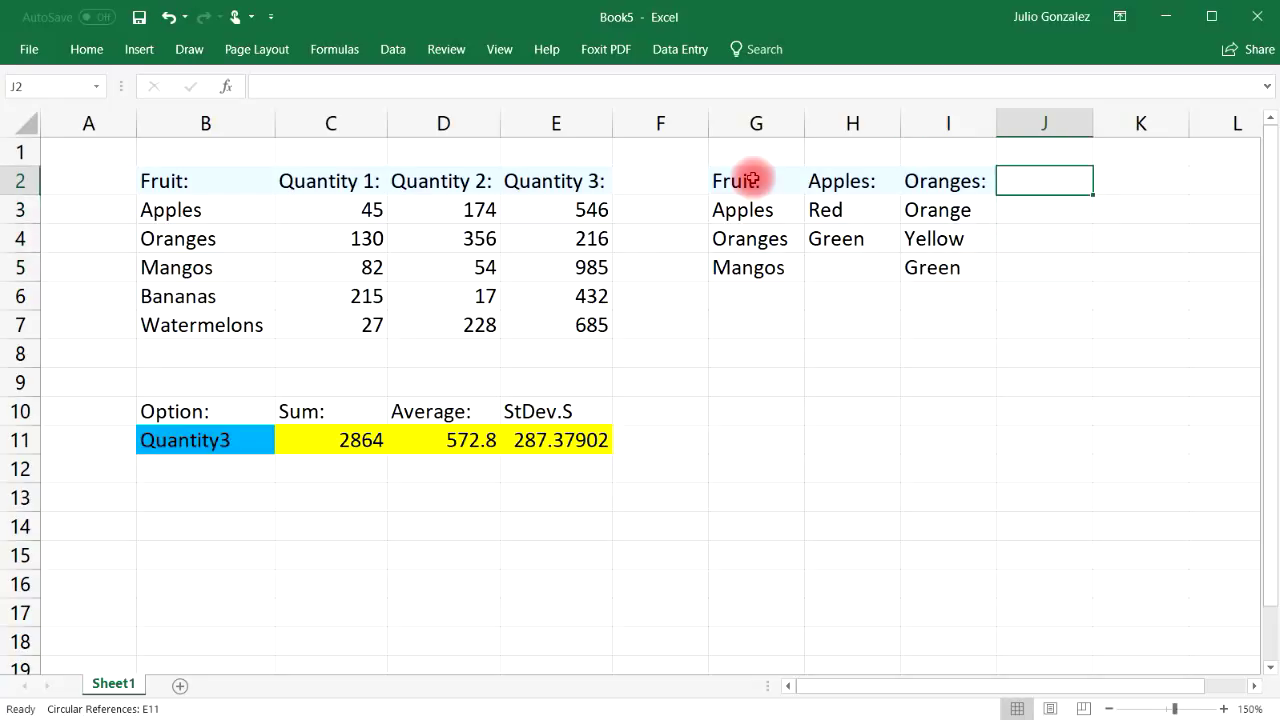
pyautogui.write('Mangos:')
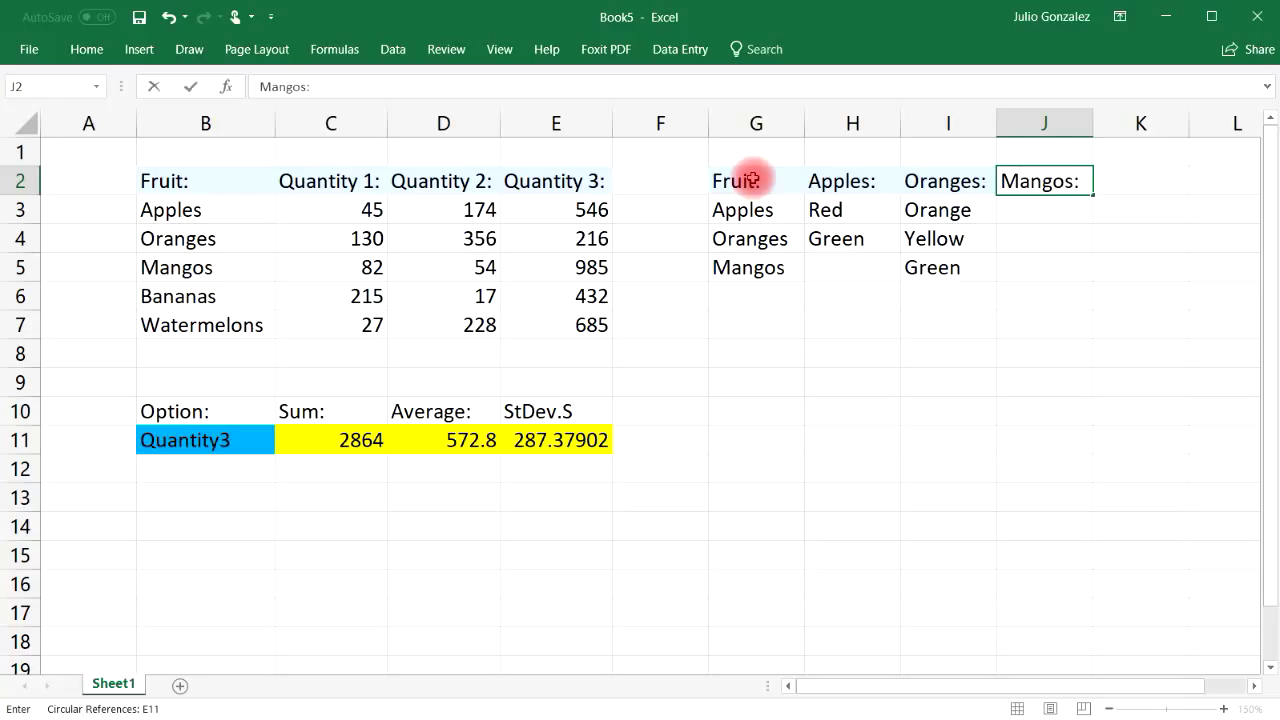
pyautogui.press('Return')
pyautogui.write('Red')
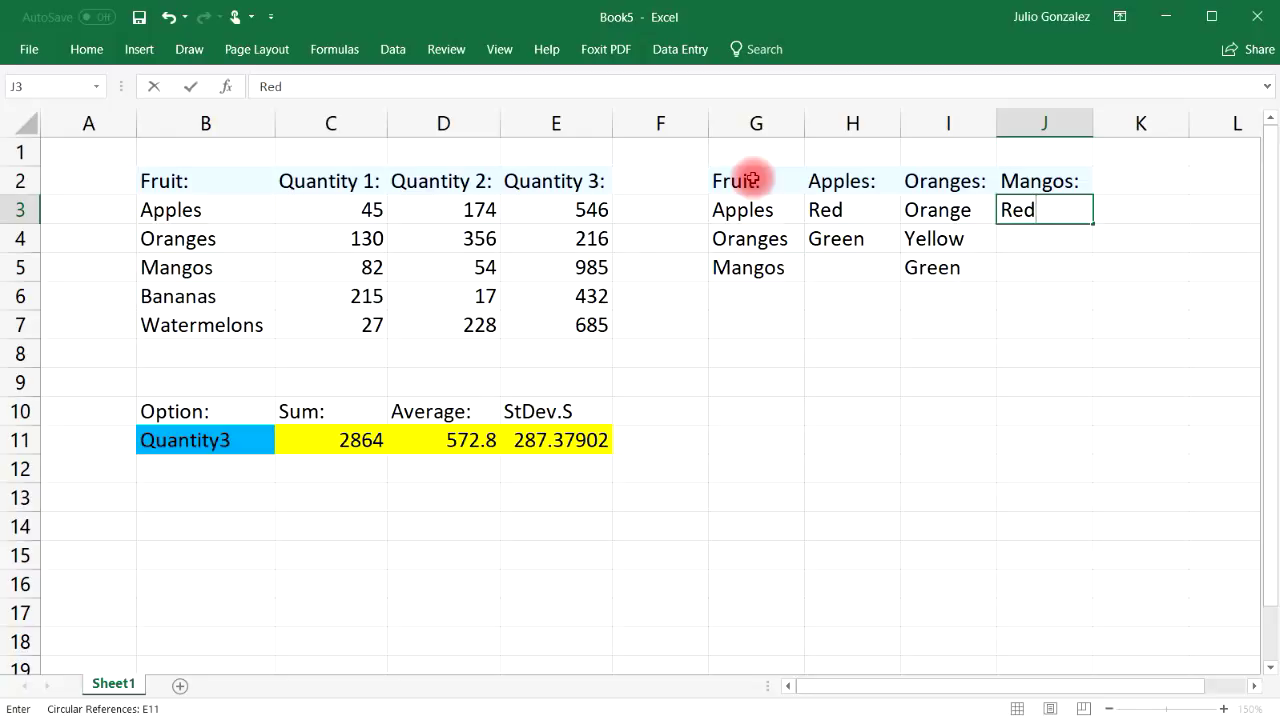
pyautogui.press('Return')
pyautogui.write('Yellow')
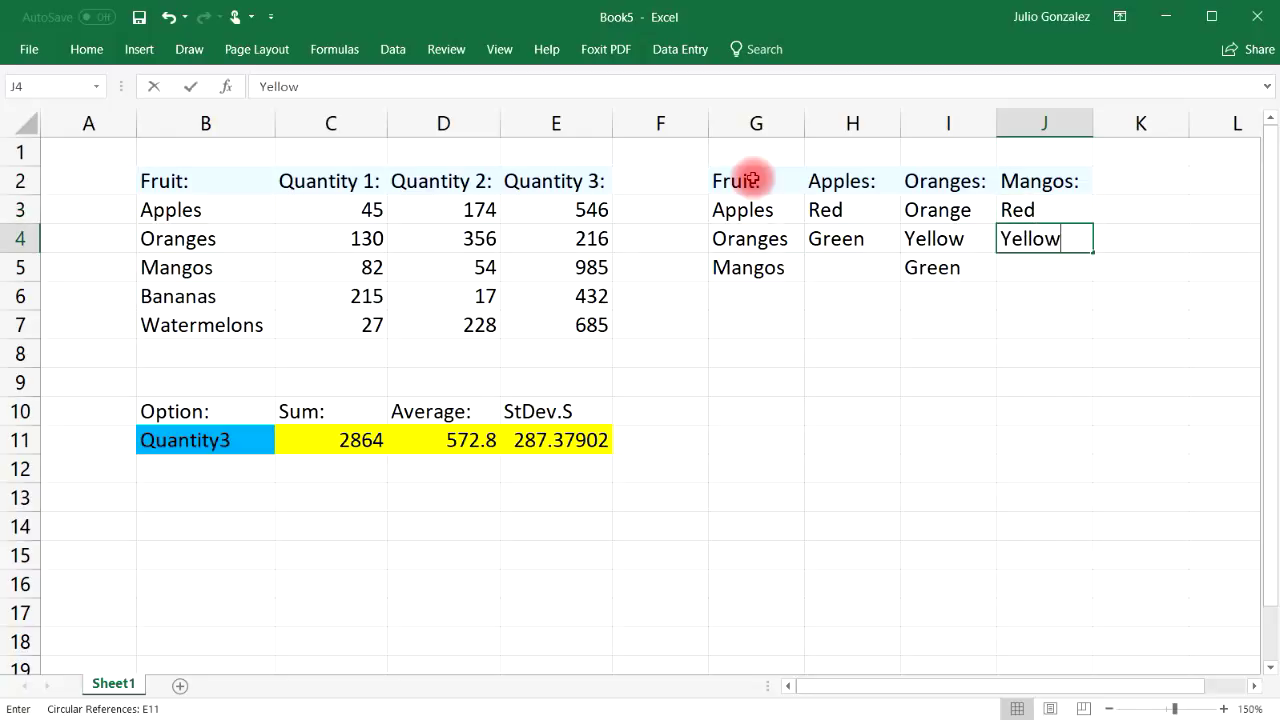
pyautogui.press('Return')
pyautogui.write('Orange')
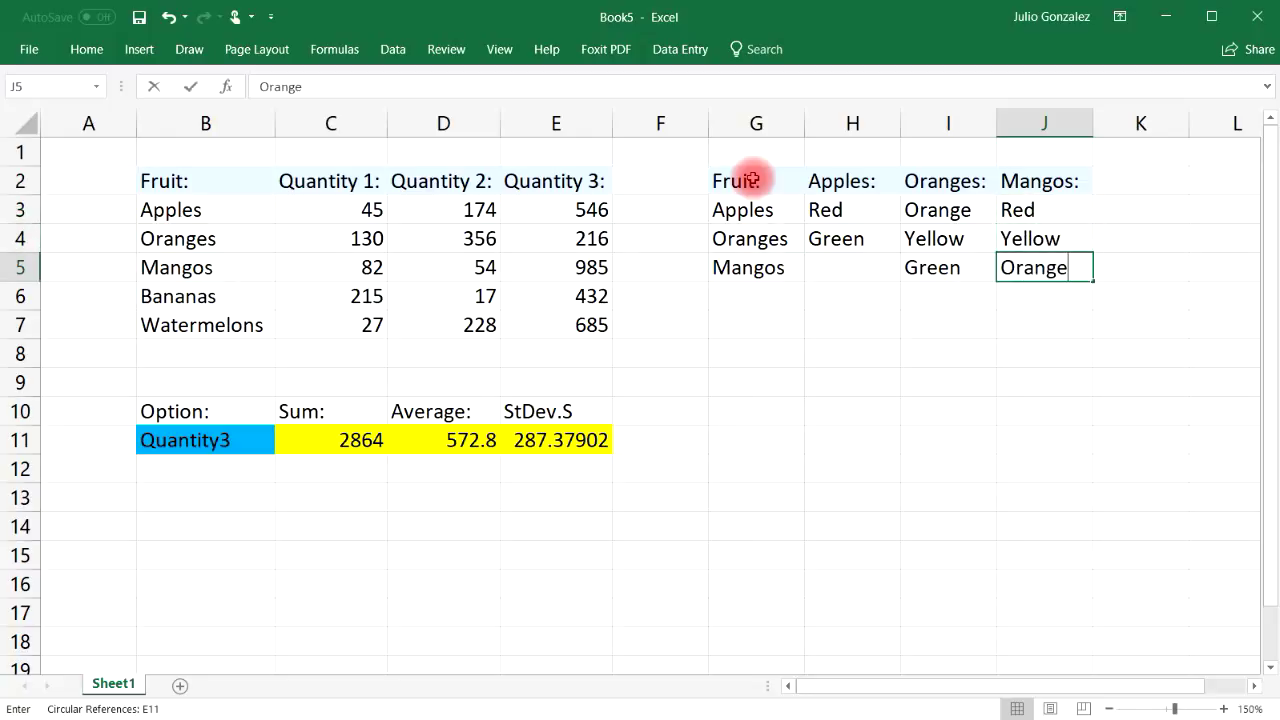
pyautogui.press('Return')
pyautogui.write('Green')
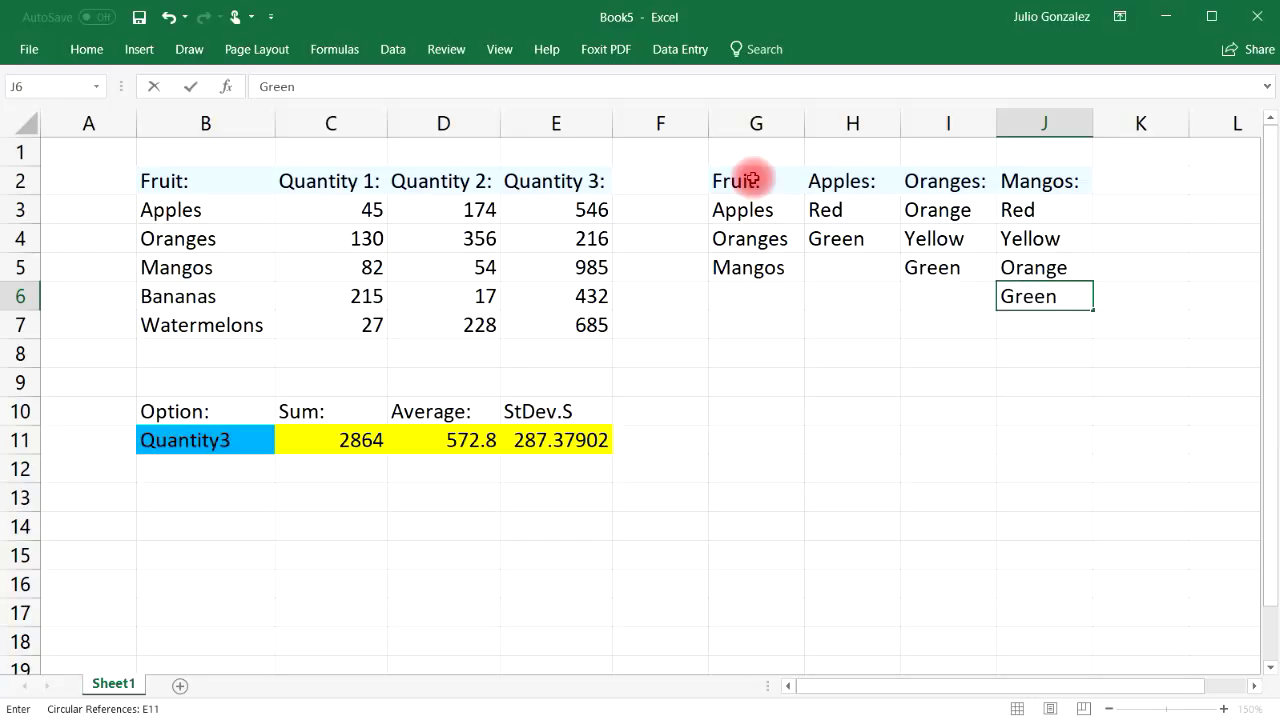
pyautogui.press('Return')
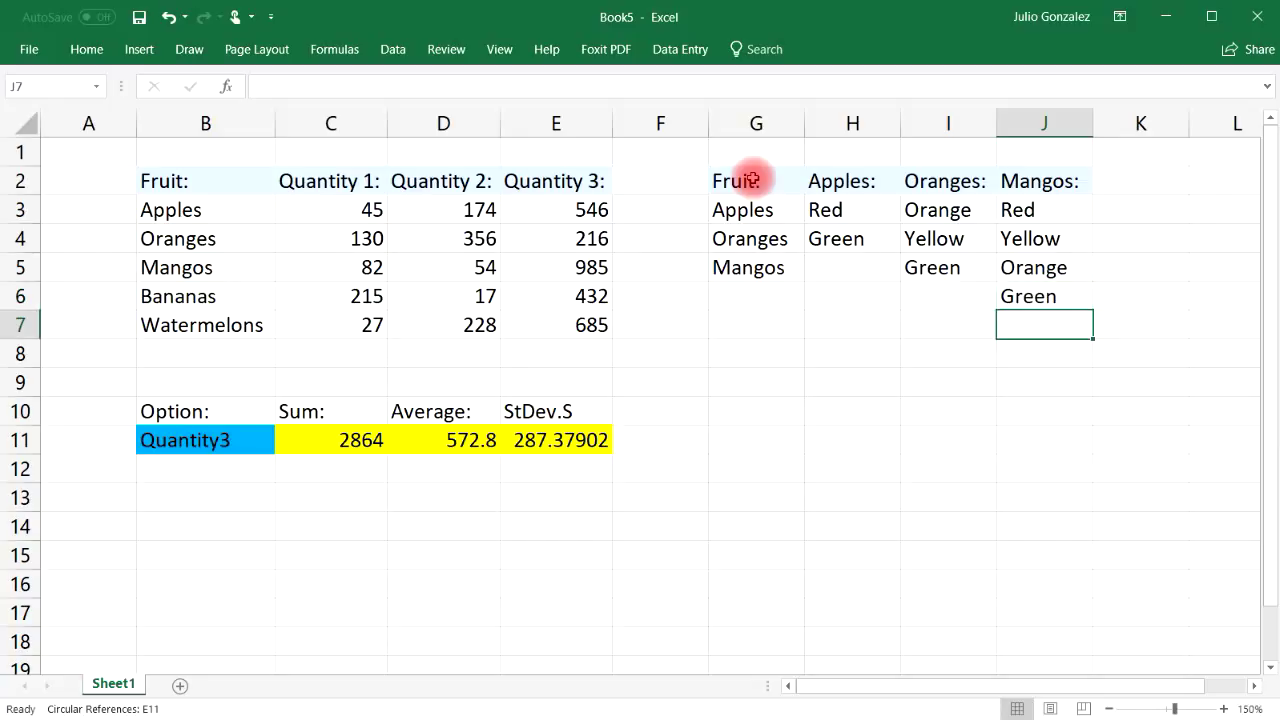
# Step: Enter the label Fruit: in cell G8 below the new color table
pyautogui.click(775, 358)
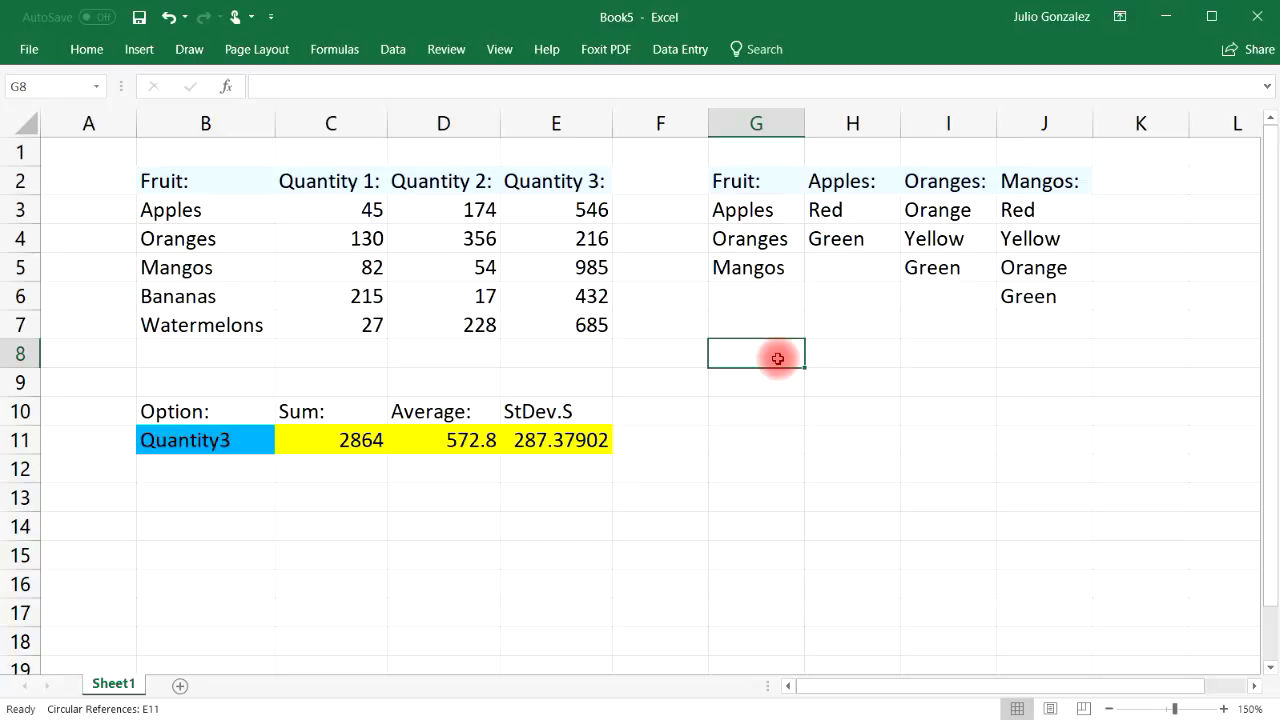
pyautogui.write('Fruit:')
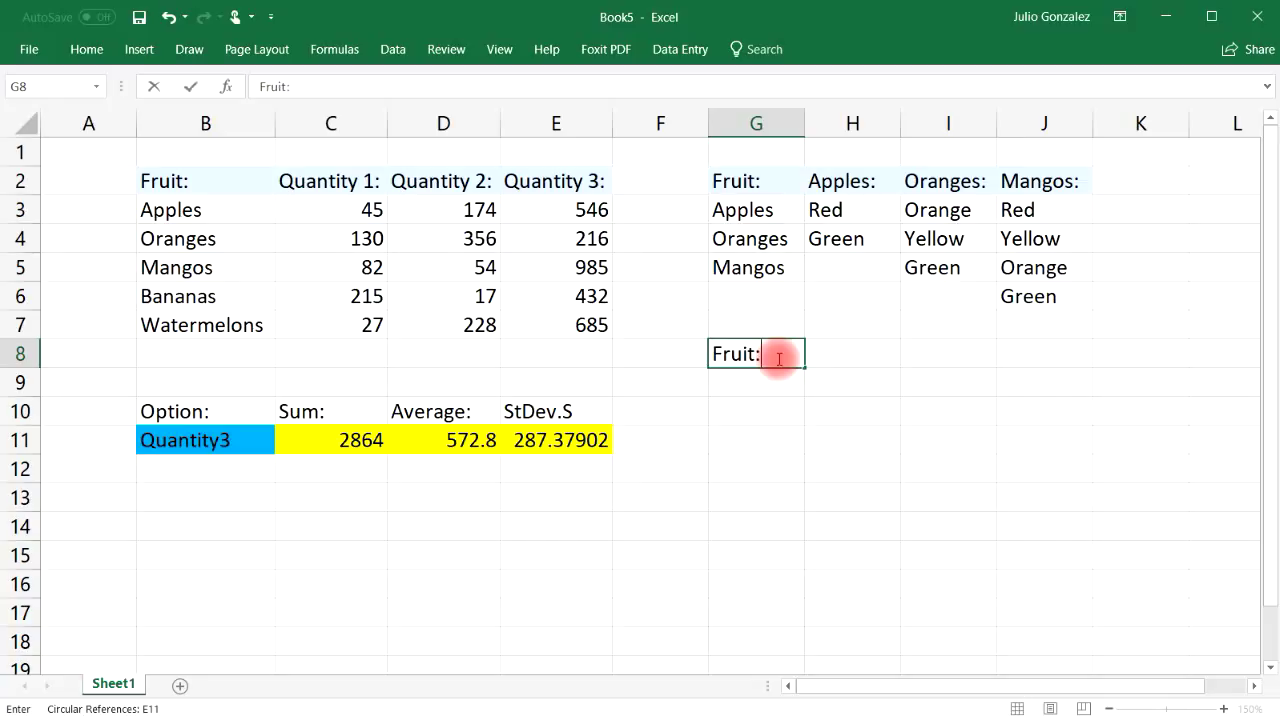
pyautogui.press('Tab')
pyautogui.press('Return')
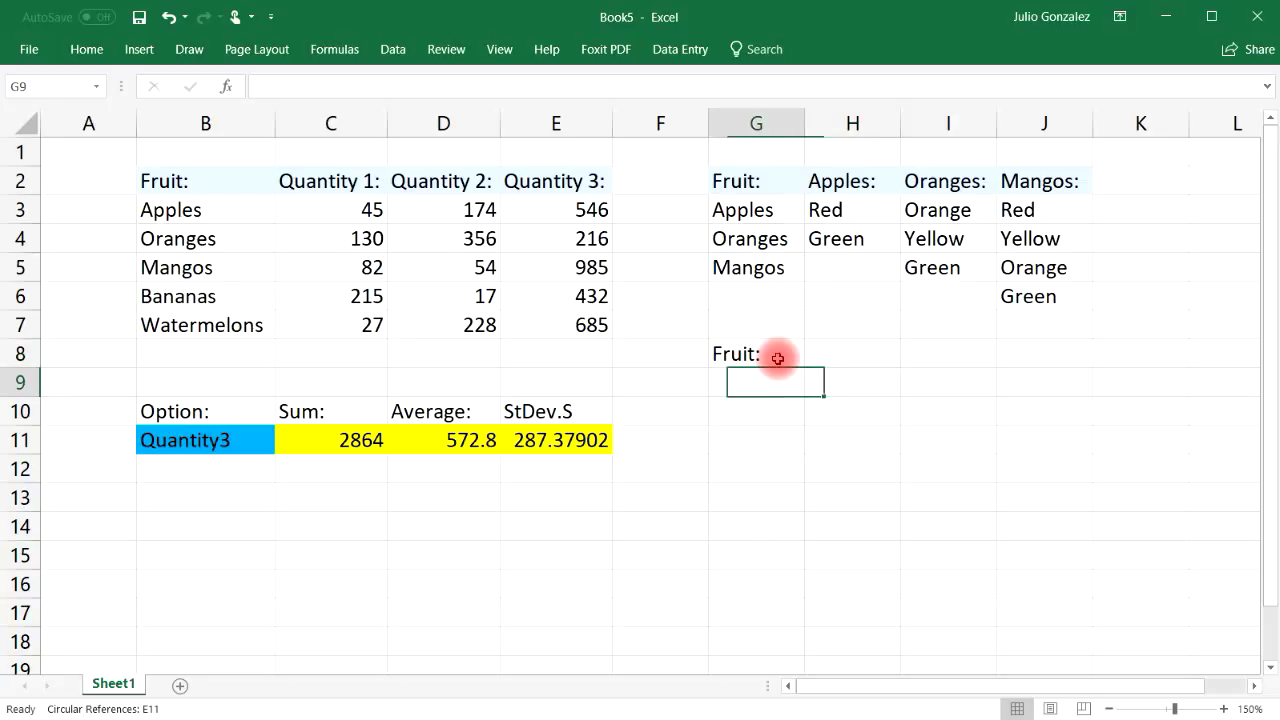
# Step: Add list data validation to cell G9 using the fruit names in =$G$3:$G$5 as the source
pyautogui.click(390, 49)
pyautogui.click(806, 121)
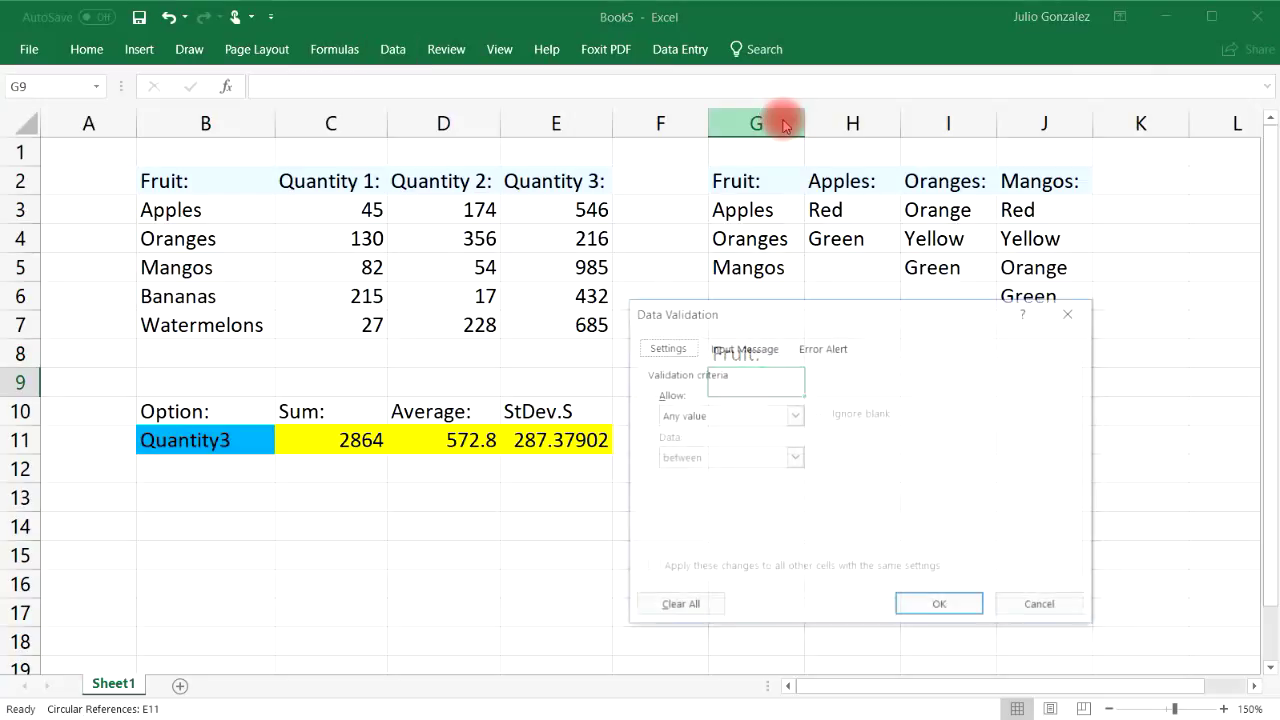
pyautogui.click(785, 415)
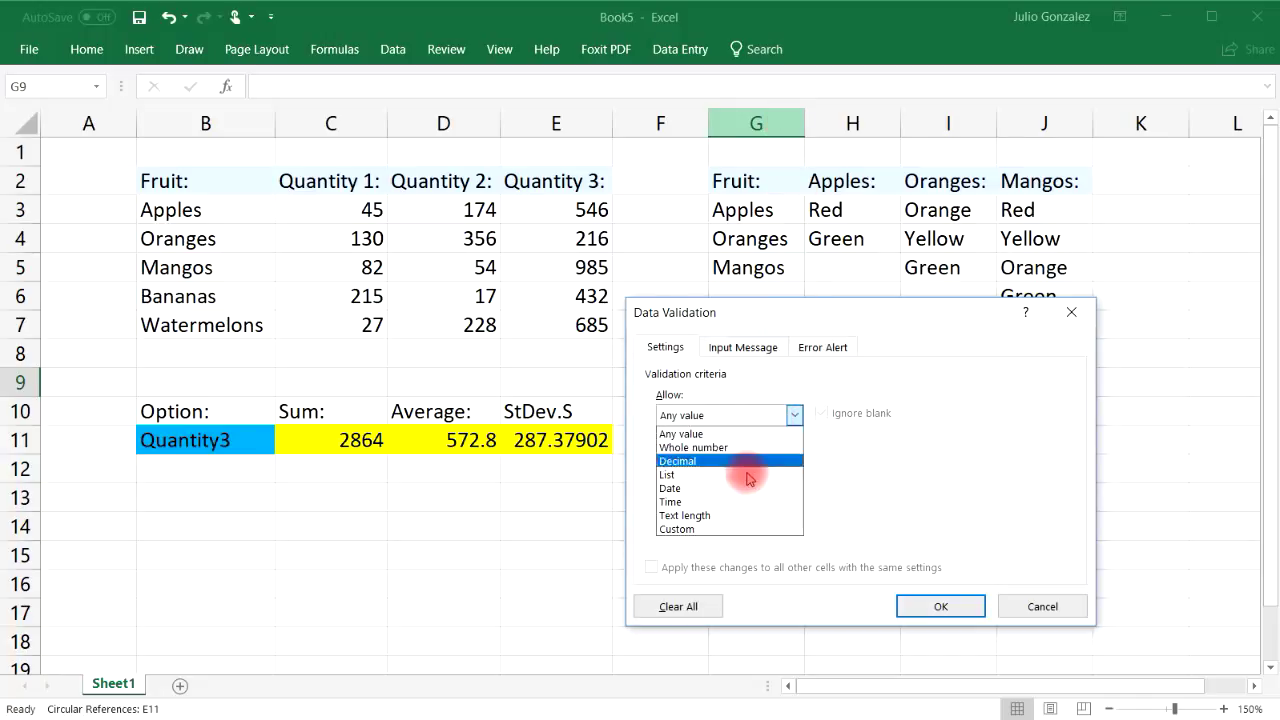
pyautogui.click(790, 473)
pyautogui.click(946, 498)
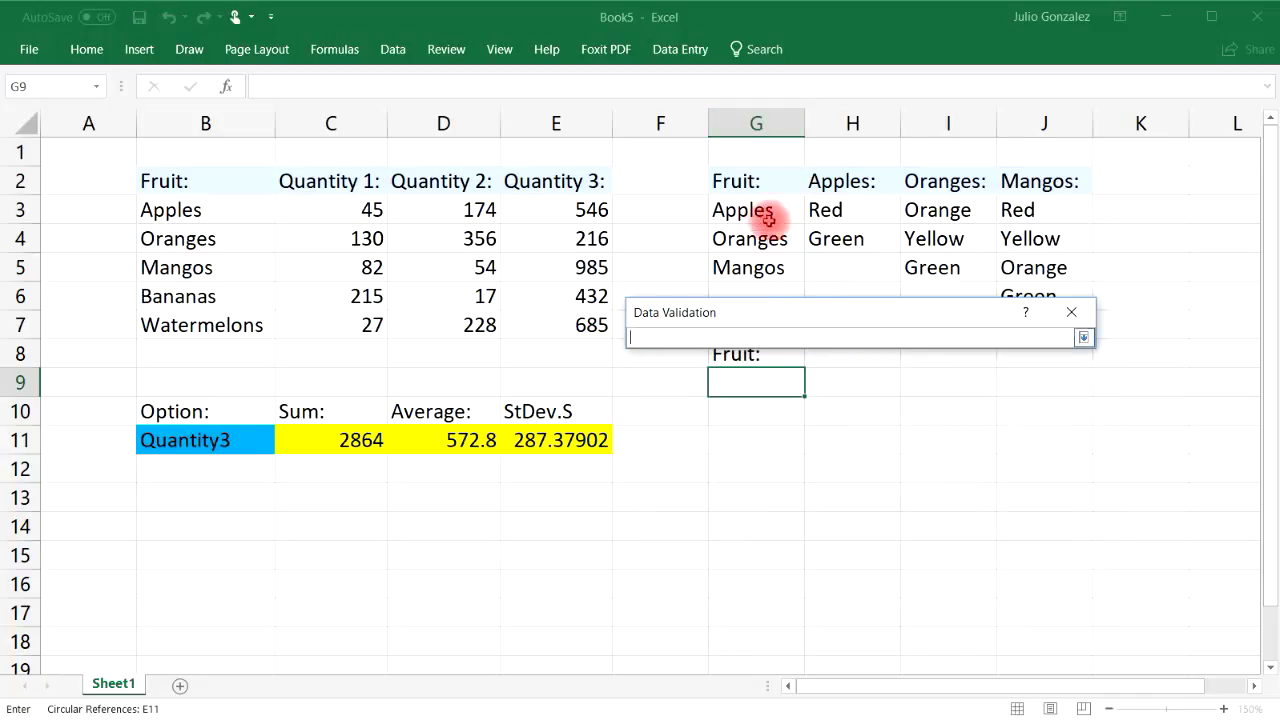
pyautogui.moveTo(756, 209); pyautogui.dragTo(766, 265)
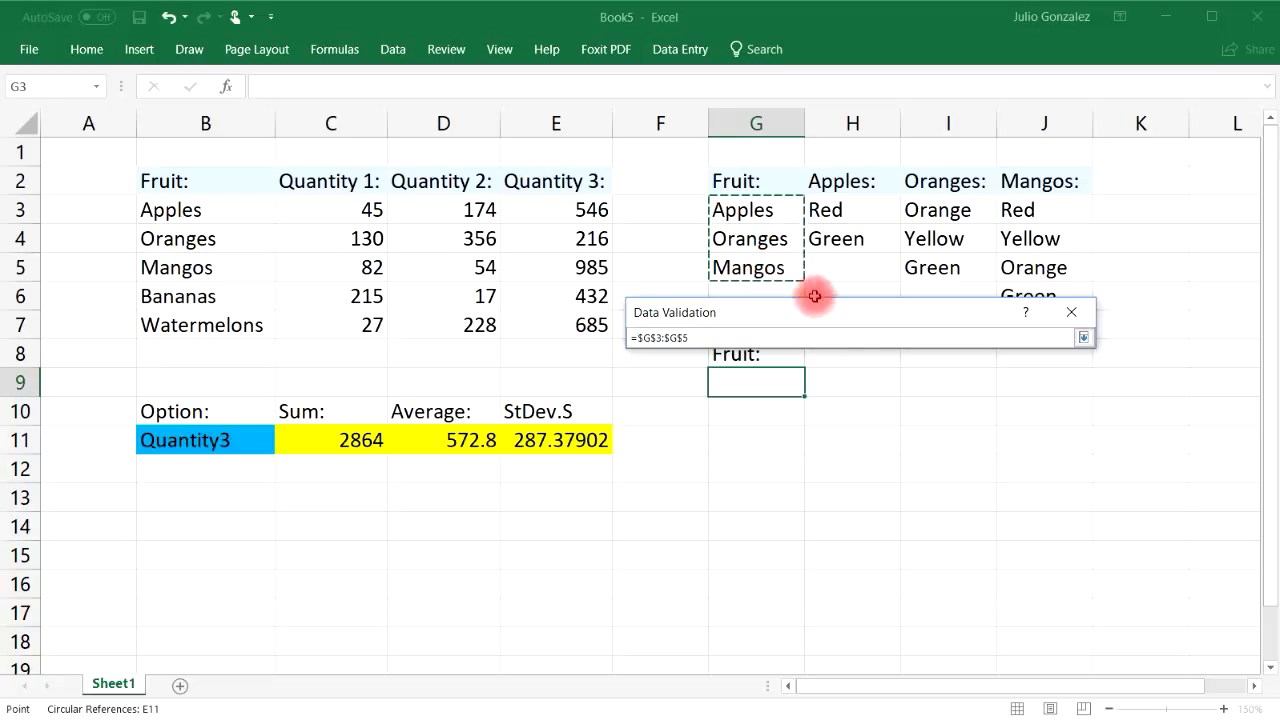
pyautogui.press('Return')
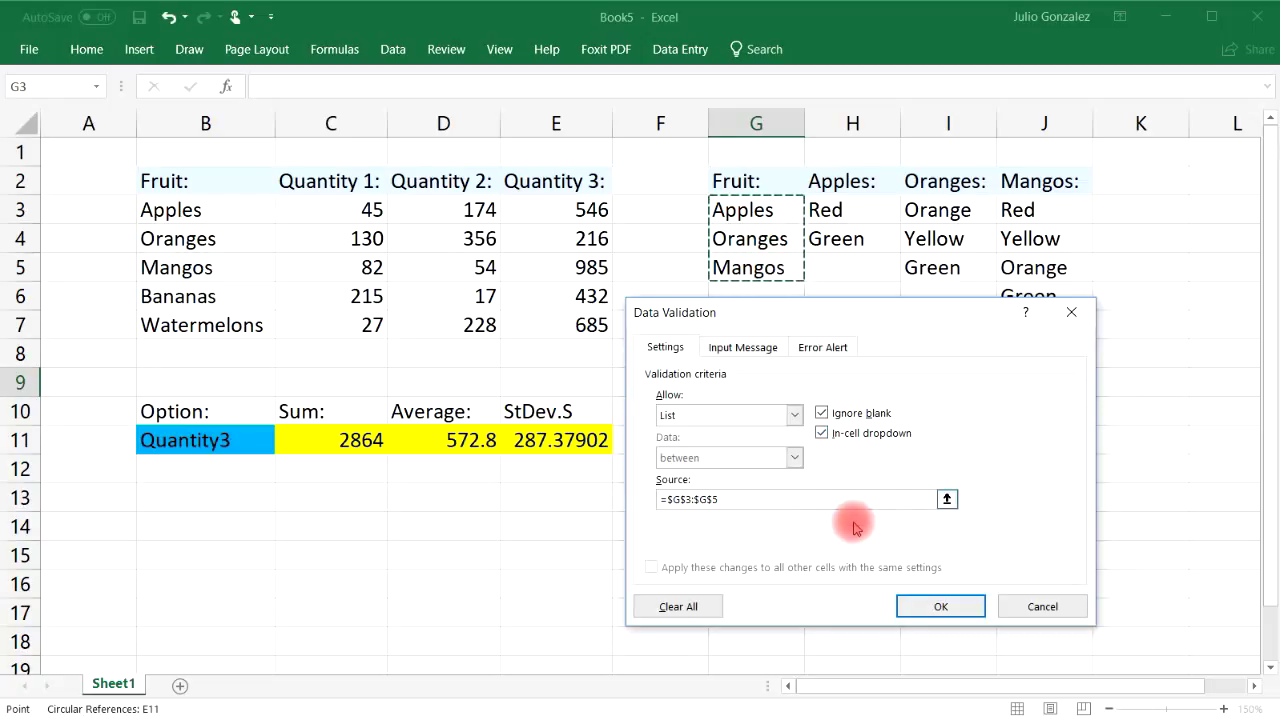
pyautogui.click(903, 603)
# Step: Try the fruit list in G9 by choosing Apples, Oranges and finally Mangos
pyautogui.click(814, 386)
pyautogui.click(797, 407)
pyautogui.click(814, 387)
pyautogui.click(797, 429)
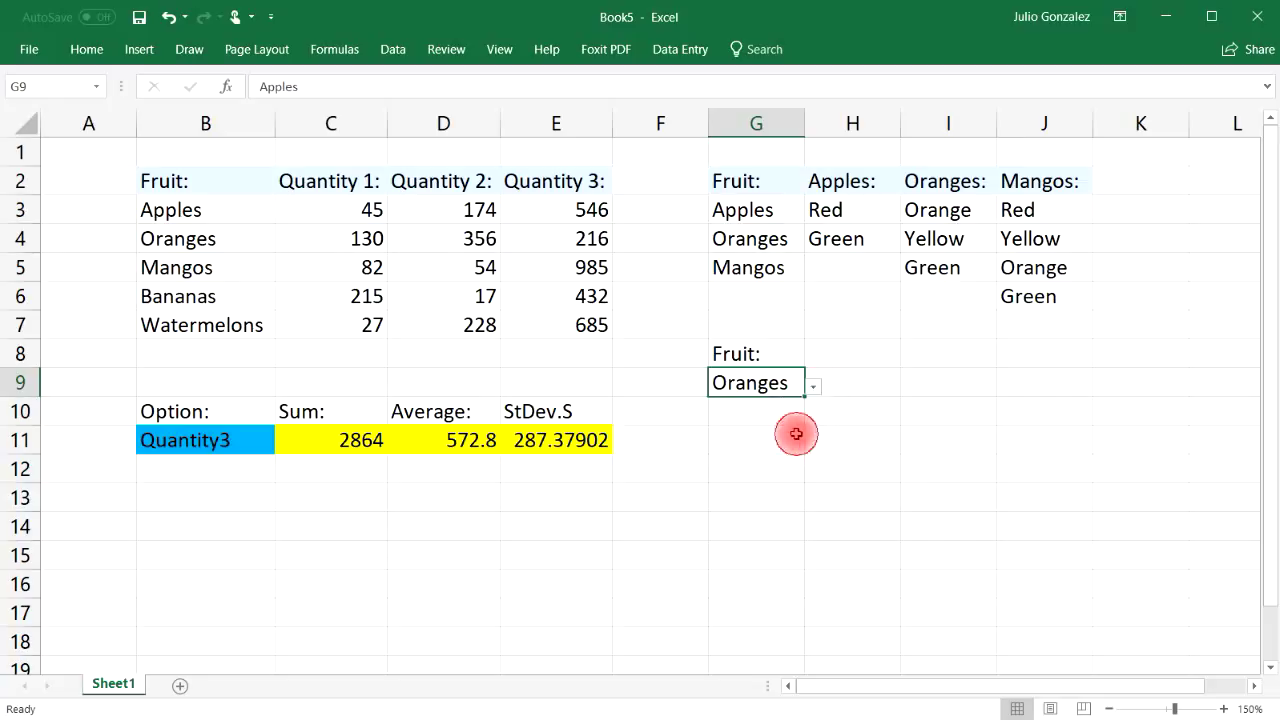
pyautogui.click(814, 387)
pyautogui.click(786, 450)
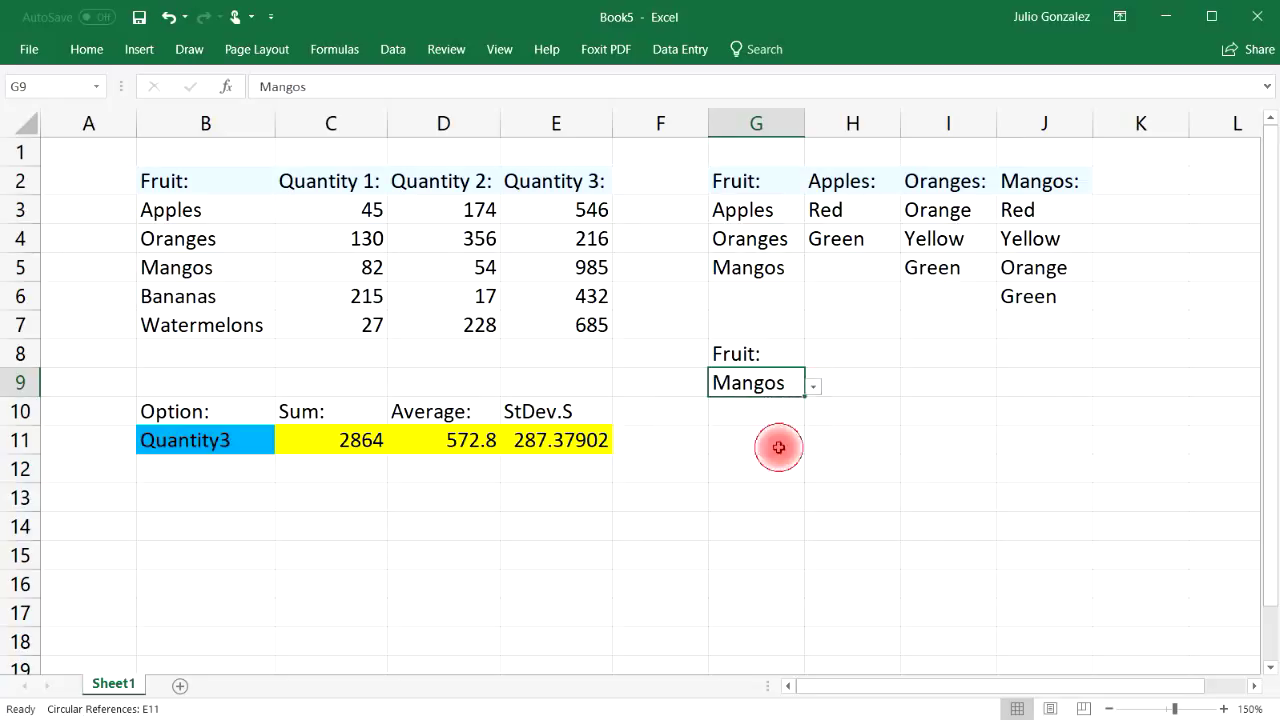
# Step: Enter the label Color: in cell H8 beside the Fruit: label
pyautogui.click(847, 347)
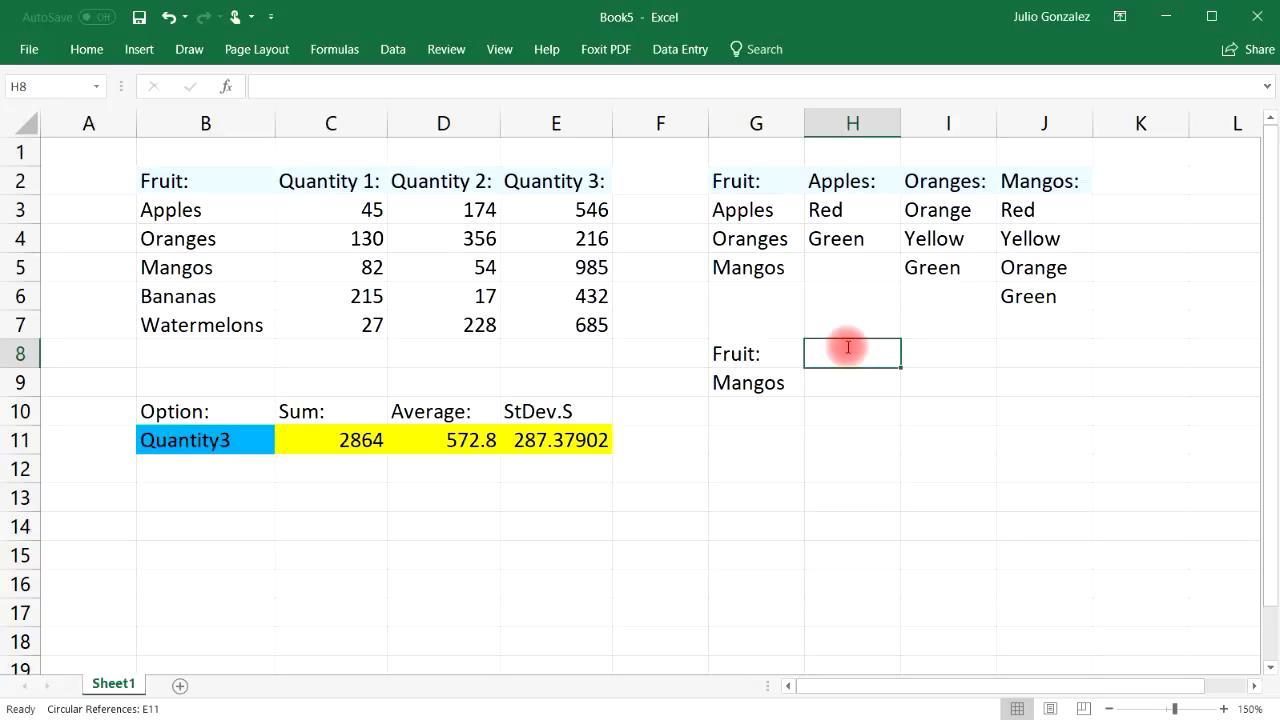
pyautogui.write('Color:')
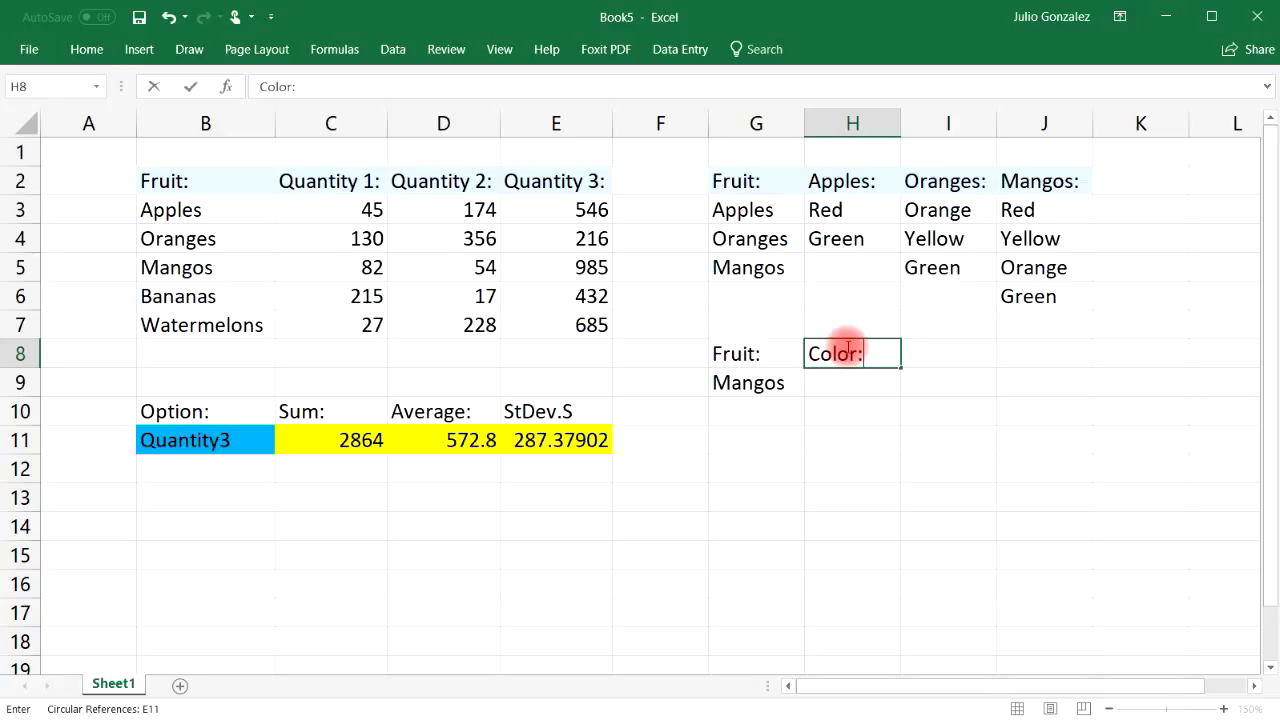
pyautogui.press('Return')
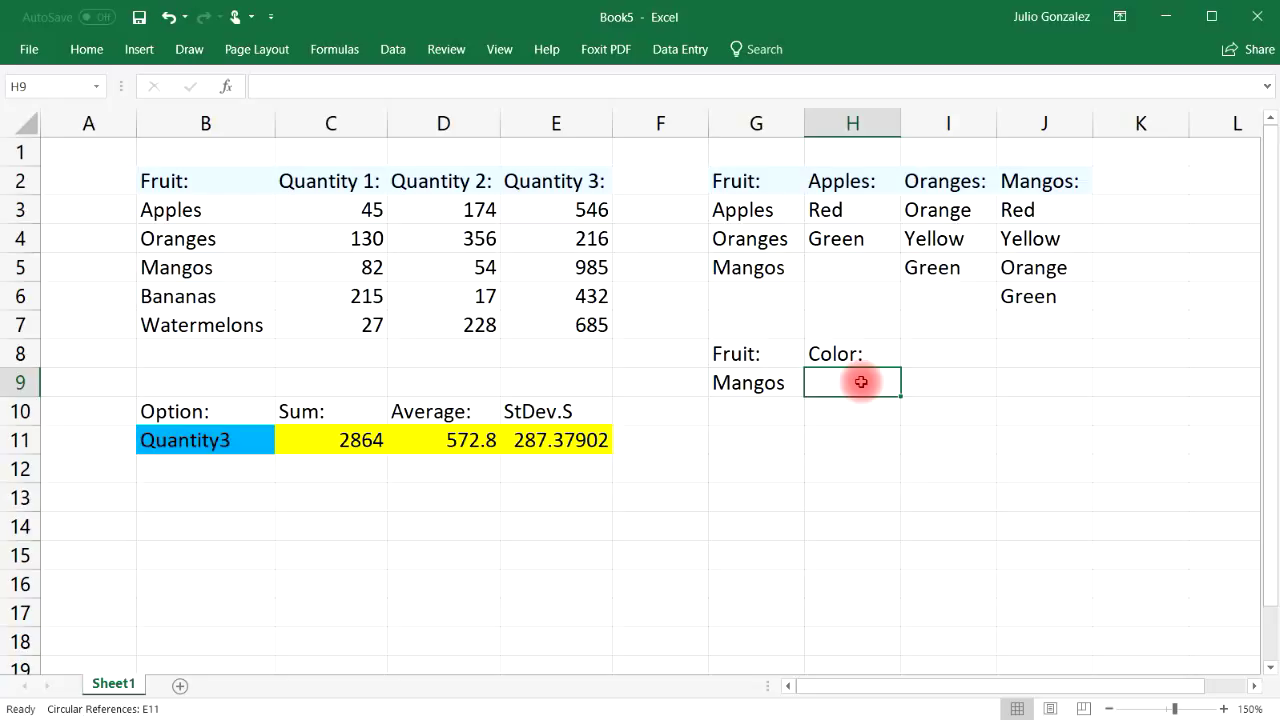
# Step: Add list data validation to cell H9 with the source =indirect($G$9), continuing despite the source evaluating to an error
pyautogui.click(772, 383)
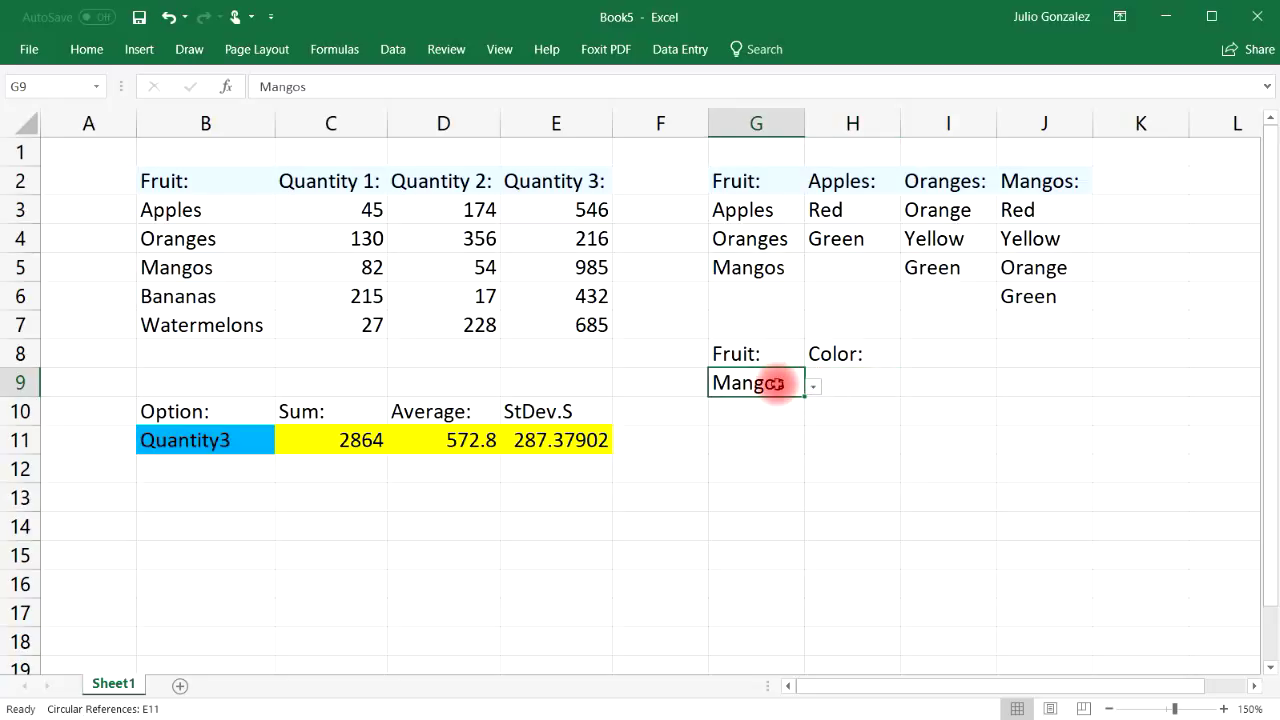
pyautogui.click(875, 383)
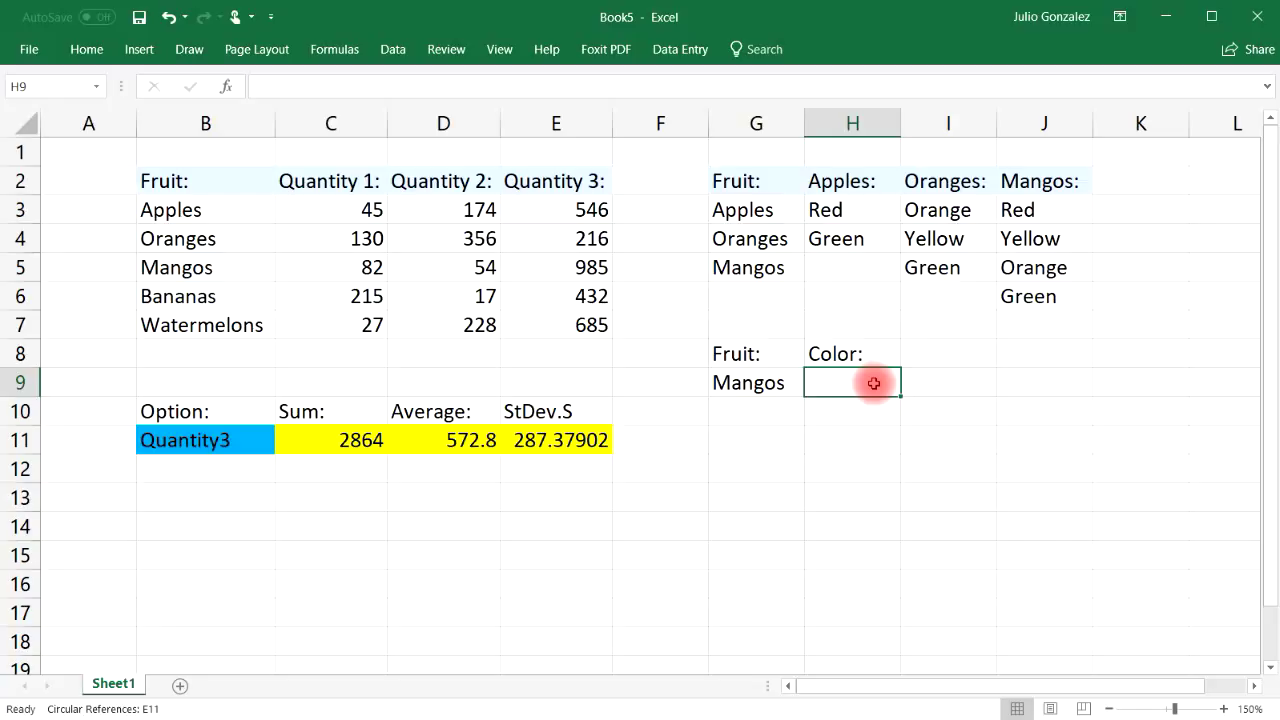
pyautogui.click(393, 49)
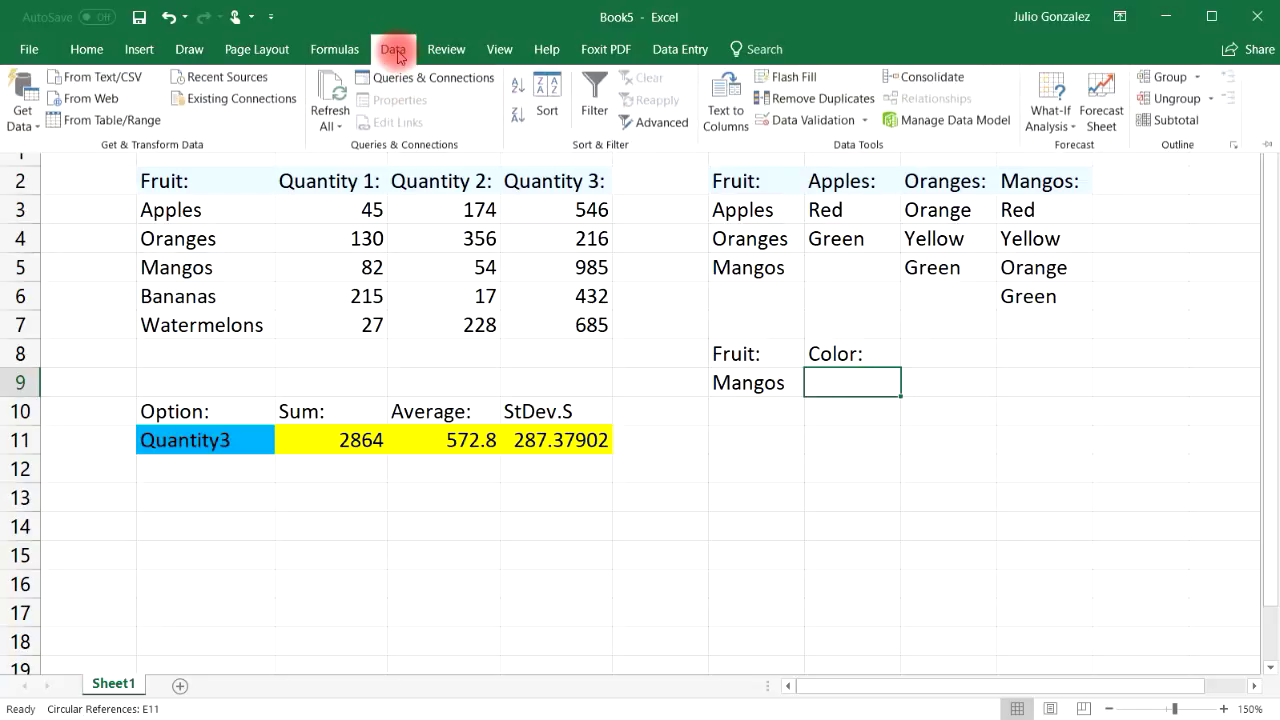
pyautogui.click(784, 127)
pyautogui.click(735, 422)
pyautogui.click(747, 469)
pyautogui.click(728, 497)
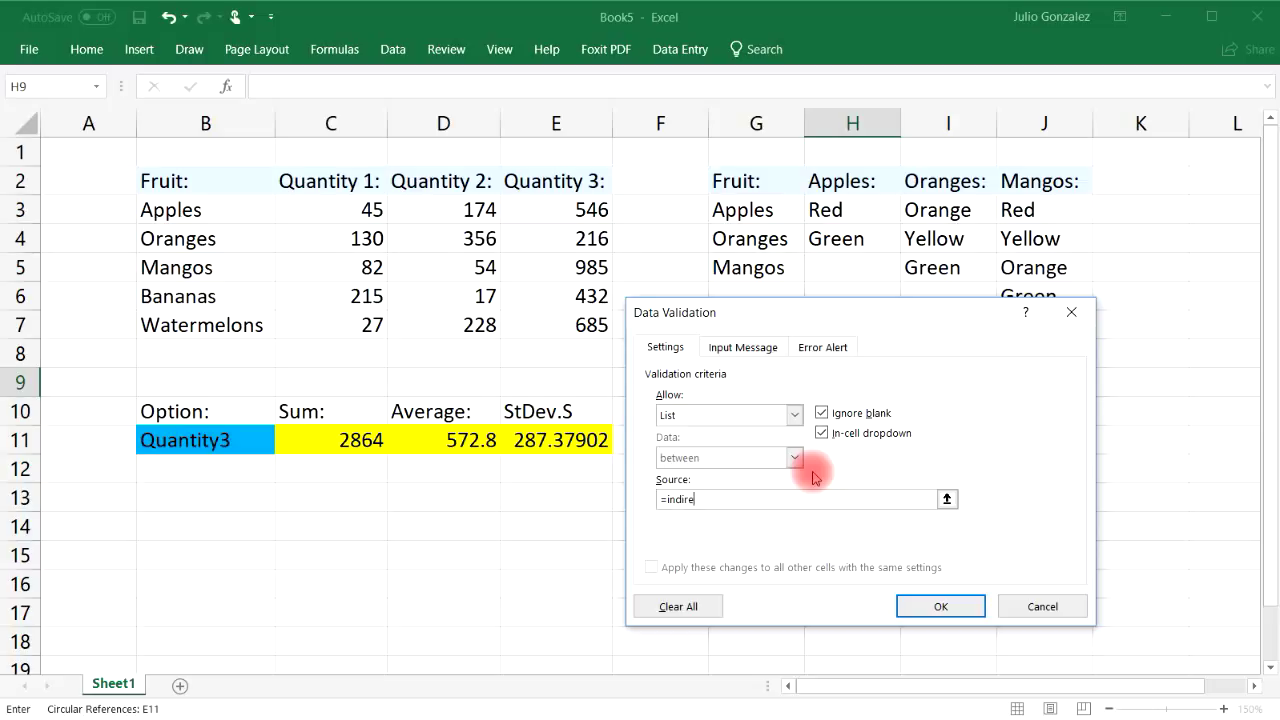
pyautogui.moveTo(820, 314); pyautogui.dragTo(376, 327)
pyautogui.click(757, 385)
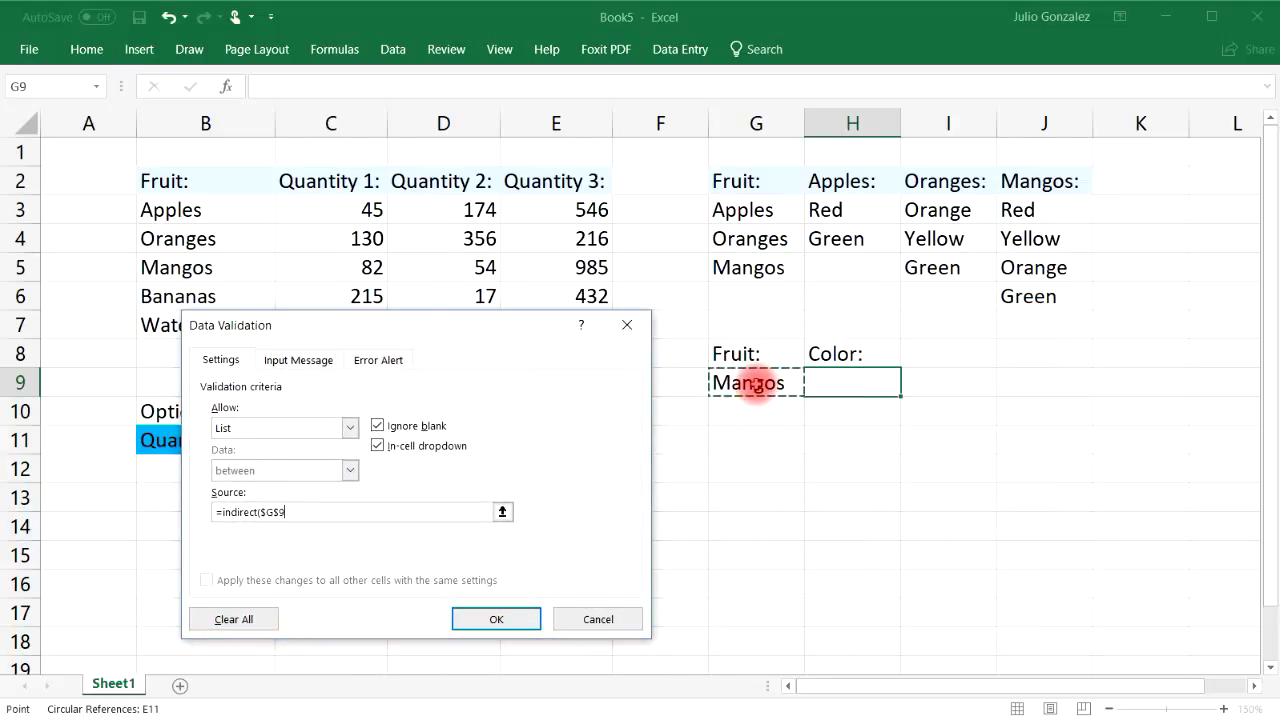
pyautogui.write(')')
pyautogui.click(493, 619)
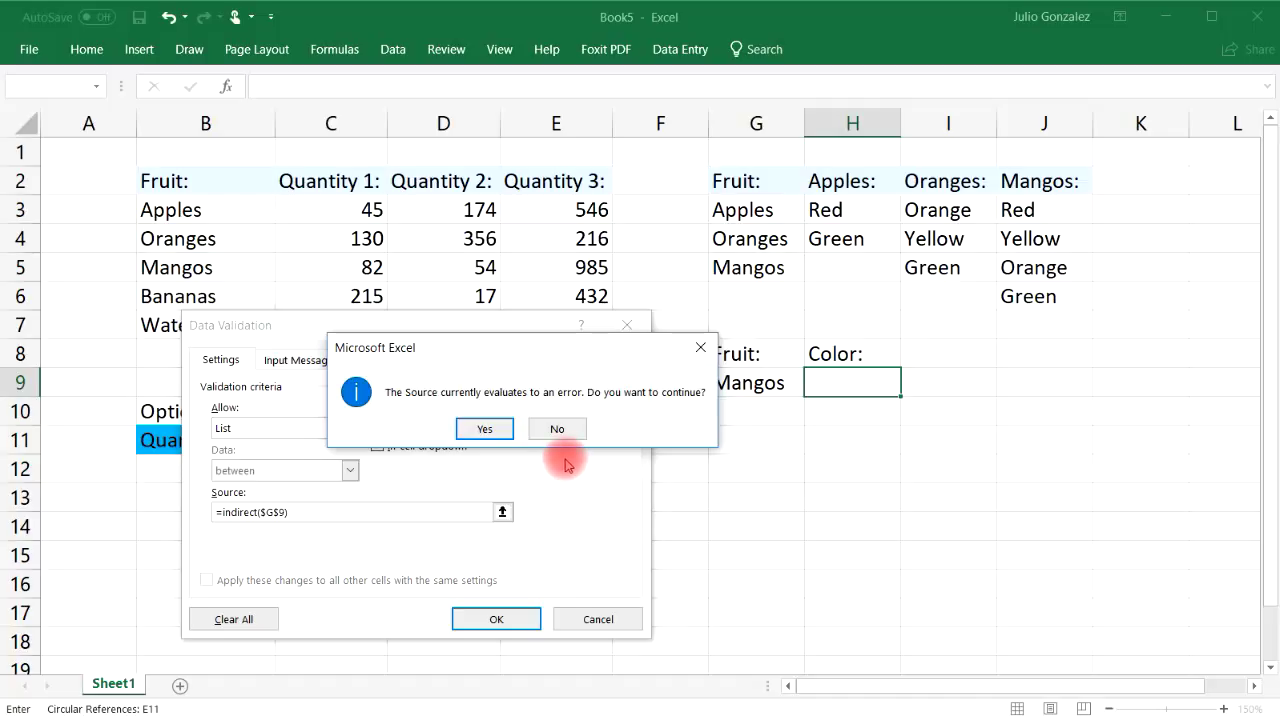
pyautogui.click(499, 430)
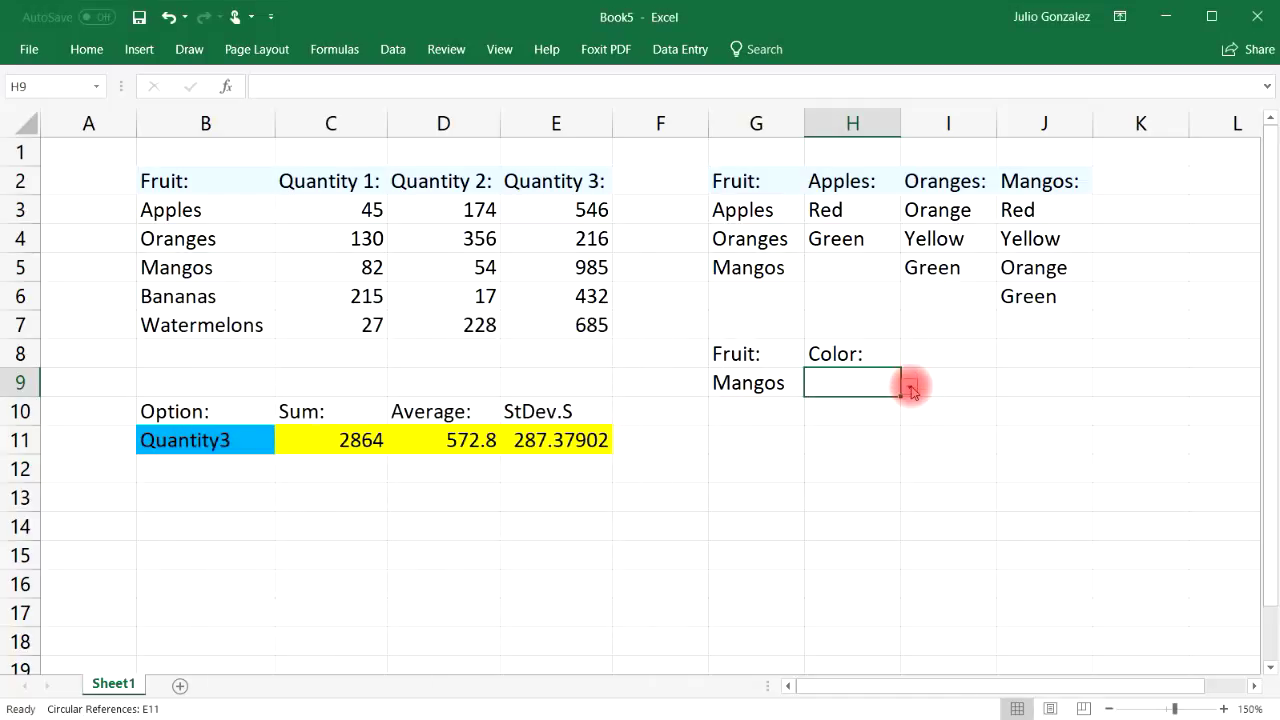
# Step: Name the range H3:H4 with the apple colors Apples, matching the fruit name in G3
pyautogui.click(723, 386)
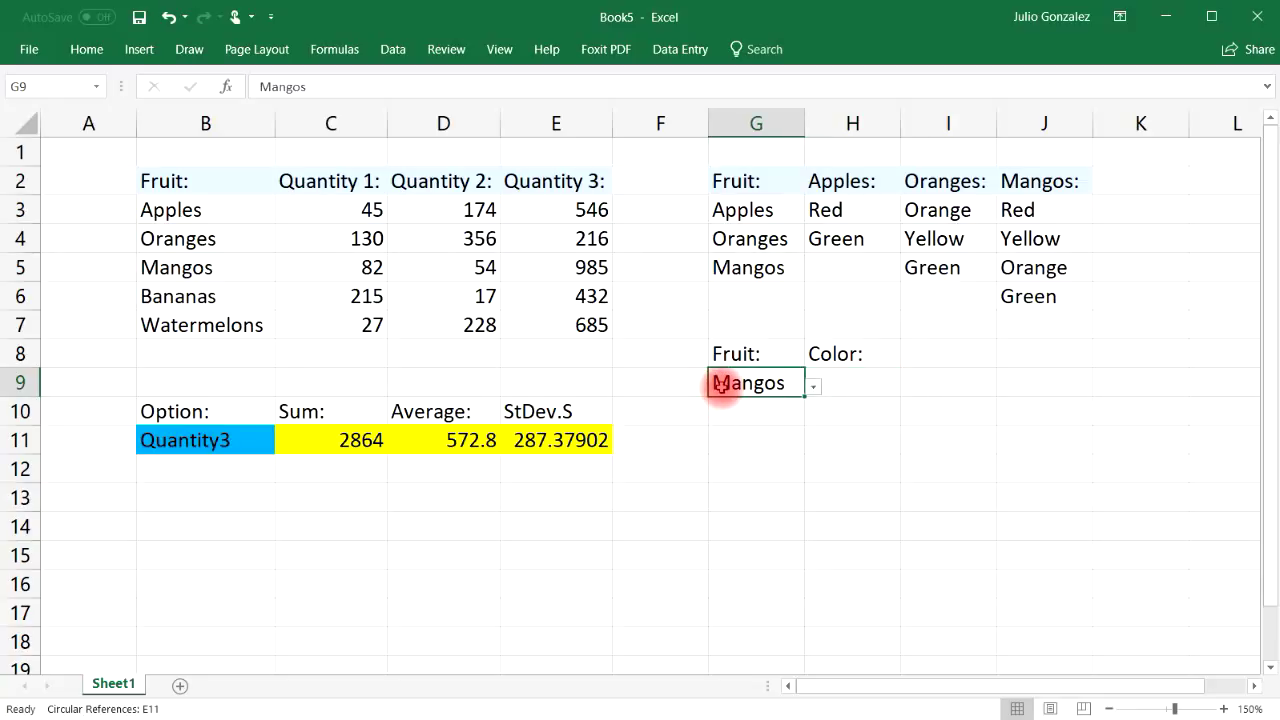
pyautogui.click(876, 378)
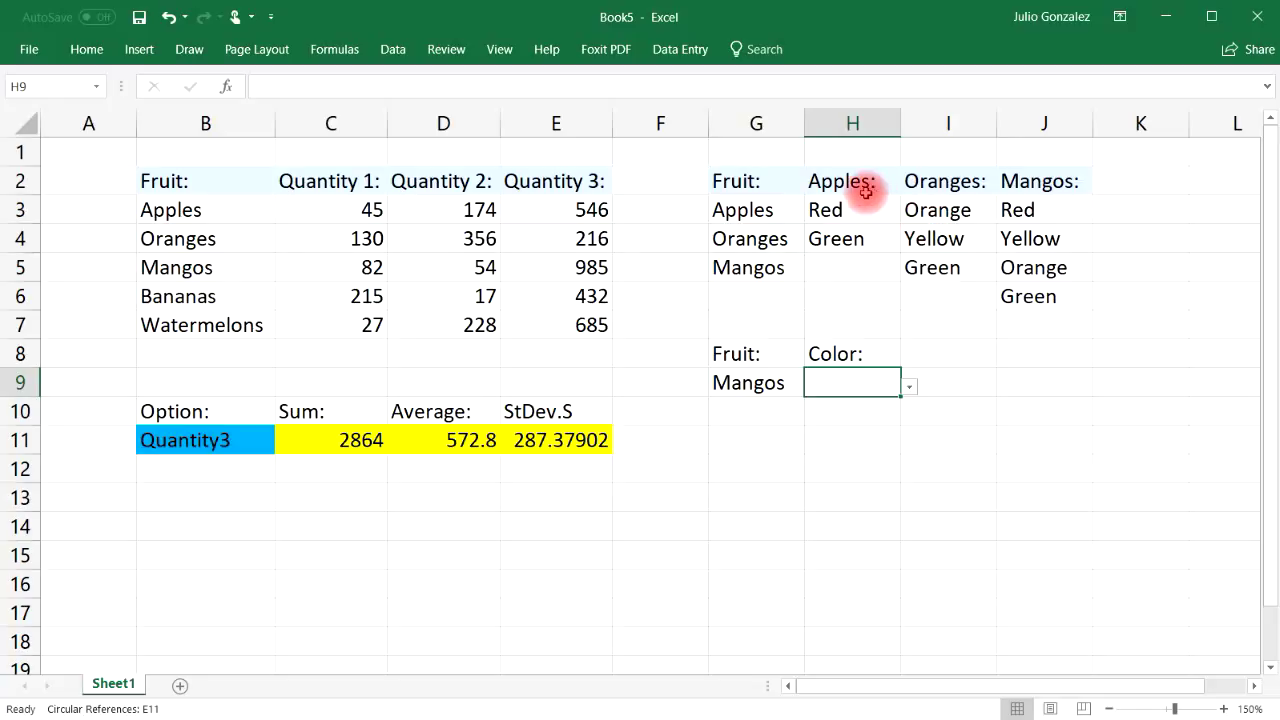
pyautogui.moveTo(868, 210); pyautogui.dragTo(845, 237)
pyautogui.click(850, 267)
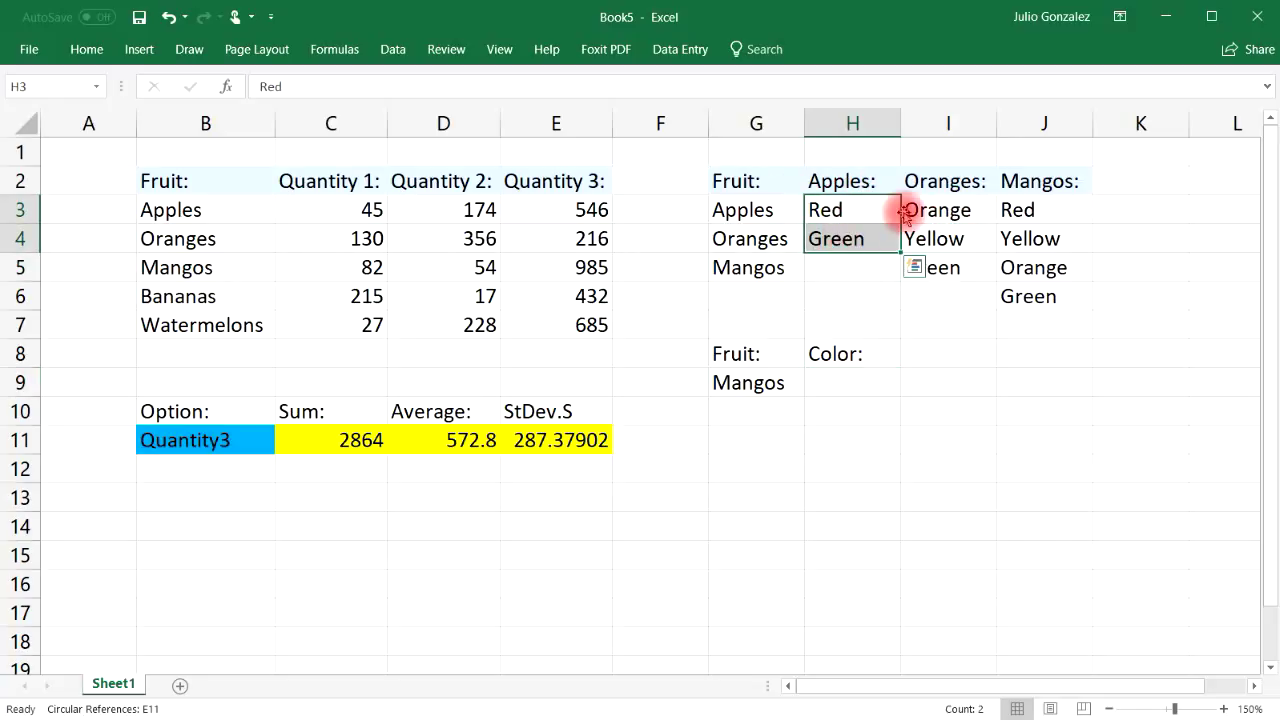
pyautogui.click(770, 209)
pyautogui.moveTo(846, 209); pyautogui.dragTo(837, 237)
pyautogui.click(40, 87)
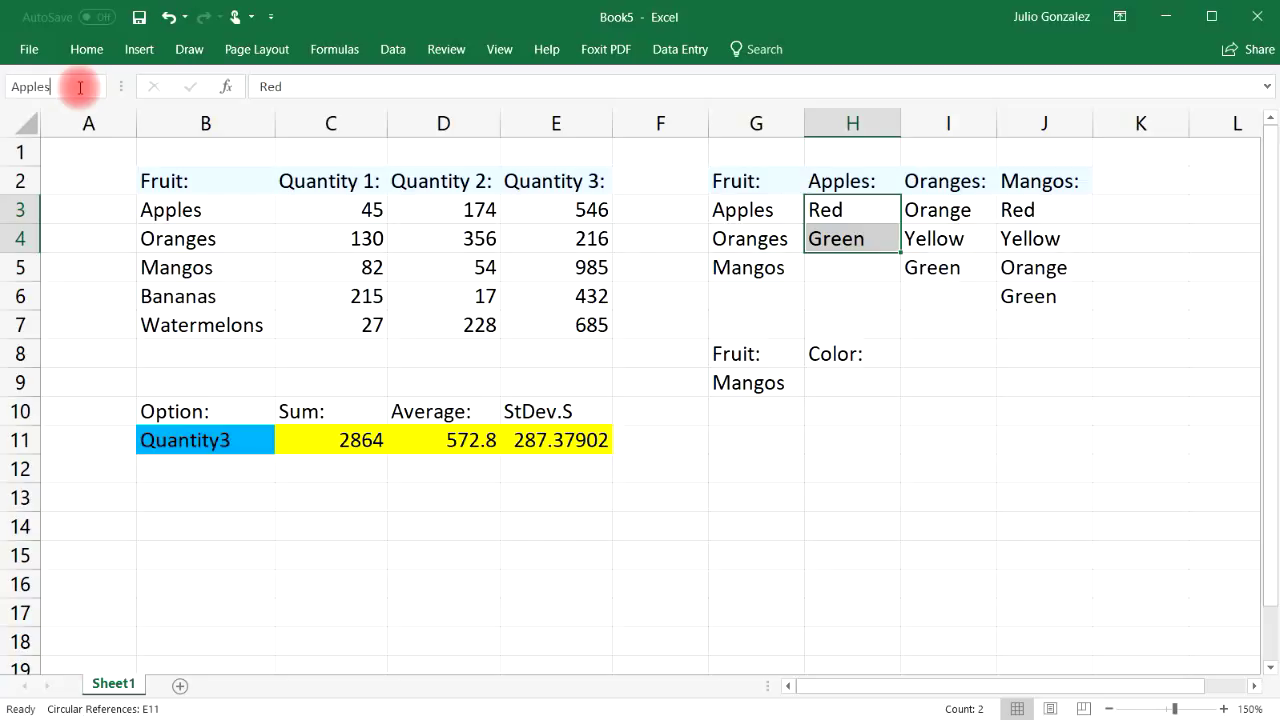
pyautogui.write('Apples')
pyautogui.press('Return')
# Step: Name the color range I3:I5 Oranges and the color range J3:J6 Mangos
pyautogui.moveTo(935, 209); pyautogui.dragTo(958, 267)
pyautogui.click(76, 84)
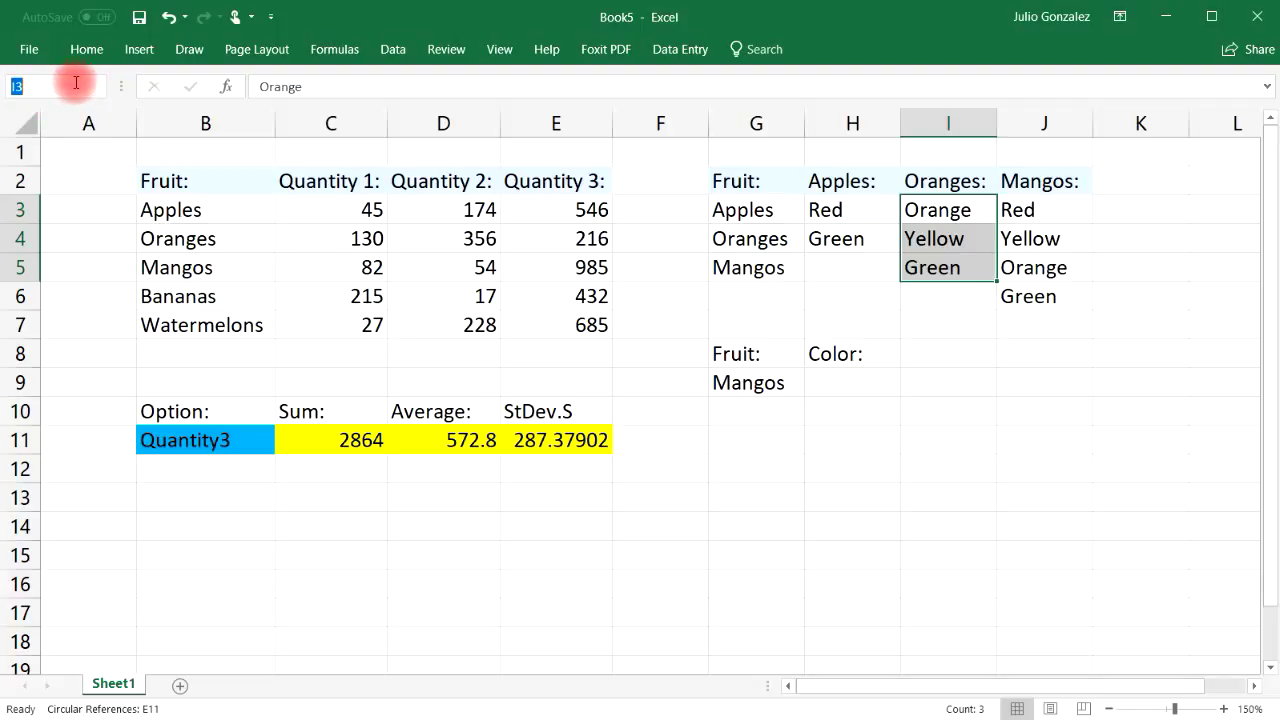
pyautogui.press('Return')
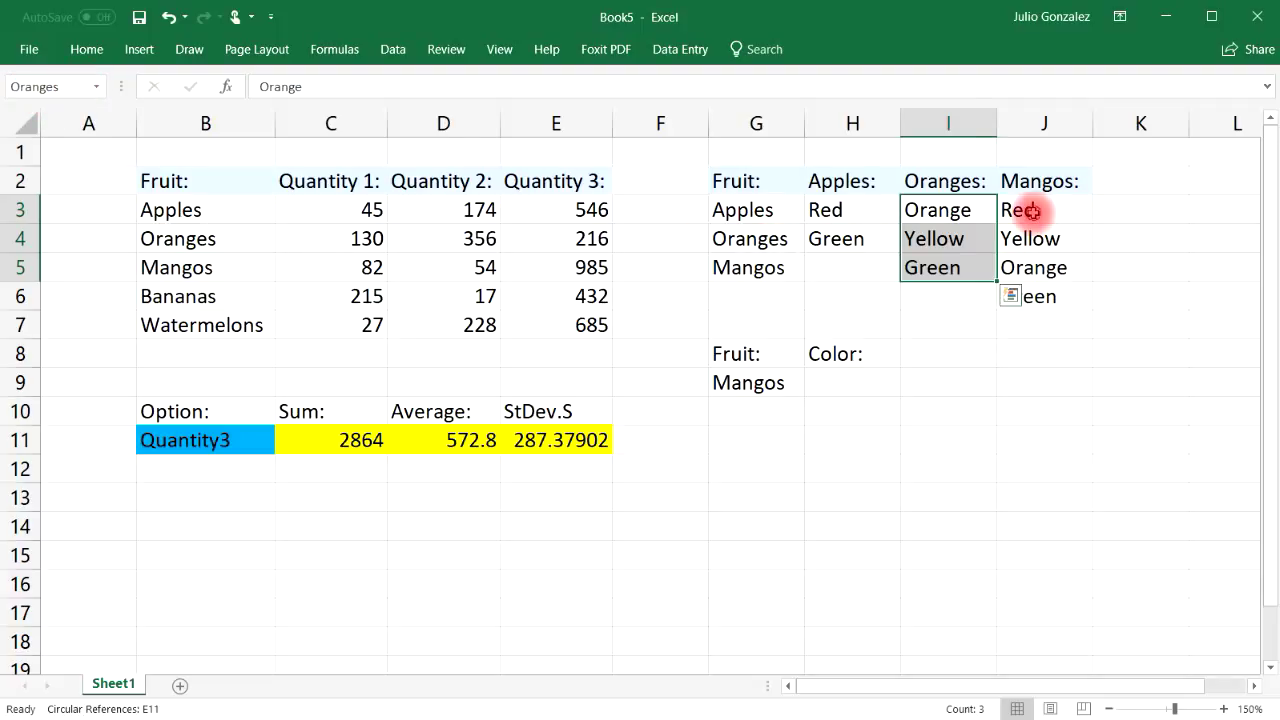
pyautogui.moveTo(1034, 209); pyautogui.dragTo(1063, 292)
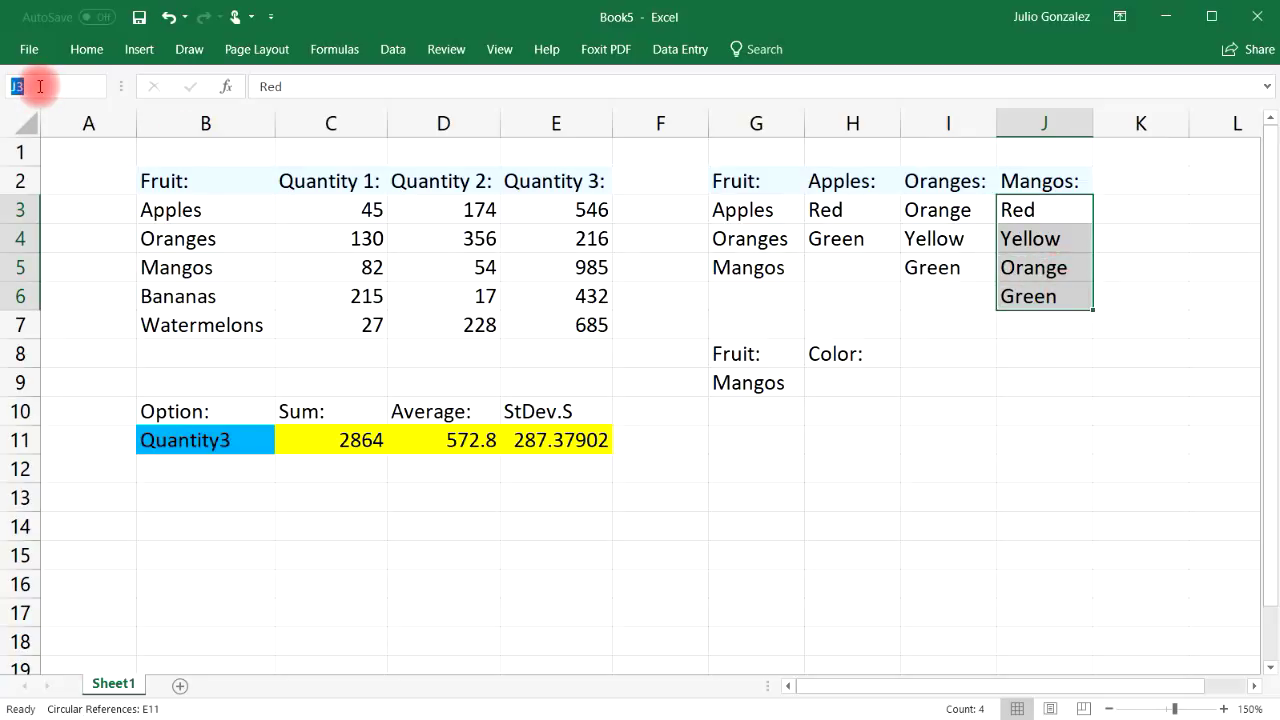
pyautogui.press('Escape')
# Step: Check the color choices offered in H9 while Mangos is the selected fruit
pyautogui.click(795, 384)
pyautogui.click(860, 383)
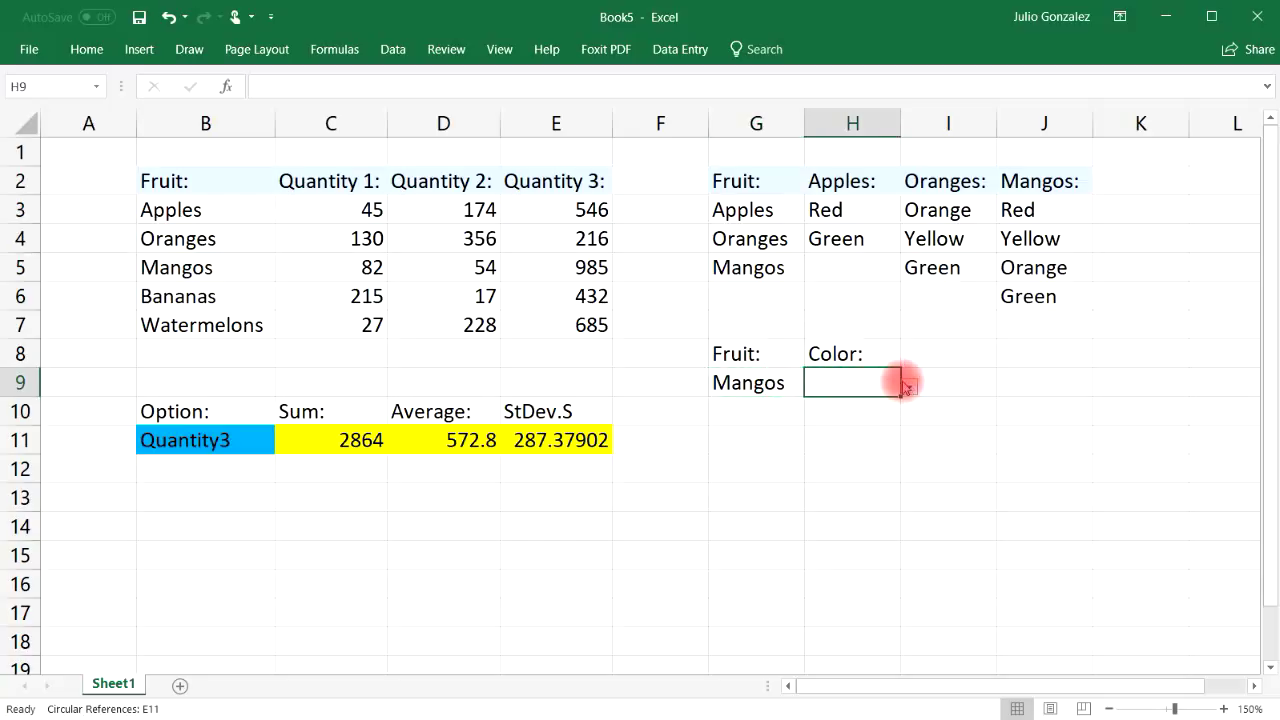
pyautogui.click(907, 386)
pyautogui.click(905, 385)
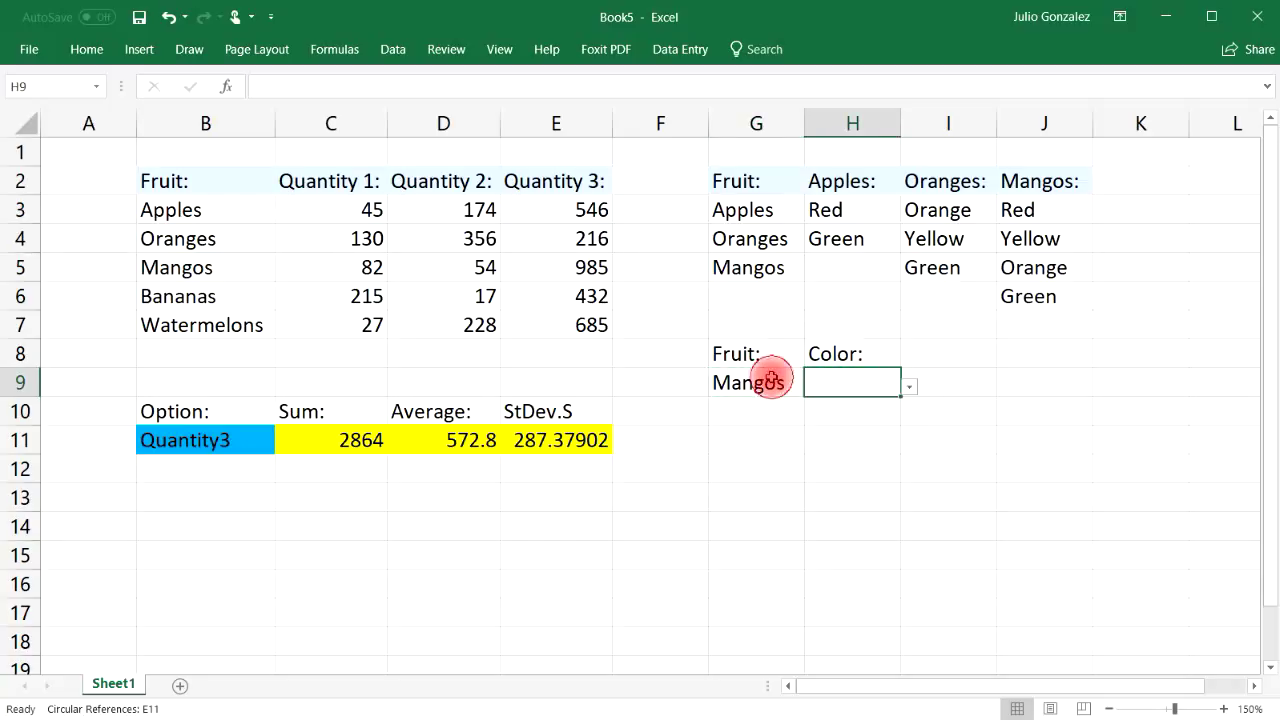
# Step: Set the fruit in G9 to Apples and choose Red, followed by Green, from the color list in H9
pyautogui.click(772, 380)
pyautogui.click(814, 387)
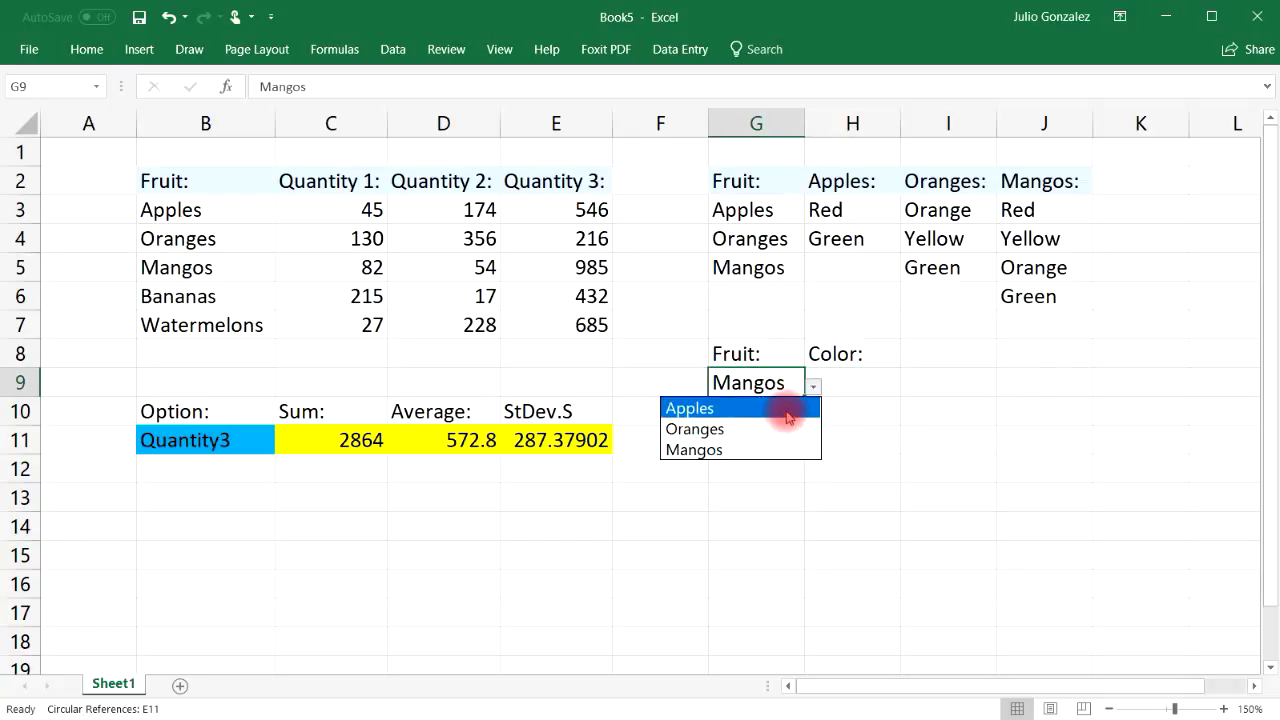
pyautogui.click(787, 409)
pyautogui.click(885, 380)
pyautogui.click(911, 387)
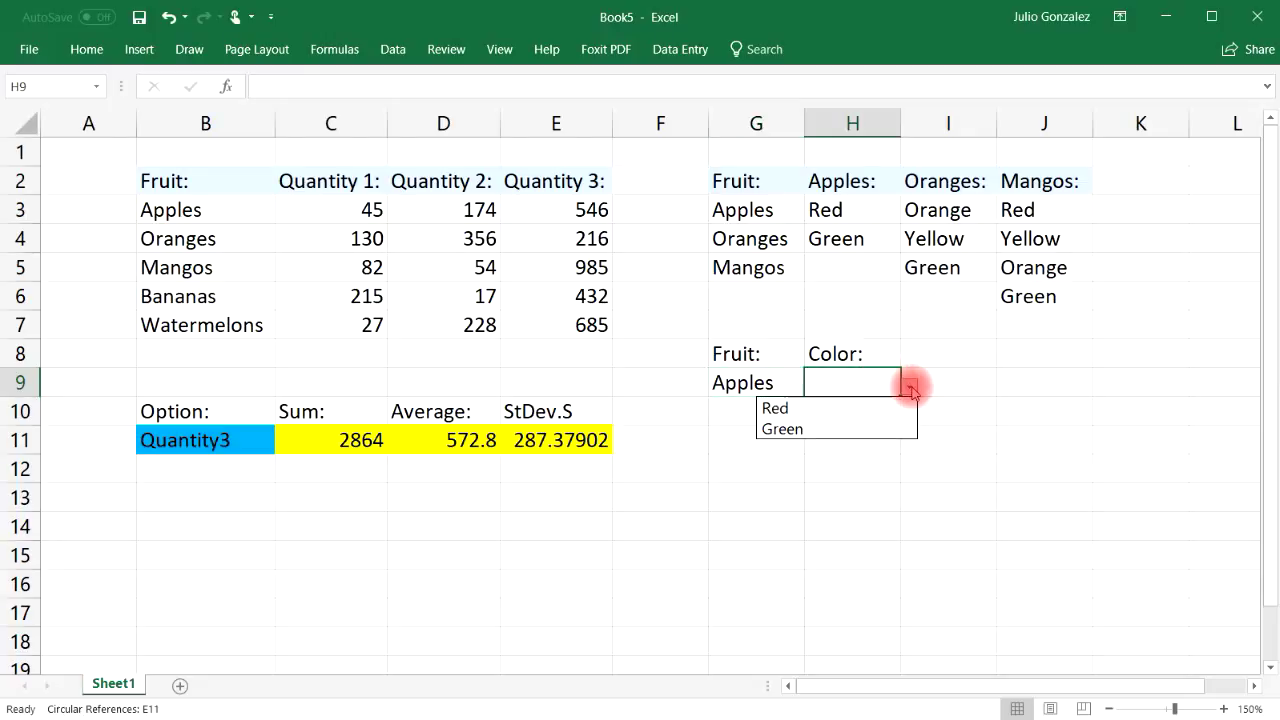
pyautogui.click(899, 406)
pyautogui.click(909, 386)
pyautogui.click(863, 429)
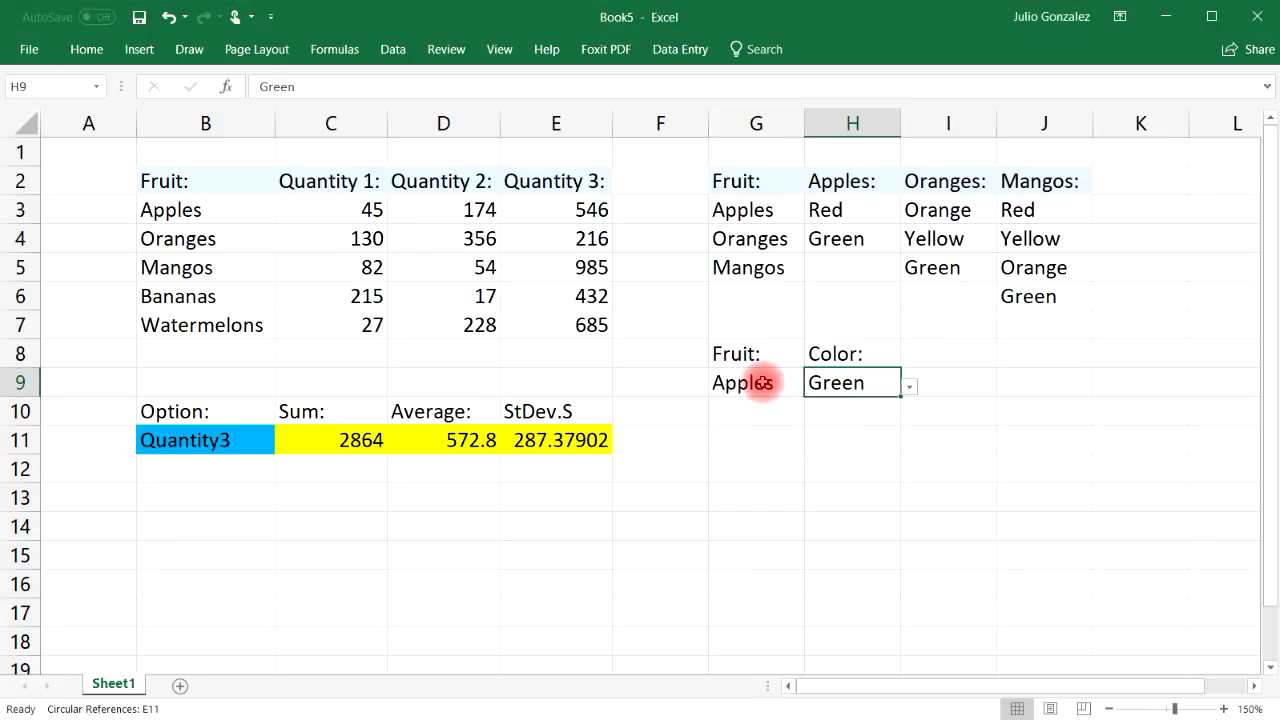
# Step: Set the fruit in G9 to Oranges and the color in H9 to Orange
pyautogui.click(762, 386)
pyautogui.click(812, 391)
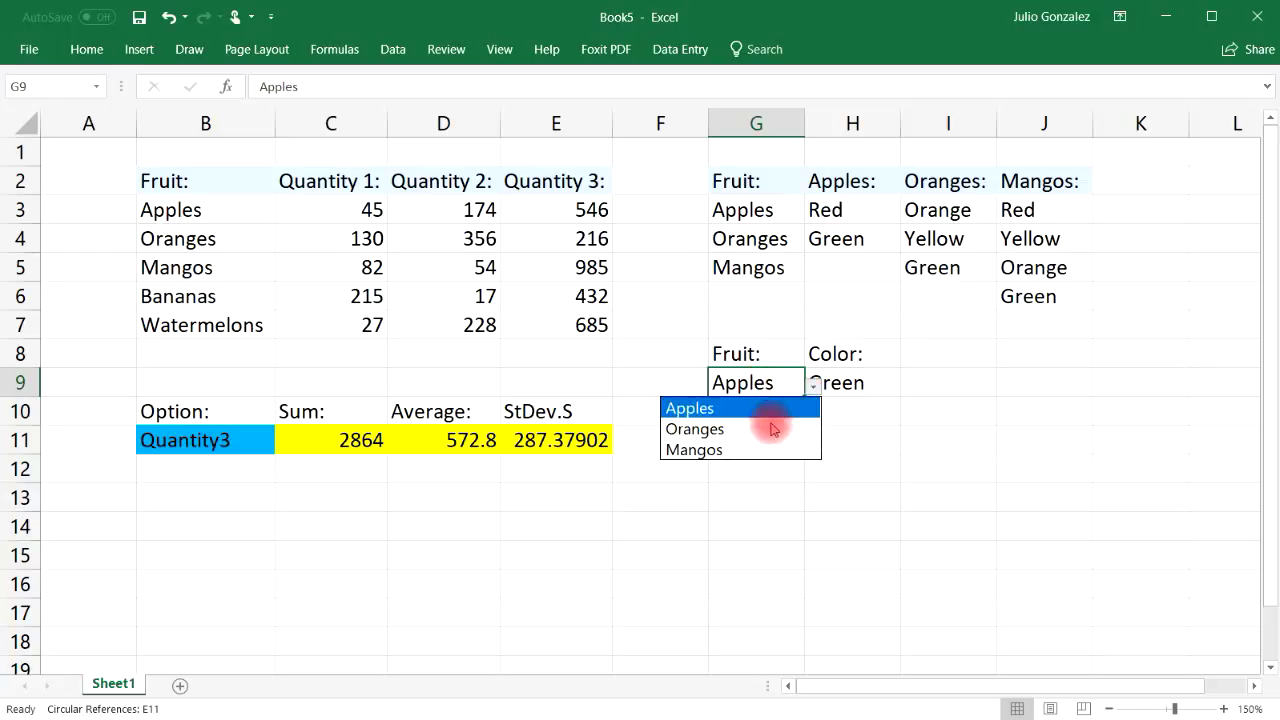
pyautogui.click(754, 428)
pyautogui.click(835, 388)
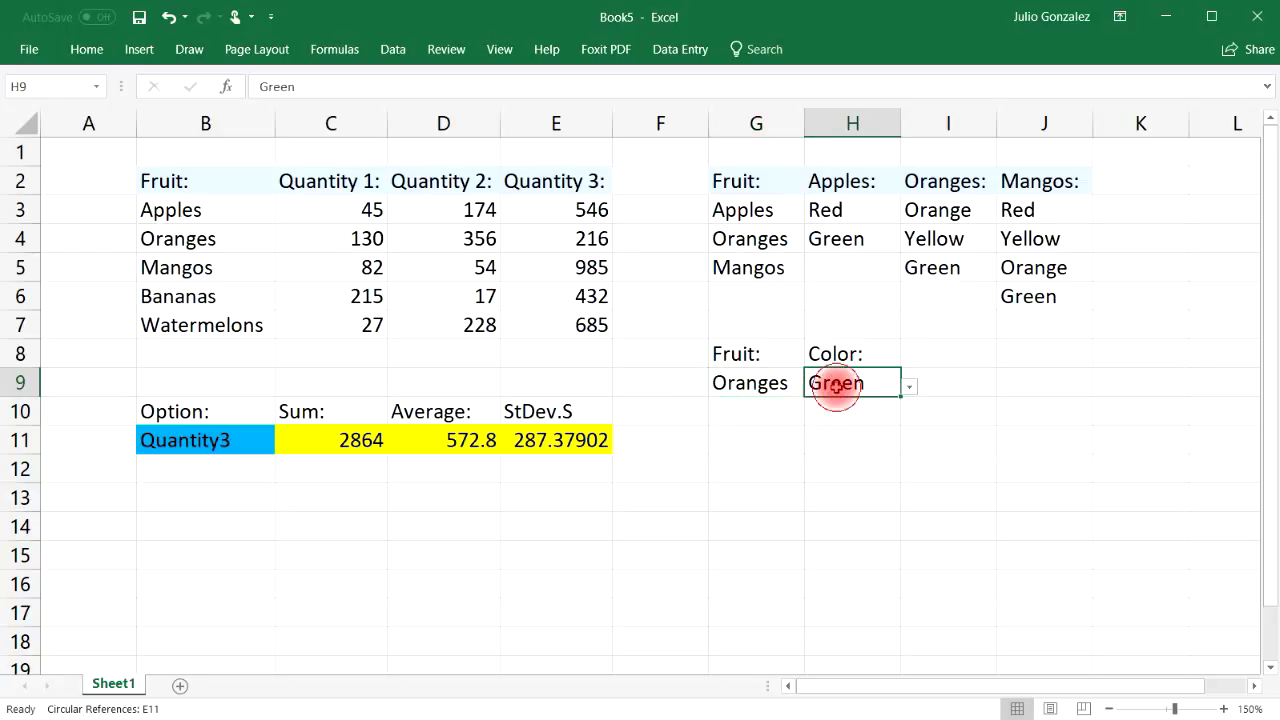
pyautogui.click(909, 387)
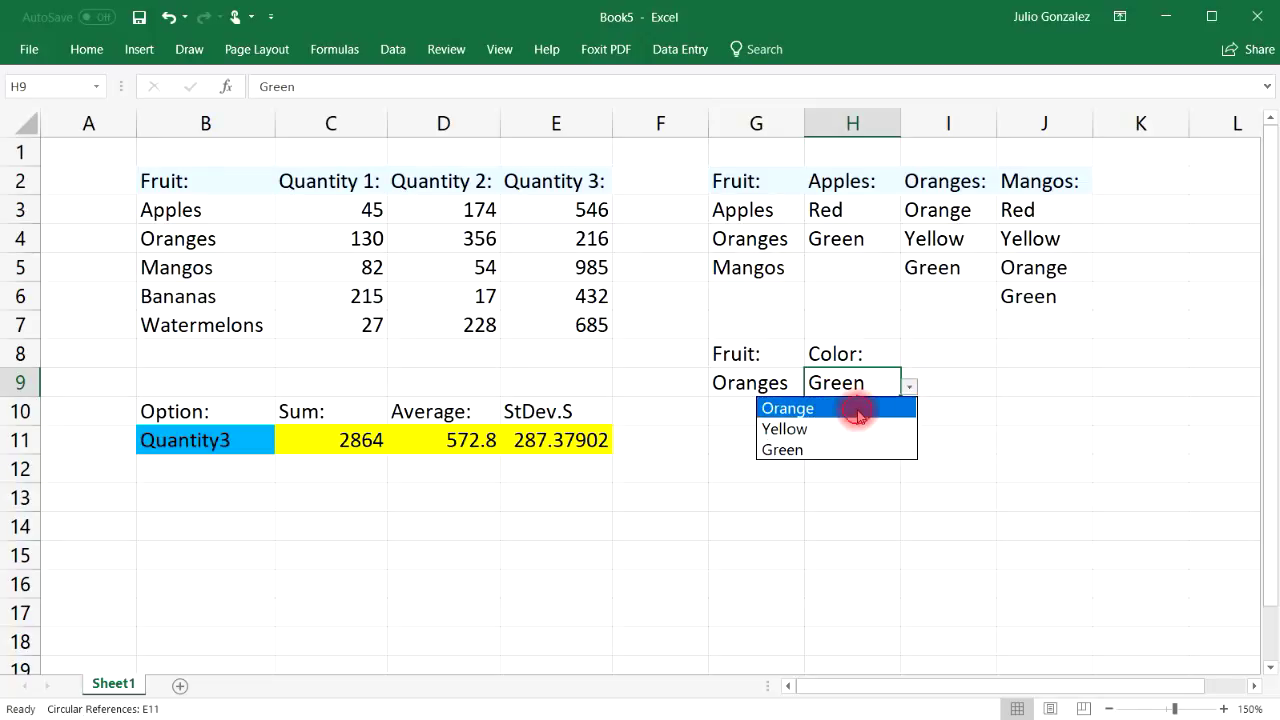
pyautogui.click(857, 409)
# Step: Set the fruit in G9 to Mangos and compare the color list in H9 with J3:J6
pyautogui.click(788, 390)
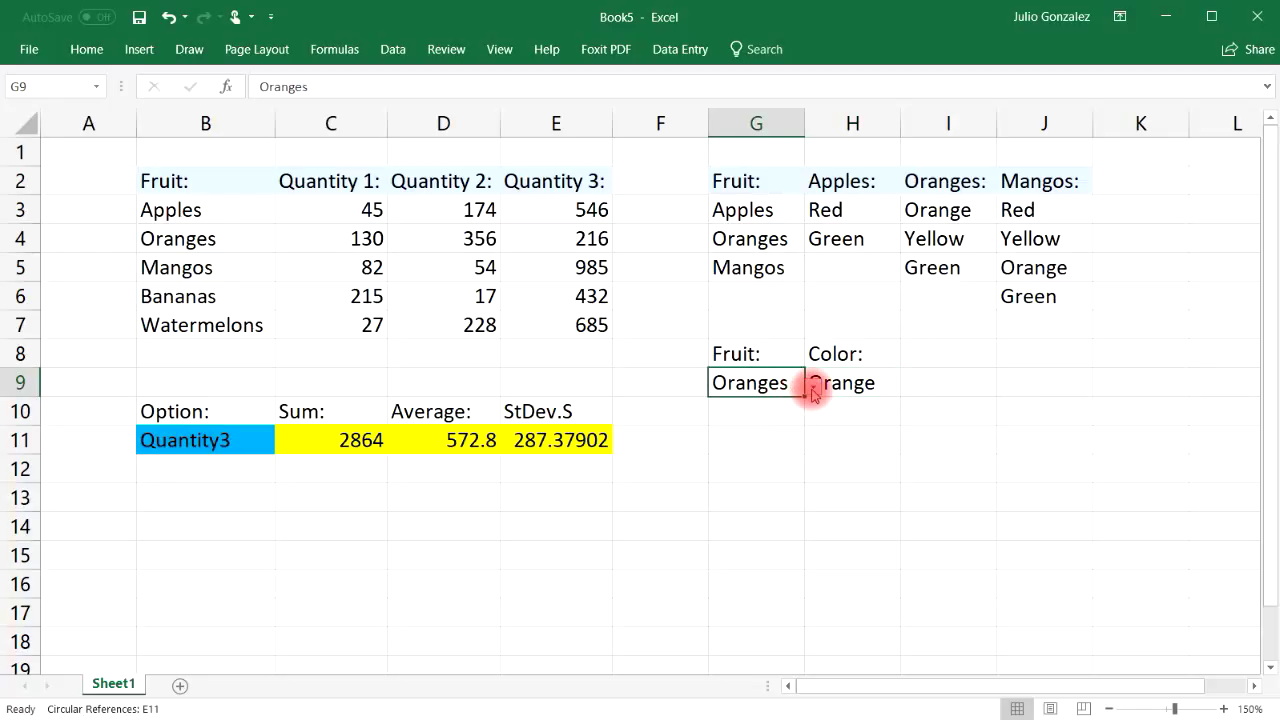
pyautogui.click(812, 393)
pyautogui.click(766, 449)
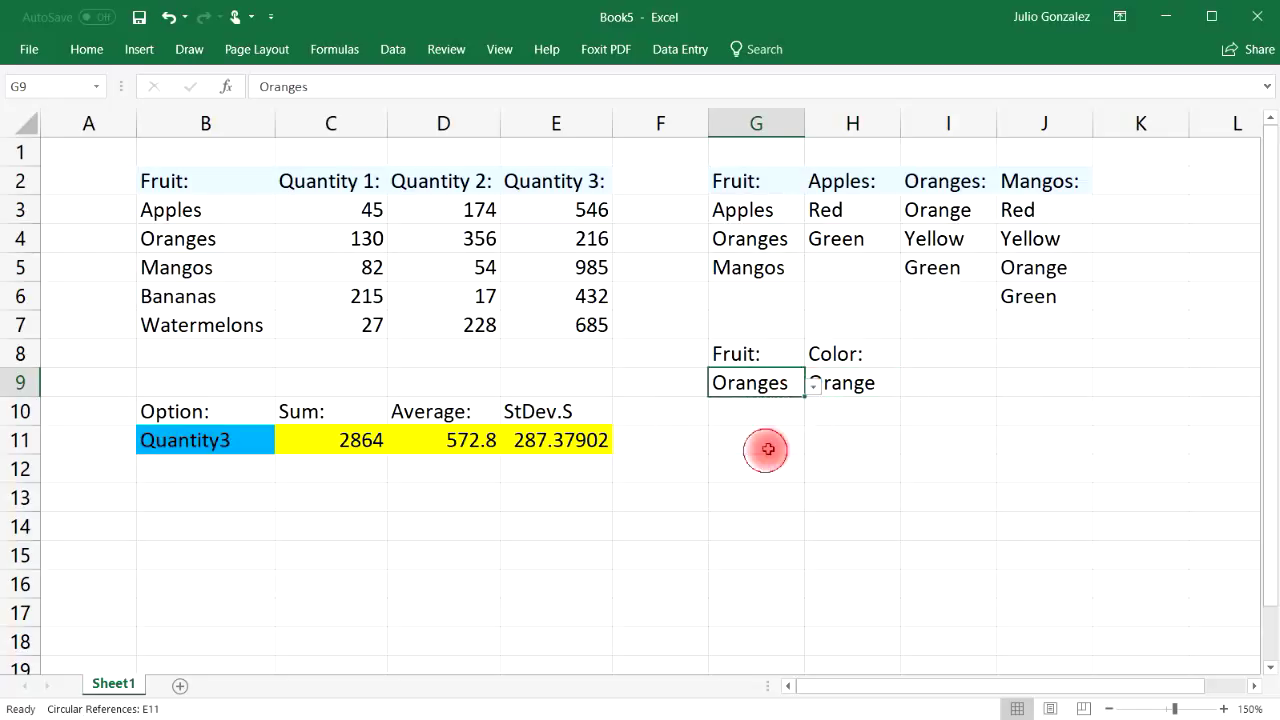
pyautogui.click(877, 382)
pyautogui.click(907, 389)
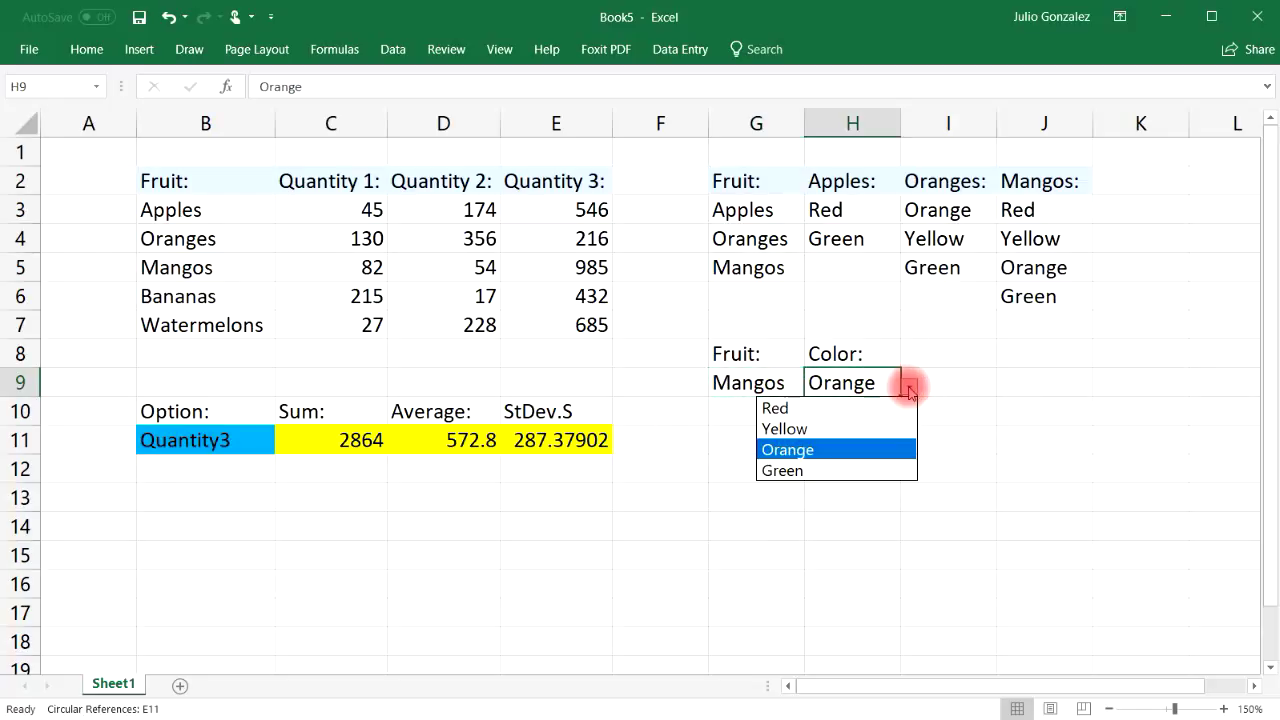
pyautogui.click(1020, 206)
pyautogui.moveTo(1020, 206); pyautogui.dragTo(1025, 296)
# Step: Try the mango colors in H9 by choosing Red, Yellow and finally Green
pyautogui.click(836, 388)
pyautogui.click(909, 386)
pyautogui.click(862, 409)
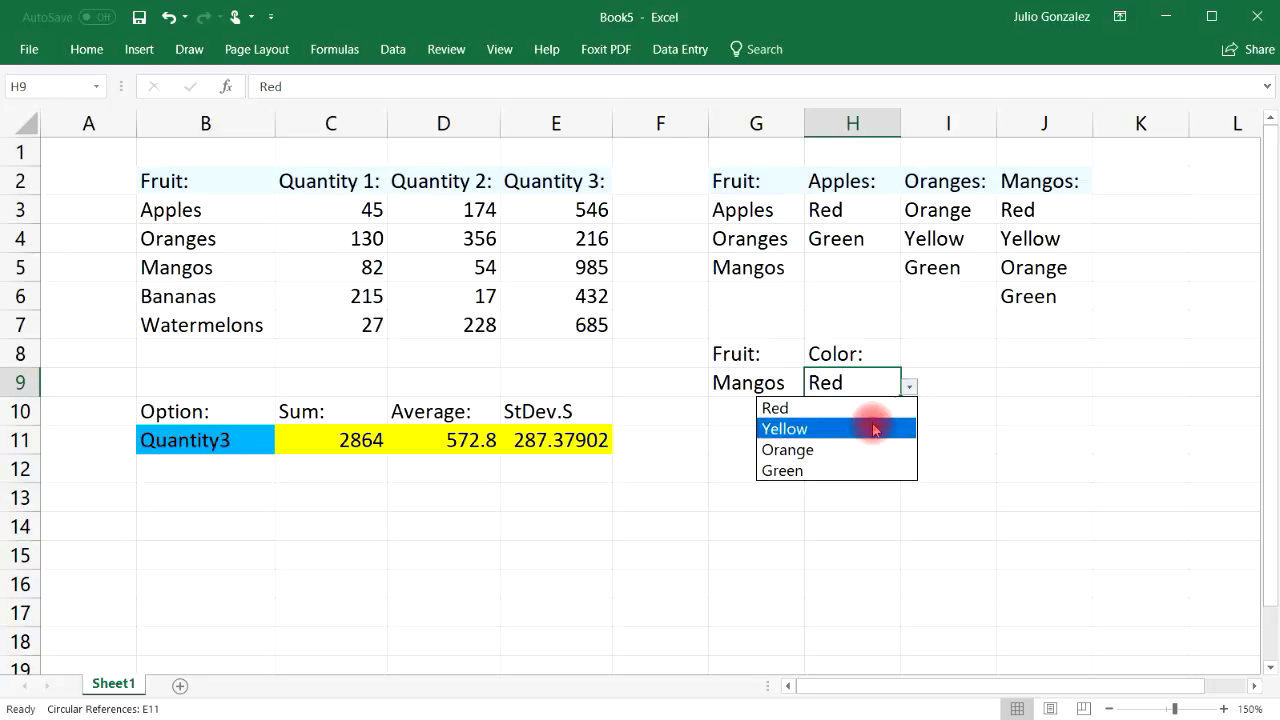
pyautogui.click(868, 428)
pyautogui.click(917, 386)
pyautogui.click(888, 383)
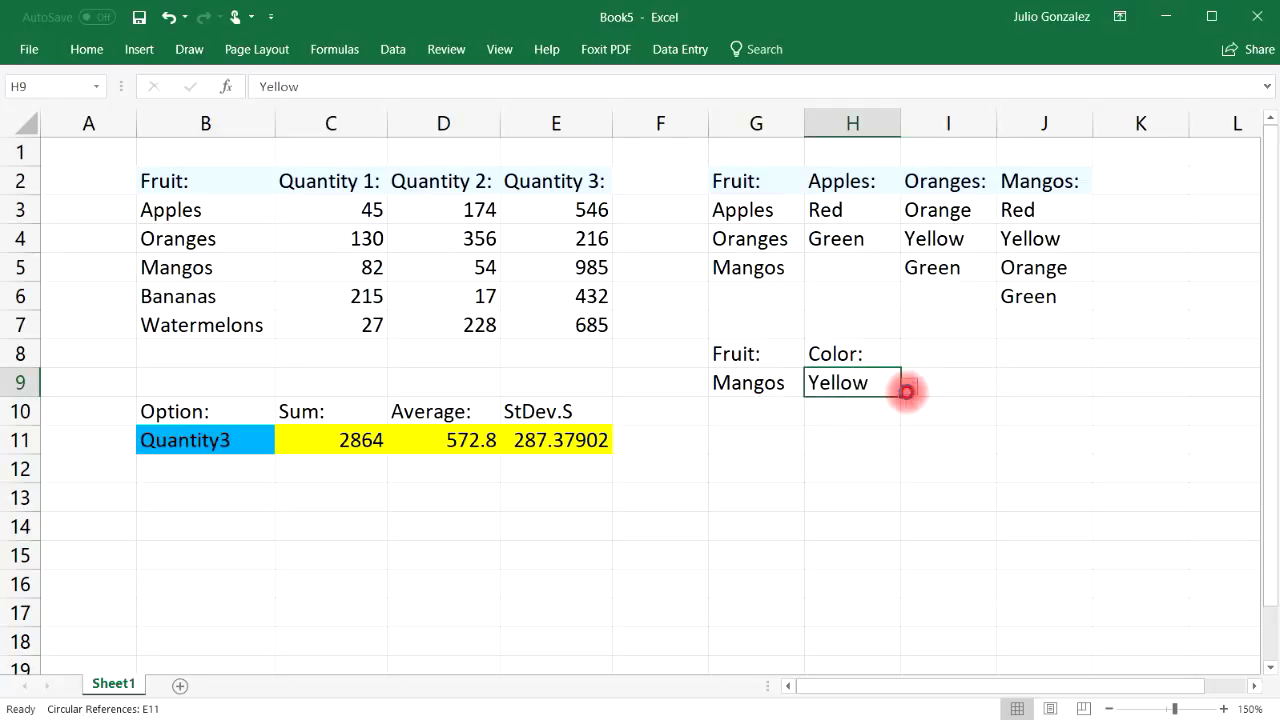
pyautogui.click(909, 386)
pyautogui.press('Escape')
pyautogui.click(857, 463)
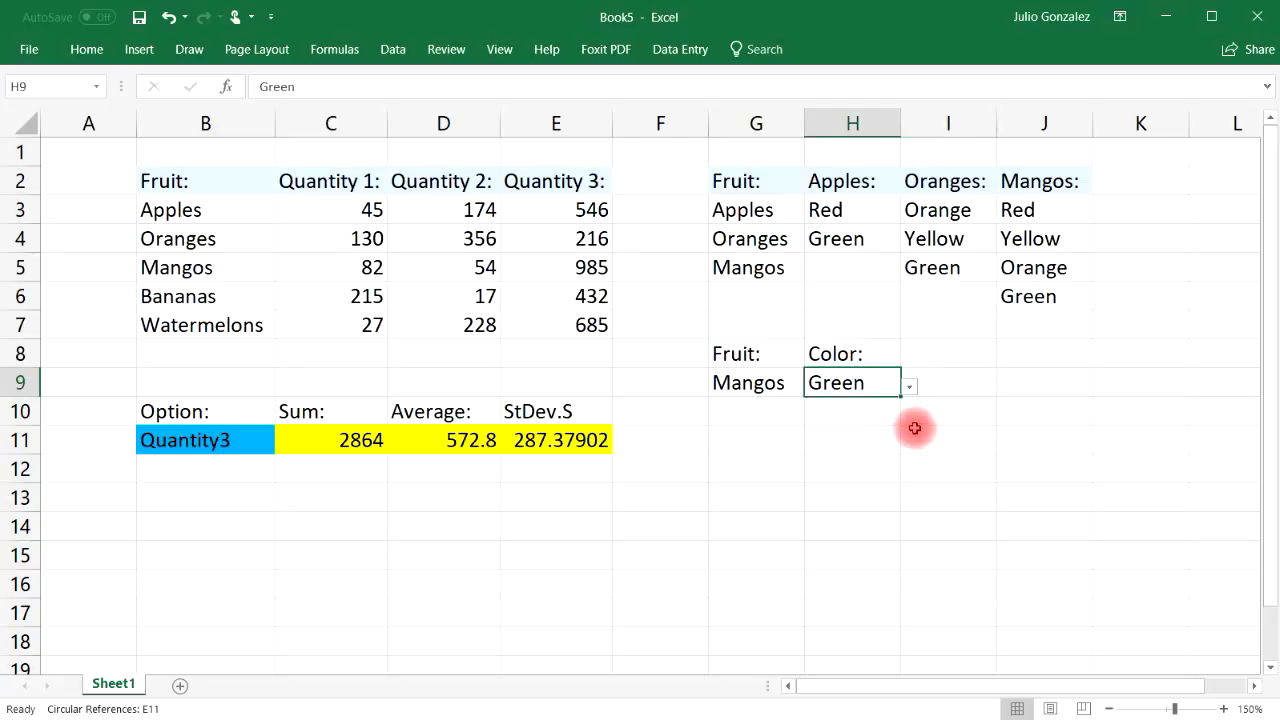
pyautogui.click(860, 447)
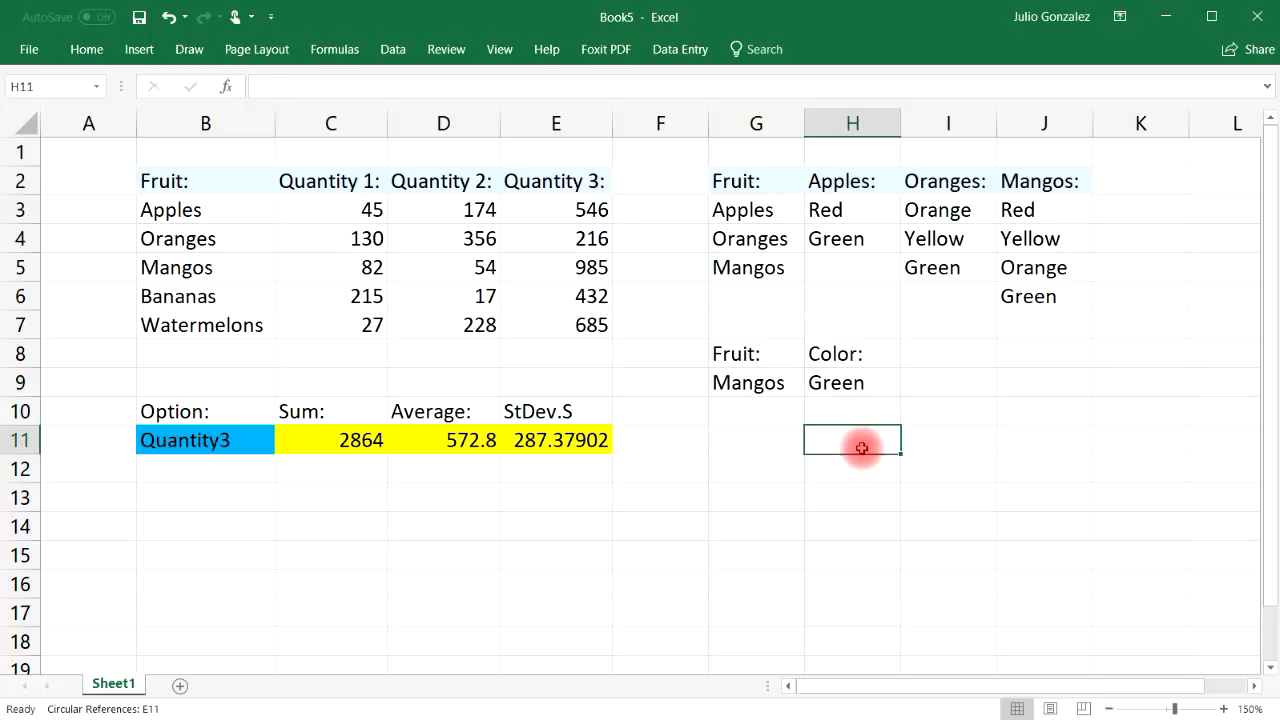